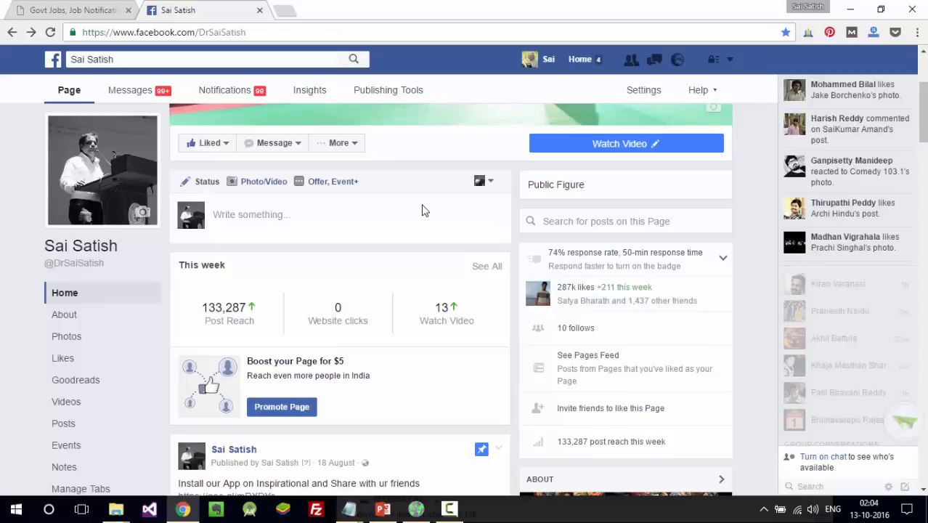
- Launch Notepad and type 'HTML5, JS' as the first line
key(super+r)
text(notepad)
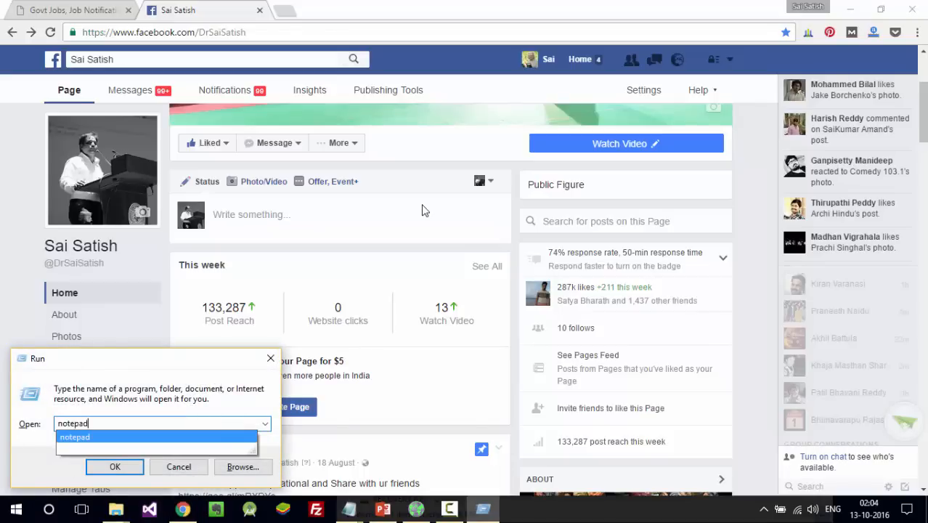
key(Return)
text(HTML5,)
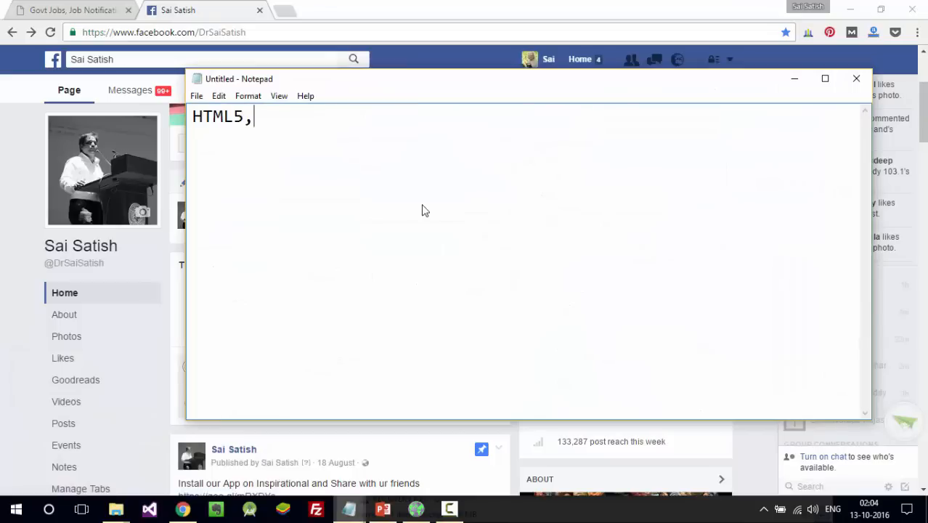
text( JS)
key(Return)
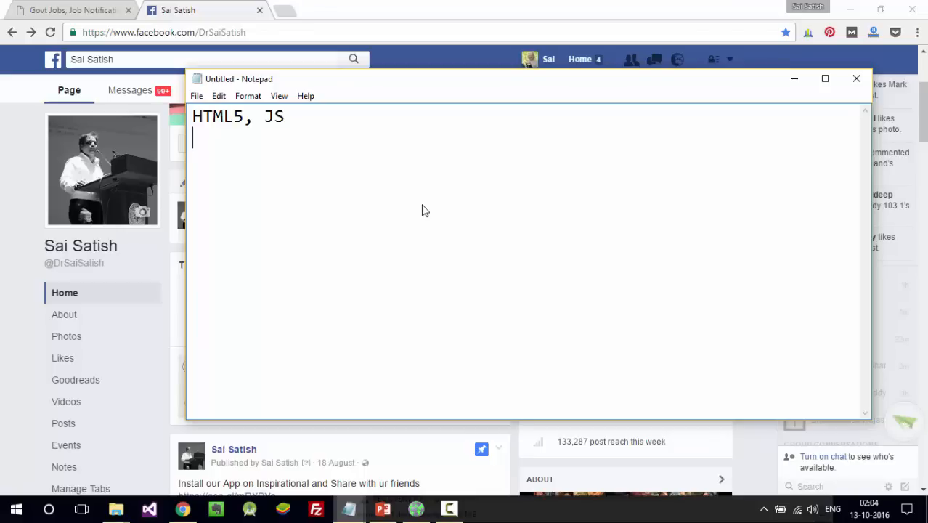
- Add the line 'PHP/asp.net / jsp/ servlets/ python/ ruby etc' below it
text(PHP/asp)
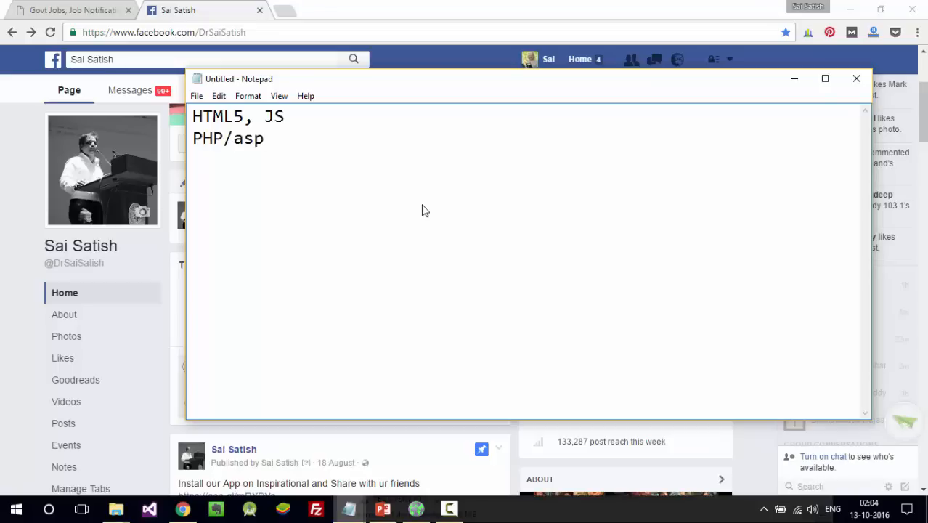
text(.net / jsp/ se)
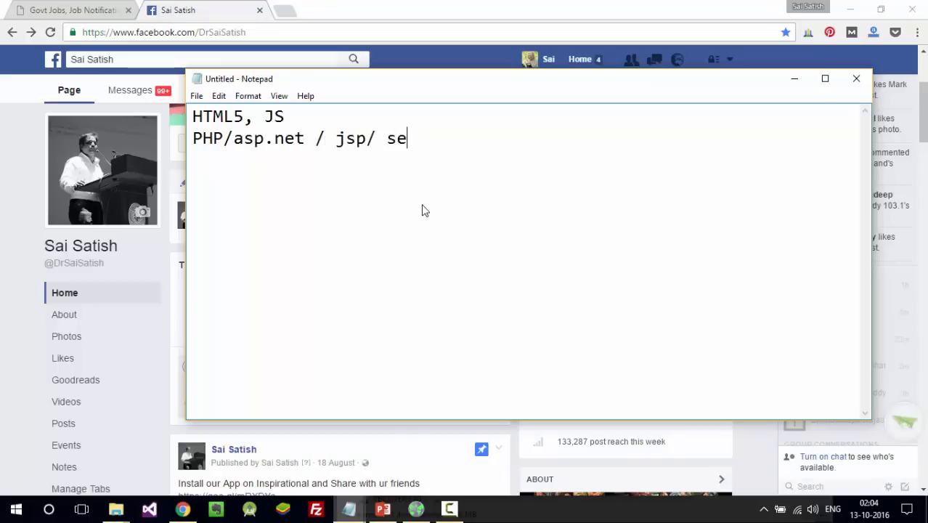
text(rvlets)
key(Return)
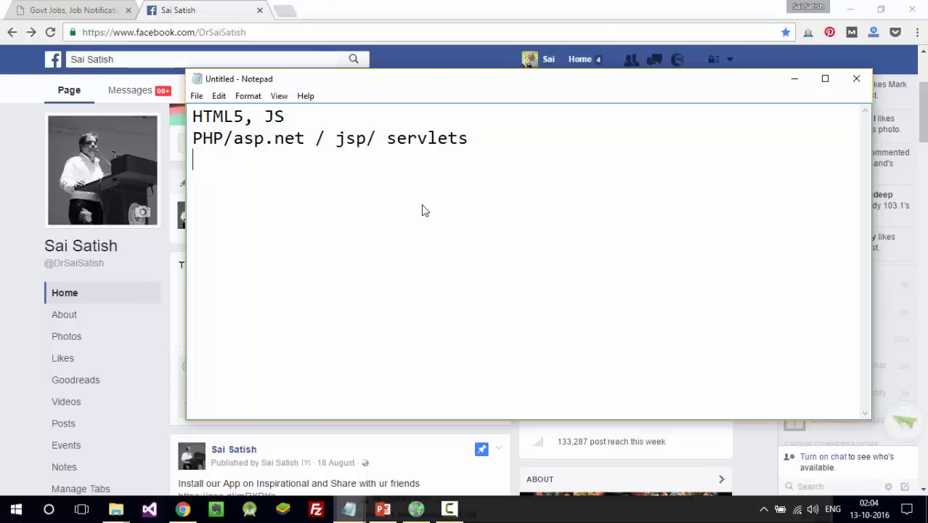
key(BackSpace)
text(/ )
text(python/ r)
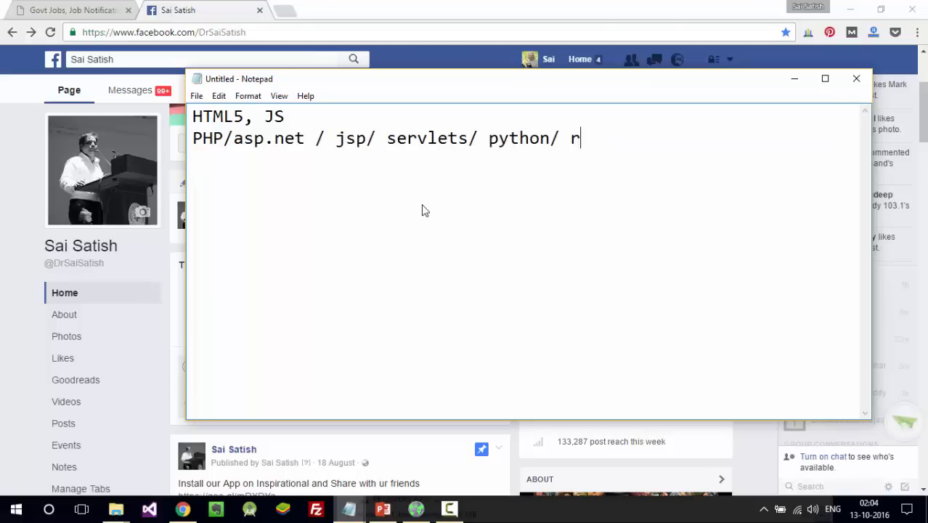
text(uby etc)
key(Return)
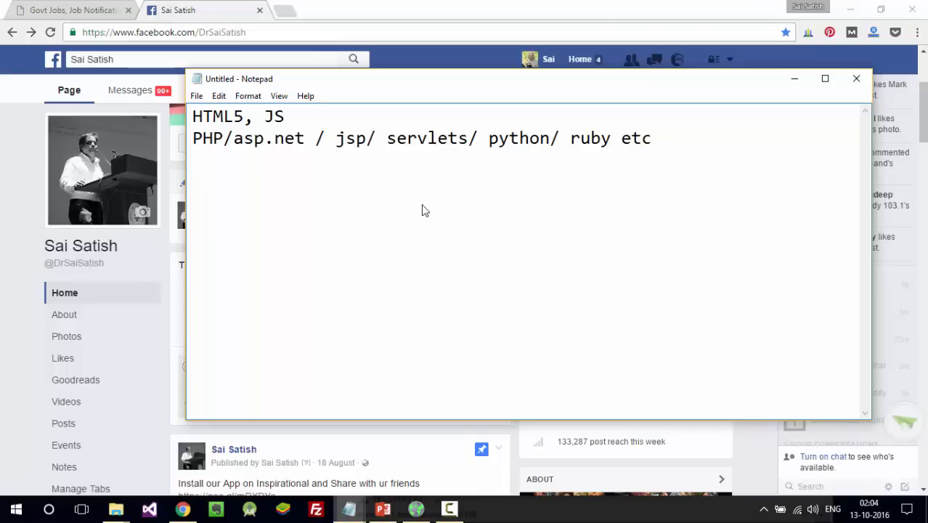
- Type 'CMS -> ex: wordpress, Joomla, Drupal' as a new line in the note
text(CMS -> ex)
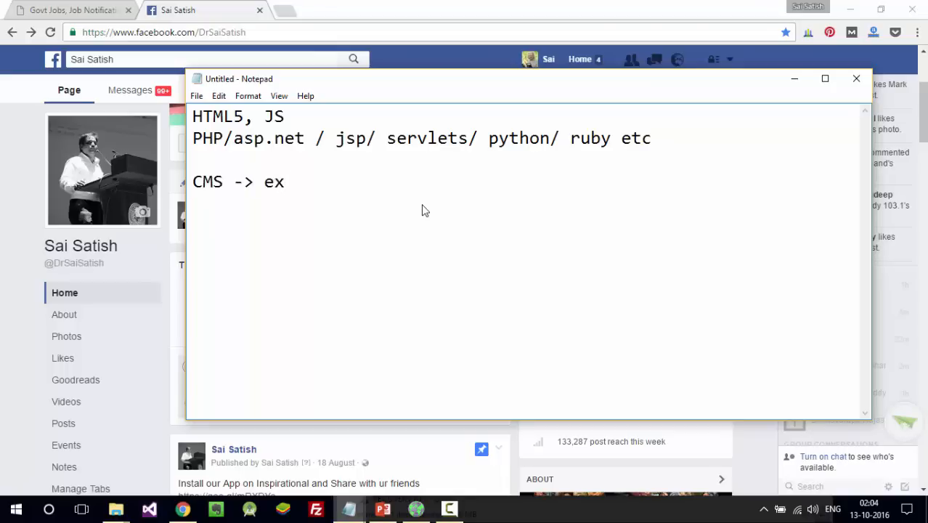
text(: wordpress, Joo)
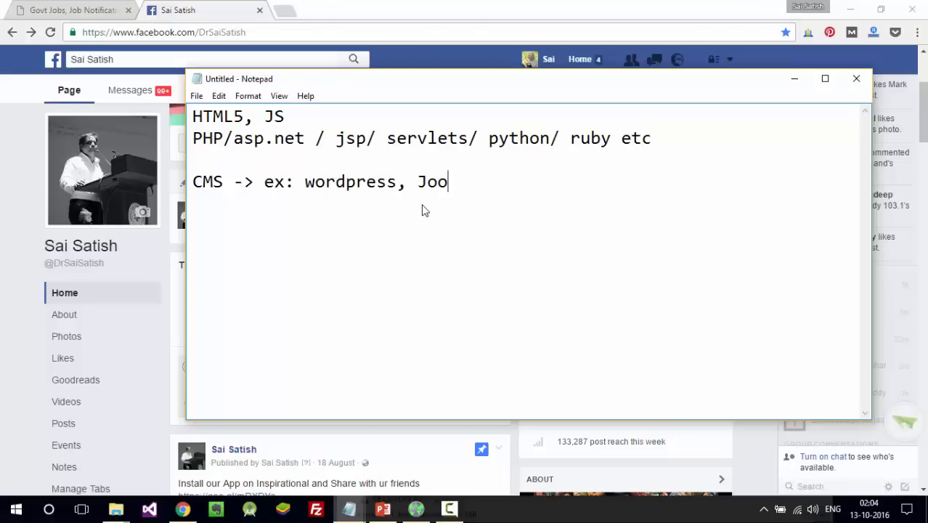
text(mla, Drupal)
key(Return)
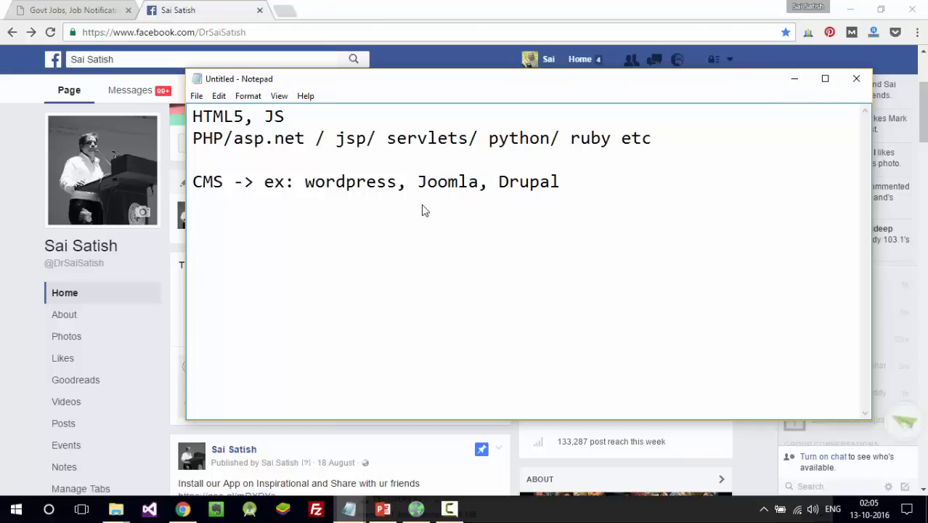
- Delete all the note text and minimise Notepad to reveal the browser
key(ctrl+a)
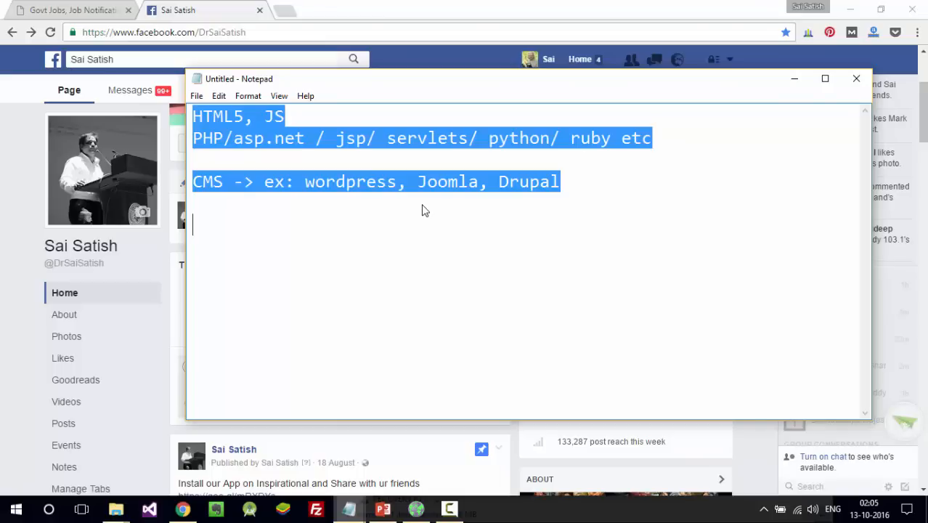
key(Delete)
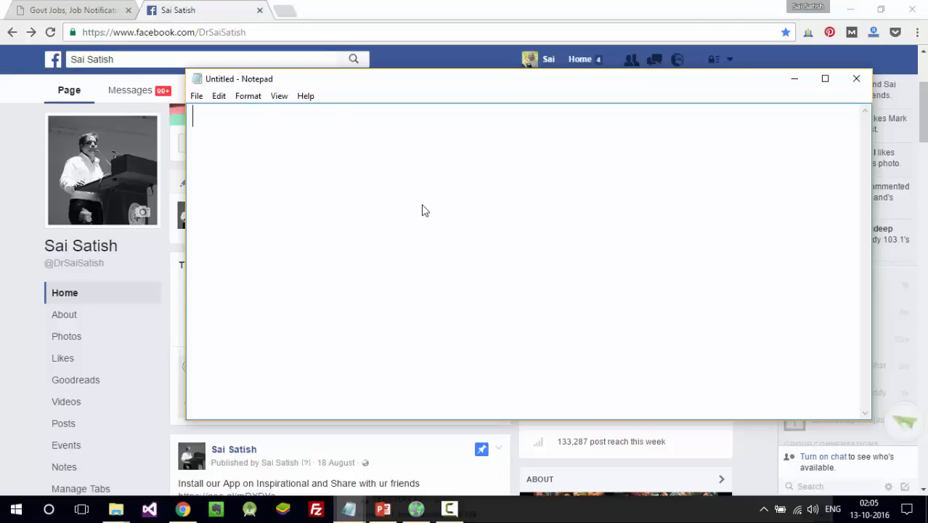
key(alt+space)
key(n)
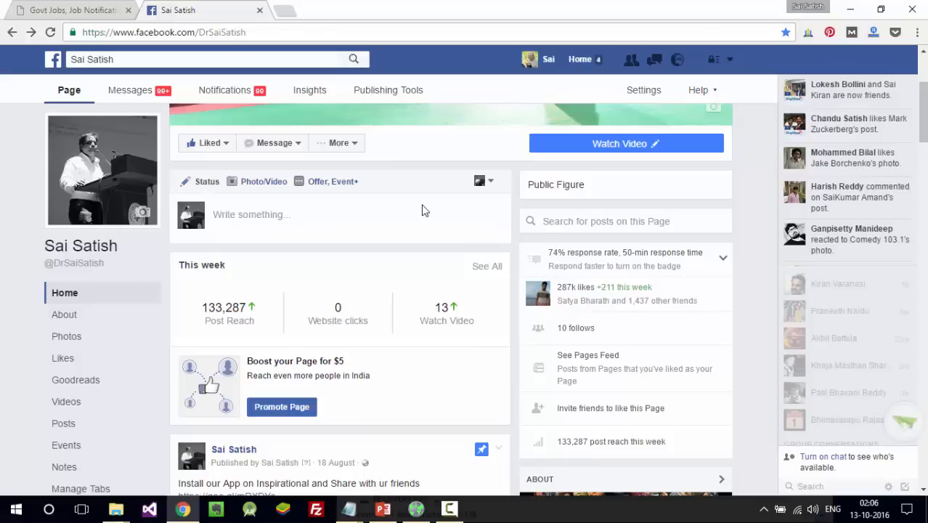
- Switch to the Govt Jobs tab and browse the govjobs.info front page with its Hello world! post
click(98, 16)
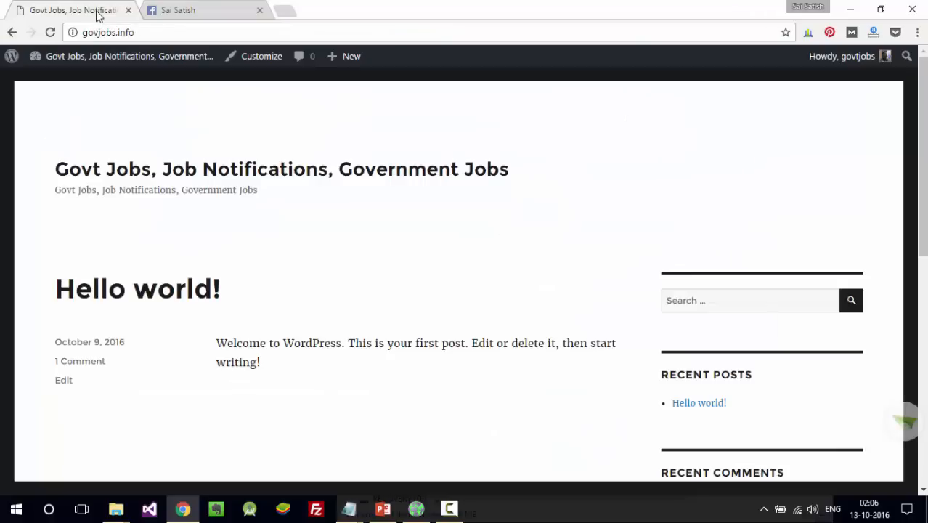
click(154, 31)
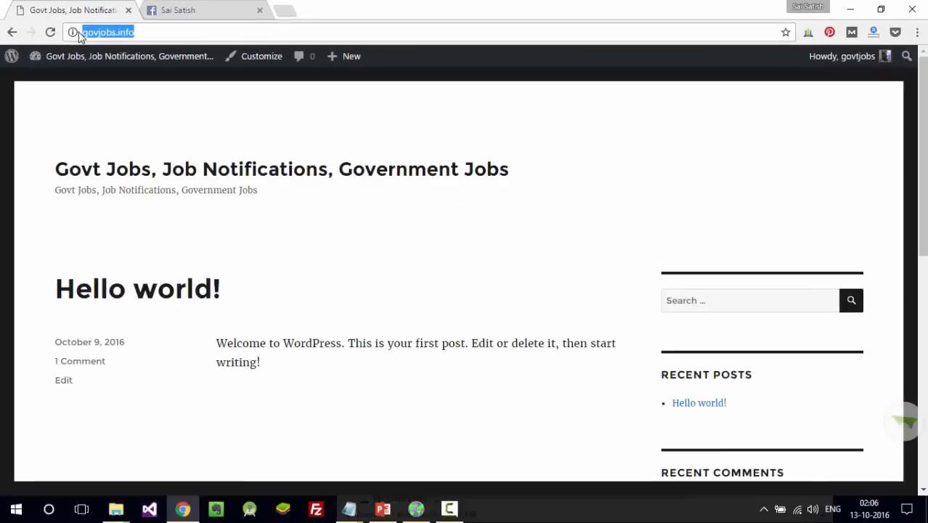
drag(923, 160, 923, 344)
scroll(465, 283, up, 10)
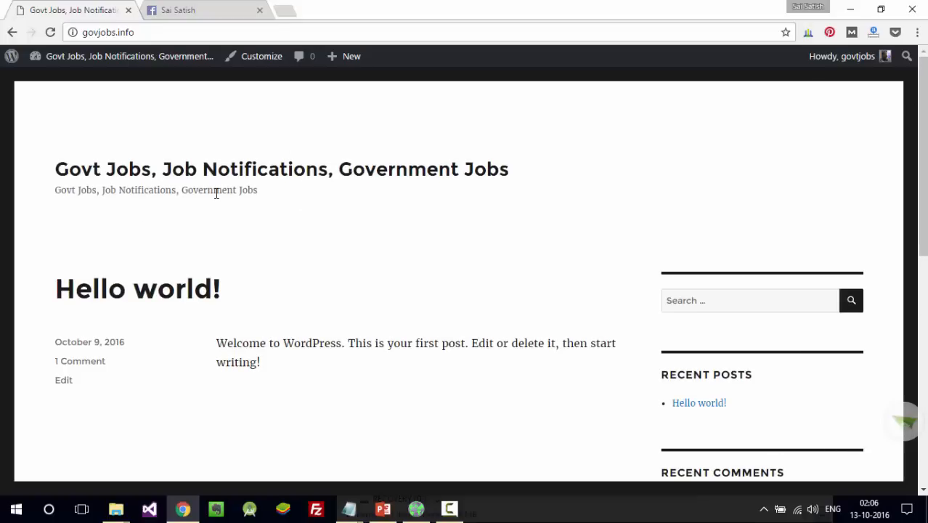
- Open and close a keepvid tab, then open an empty new tab and return to Govt Jobs
key(ctrl+t)
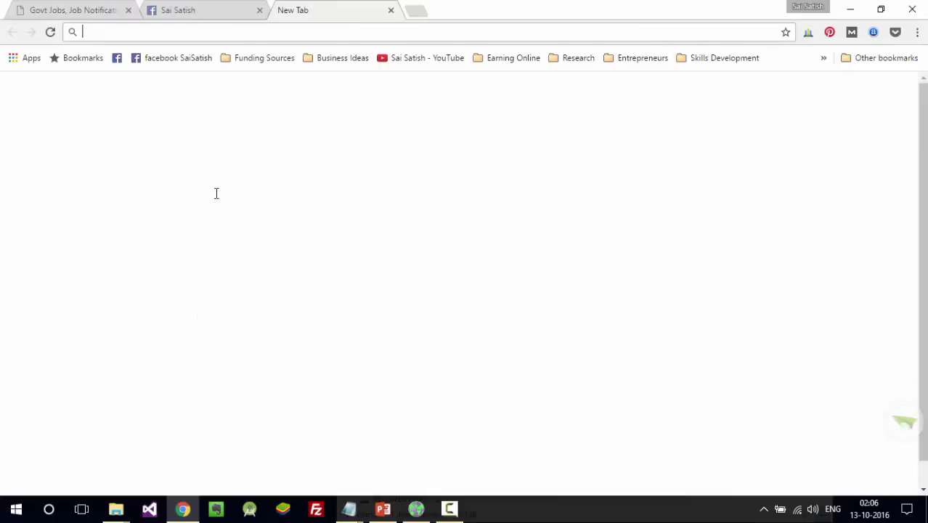
text(keepb)
key(BackSpace)
text(vid)
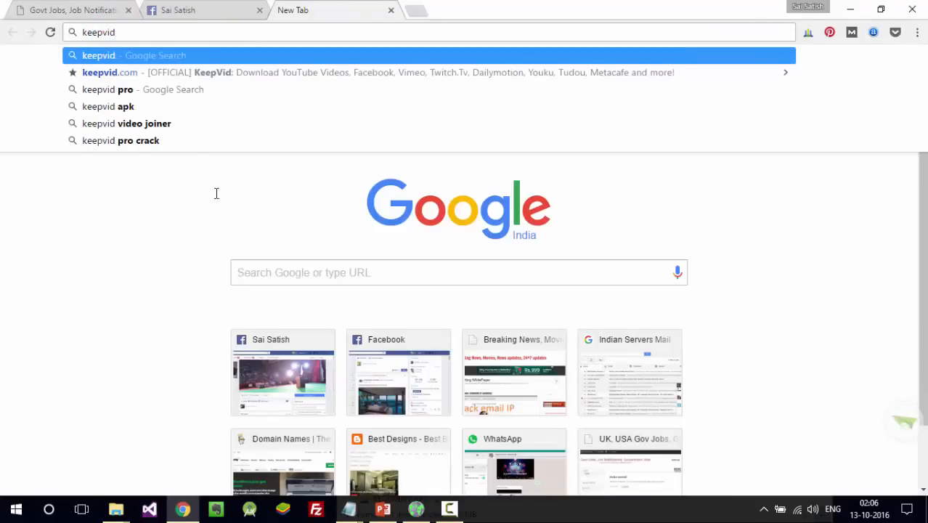
key(ctrl+w)
key(ctrl+t)
text(t)
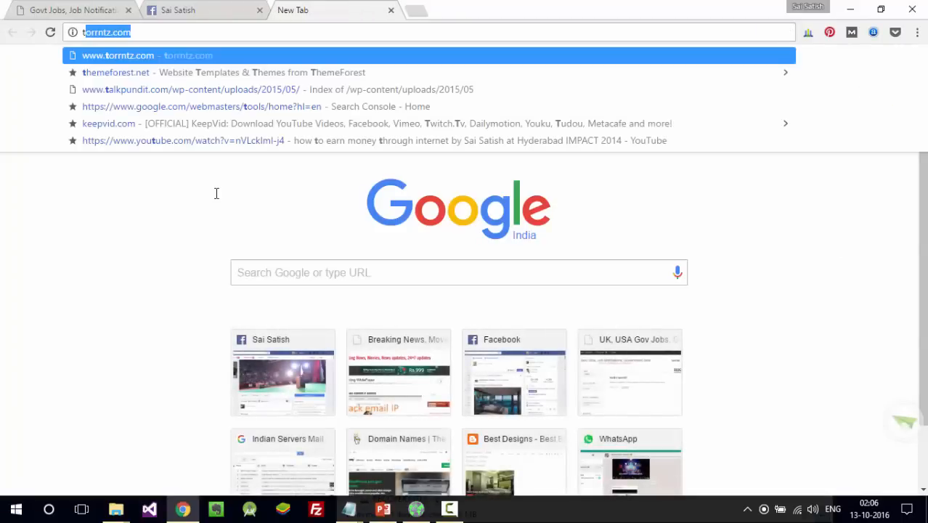
key(BackSpace)
key(BackSpace)
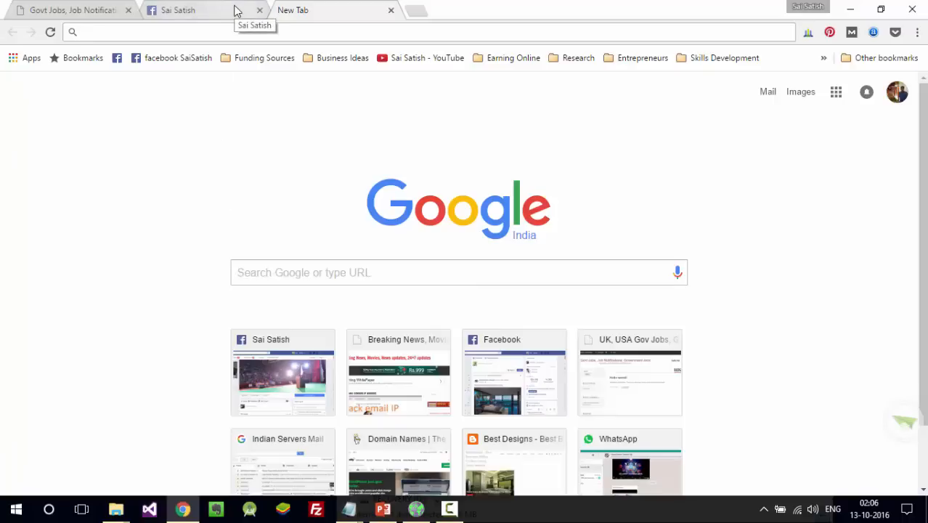
click(102, 10)
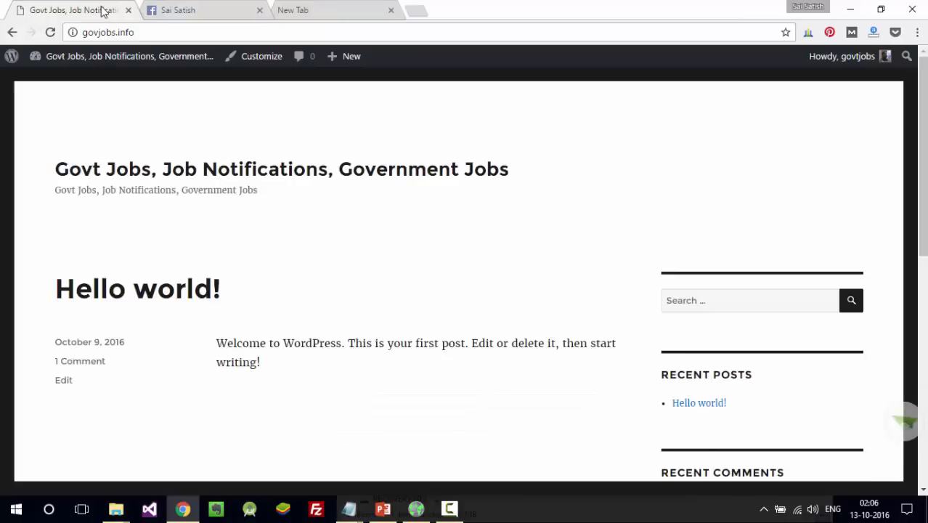
- In Notepad, write 'godaddy.com' and 'hostgator' on two lines
key(alt+Tab)
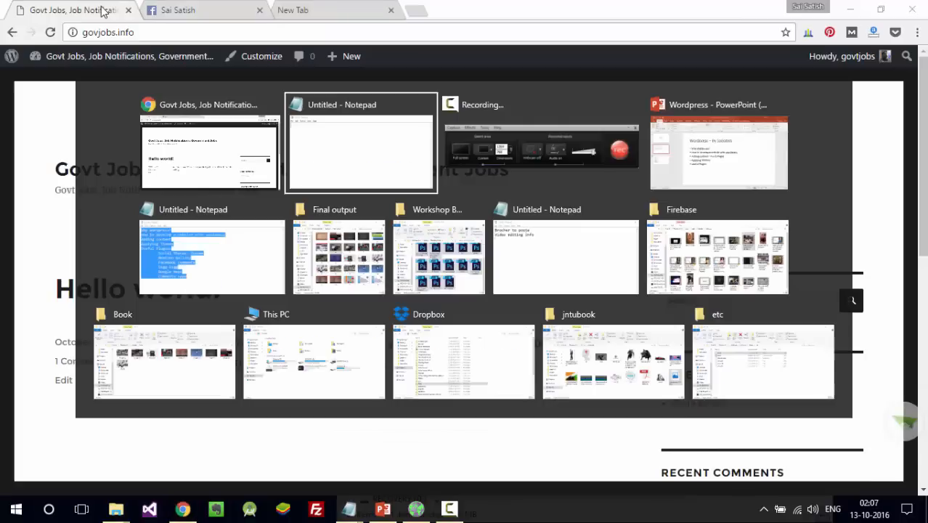
text(god)
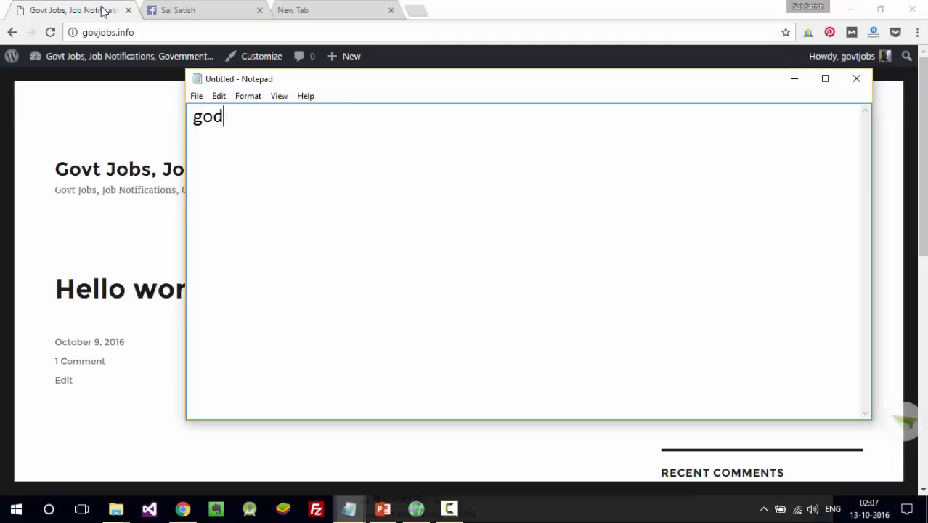
text(addy.com)
key(Return)
text(hostgator)
click(308, 11)
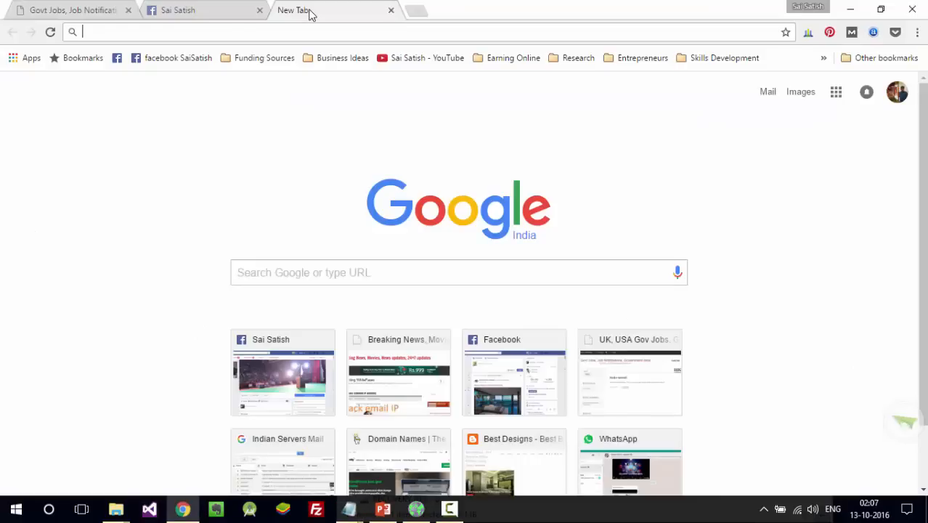
text(godad)
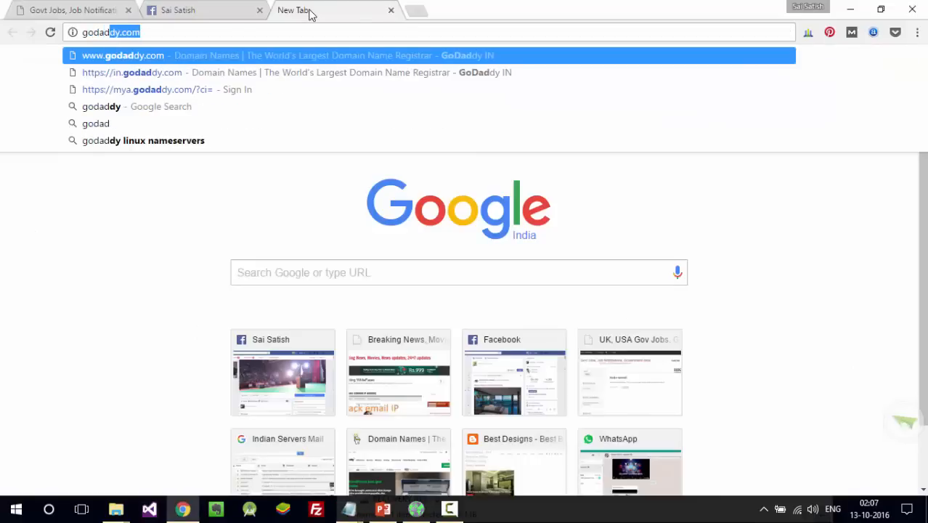
key(Return)
key(ctrl+t)
text(h)
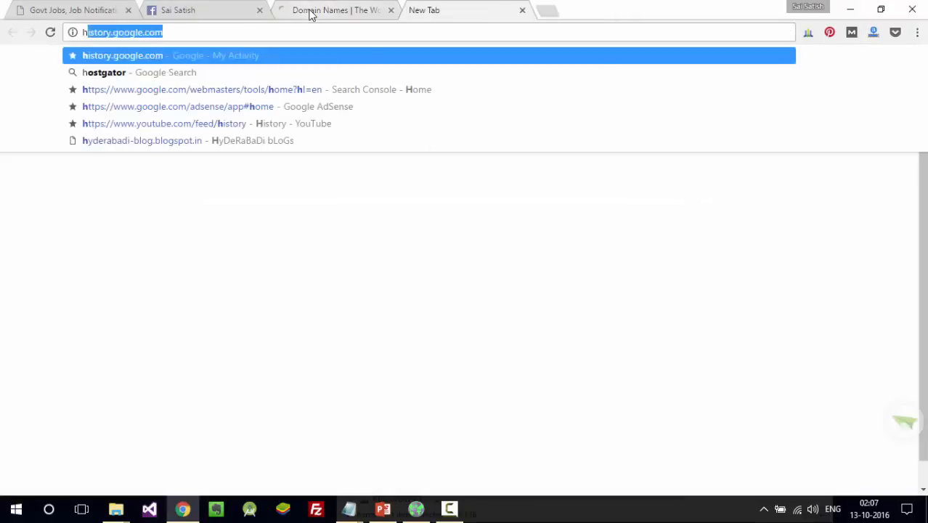
text(ostgator)
key(Return)
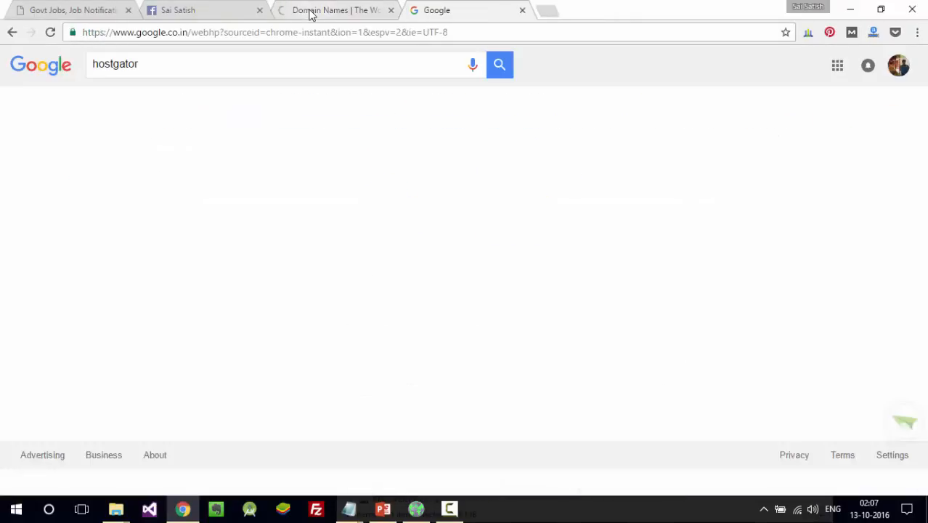
click(311, 15)
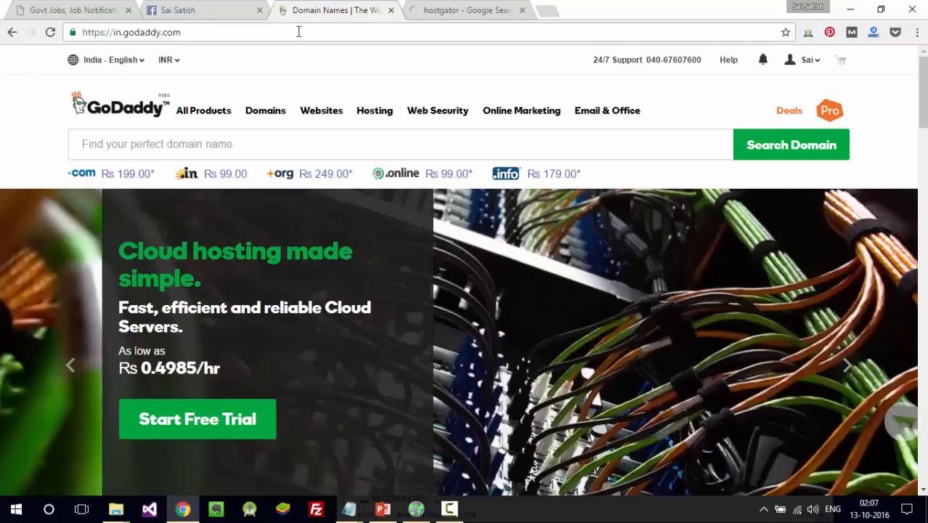
scroll(797, 188, down, 10)
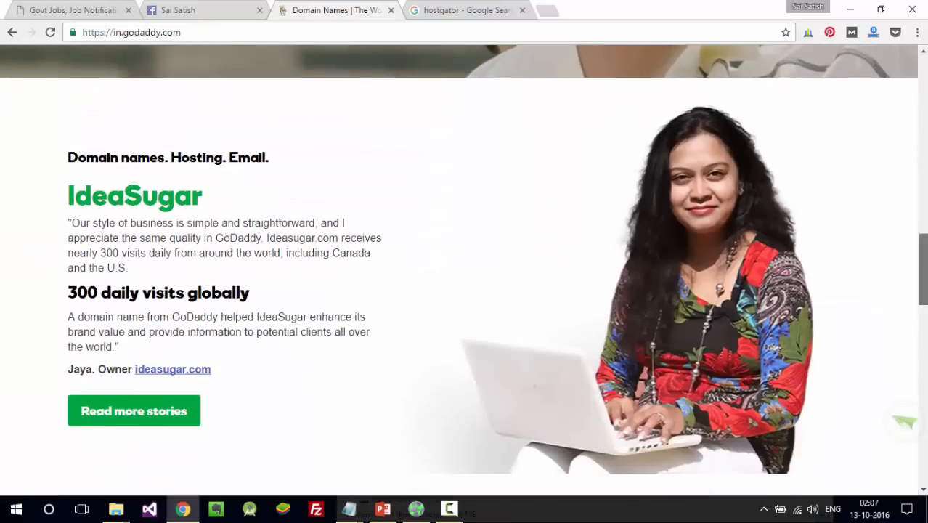
scroll(465, 269, down, 10)
scroll(904, 421, down, 2)
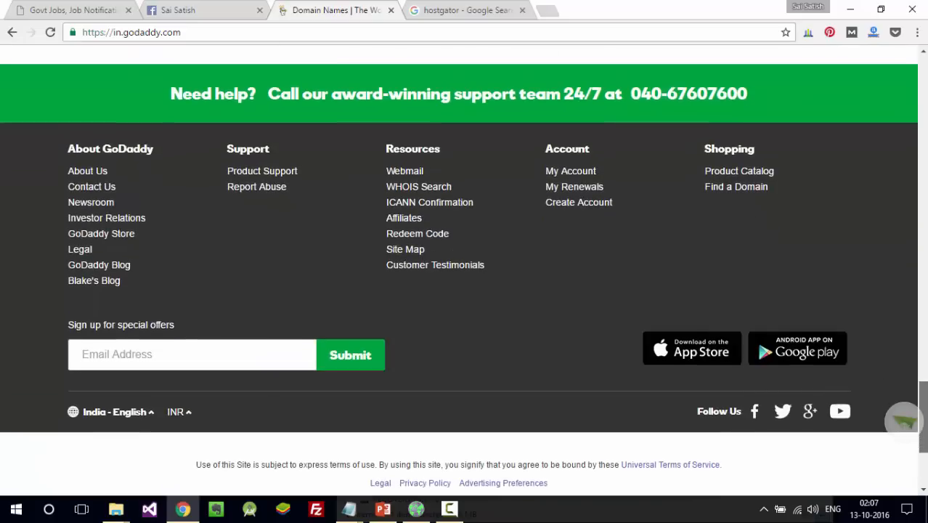
scroll(904, 421, up, 20)
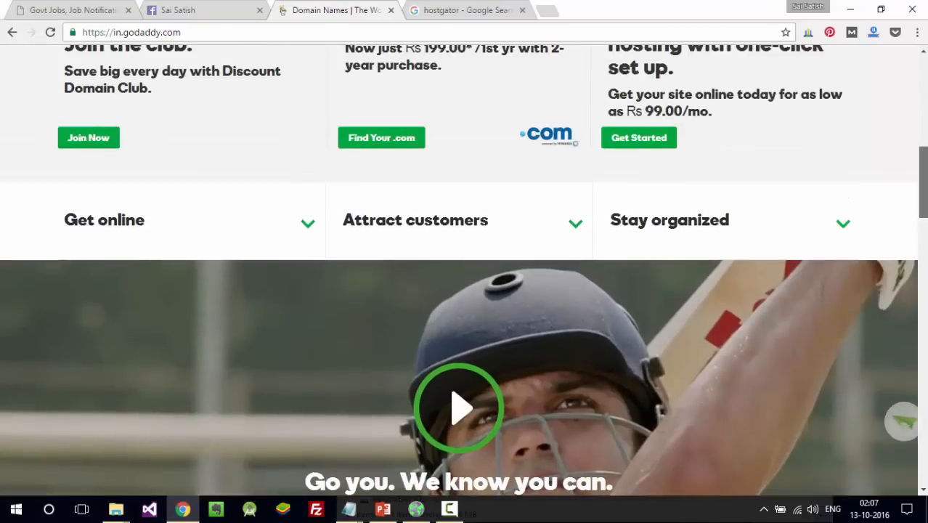
scroll(618, 118, down, 3)
scroll(618, 118, up, 4)
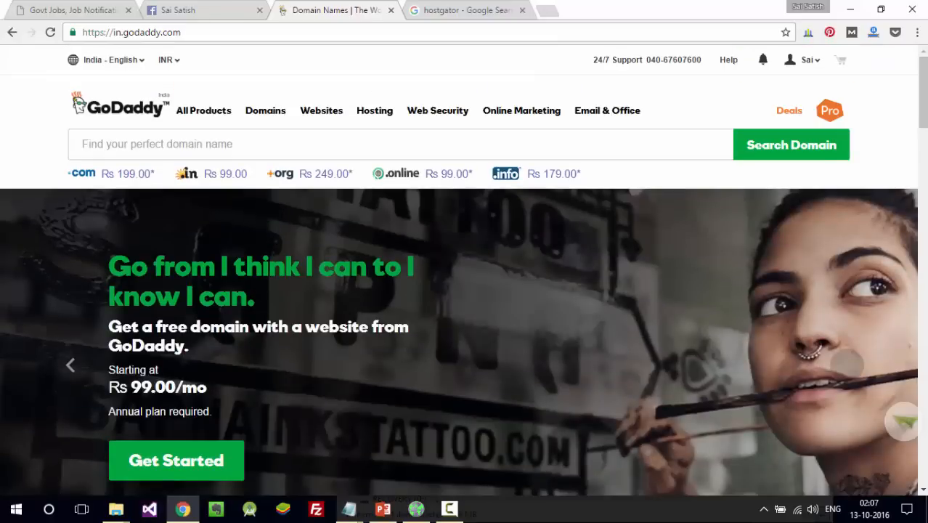
- Search GoDaddy for iwantadomainnow and confirm the .com is available at Rs 199.00
click(566, 152)
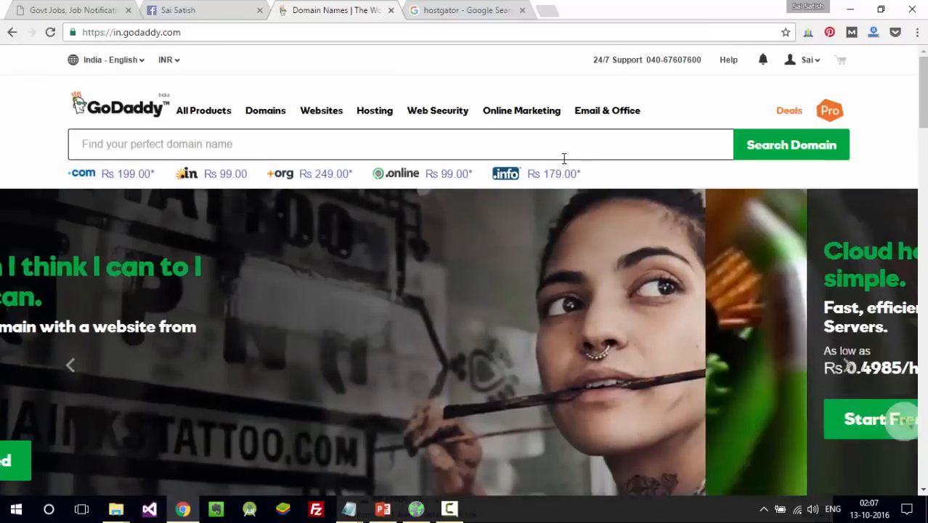
text(iwantadomainno)
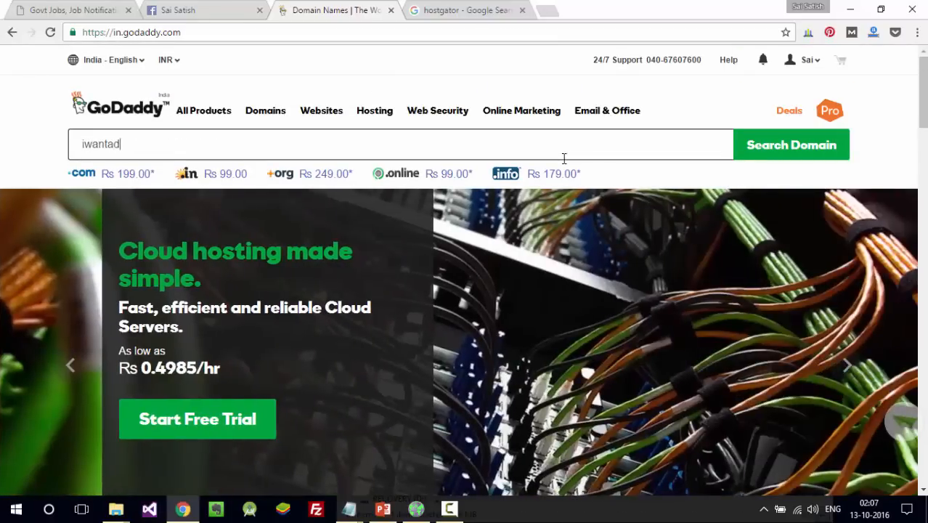
text(w)
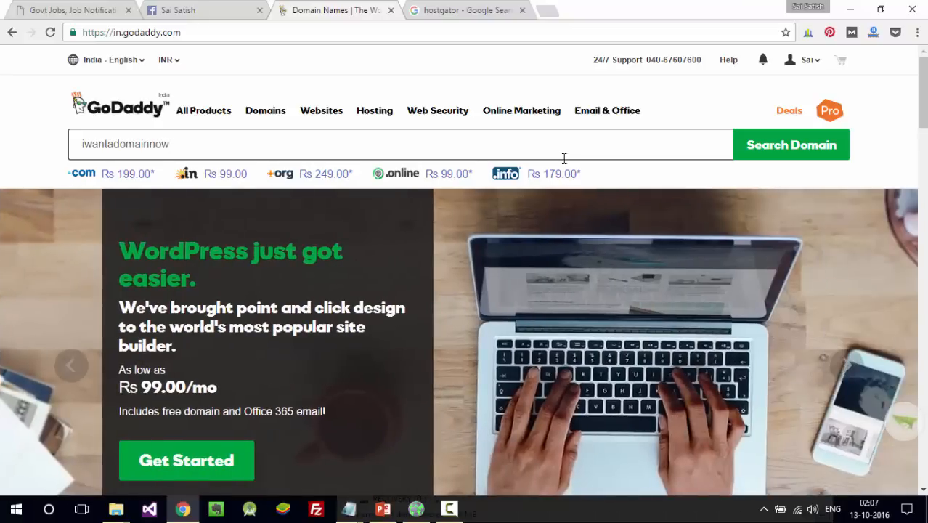
key(Return)
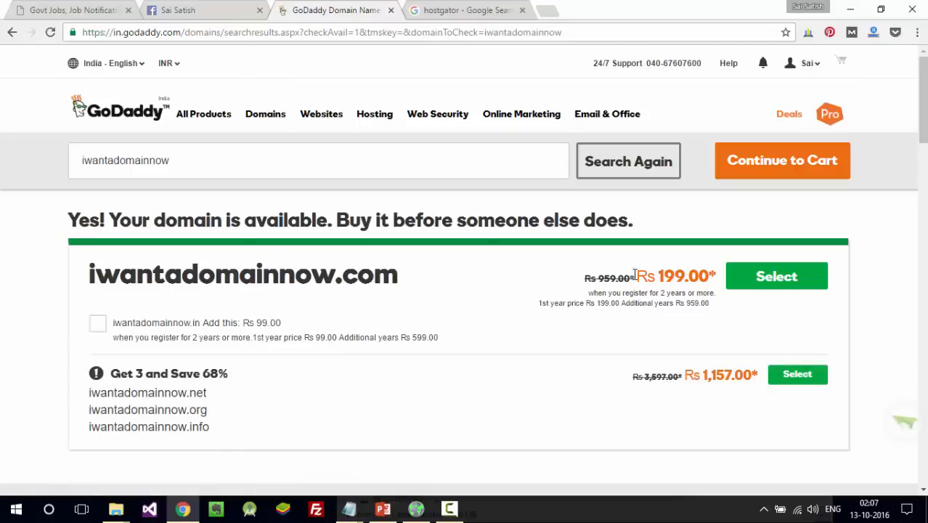
drag(658, 276, 681, 276)
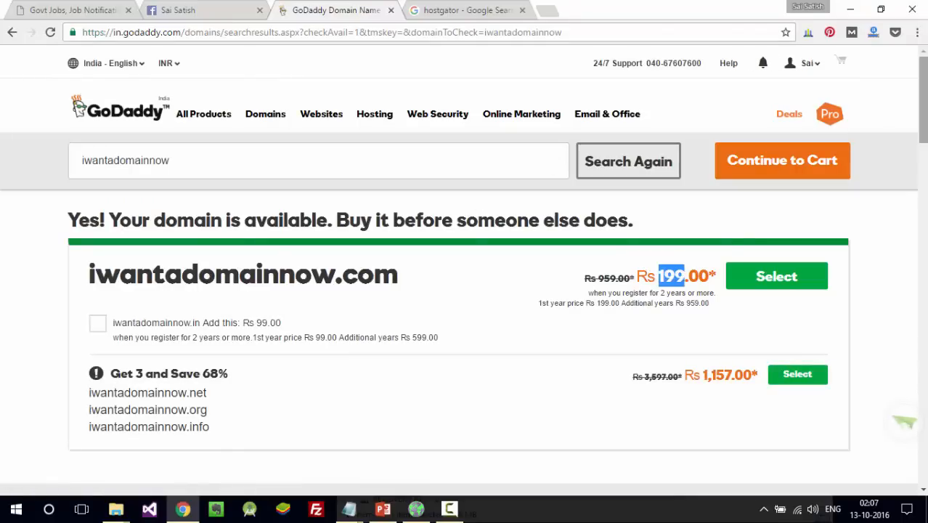
scroll(681, 276, down, 3)
scroll(681, 274, down, 1)
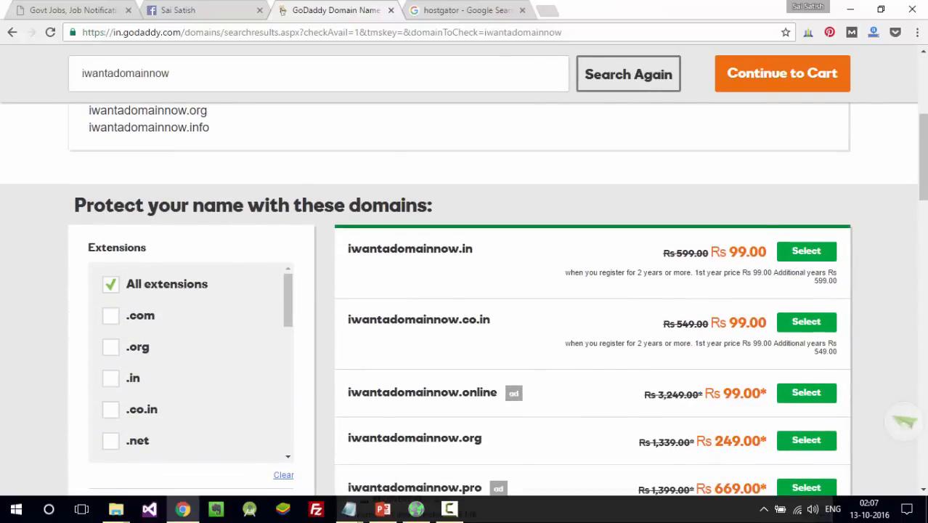
scroll(497, 305, down, 4)
drag(923, 240, 906, 132)
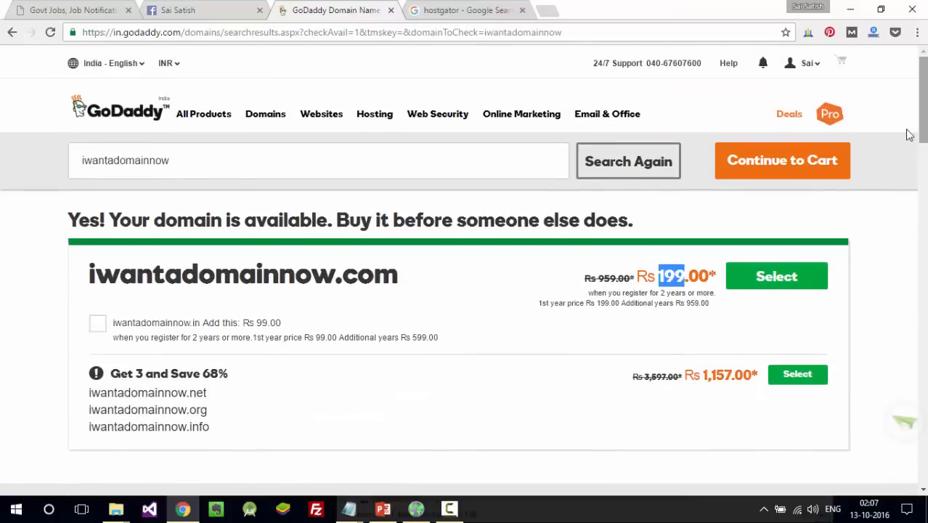
- Close the hostgator search tab and open a blank new browser tab
click(468, 8)
click(350, 12)
click(521, 10)
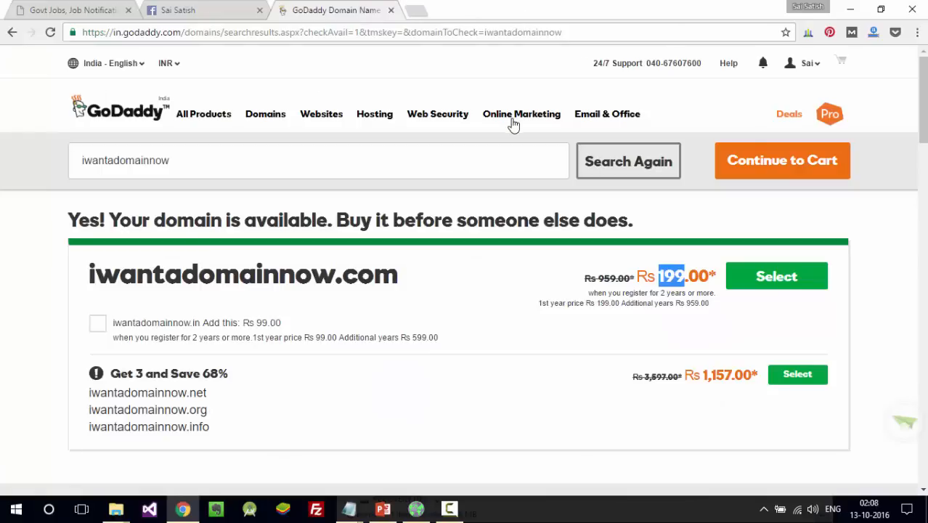
click(433, 169)
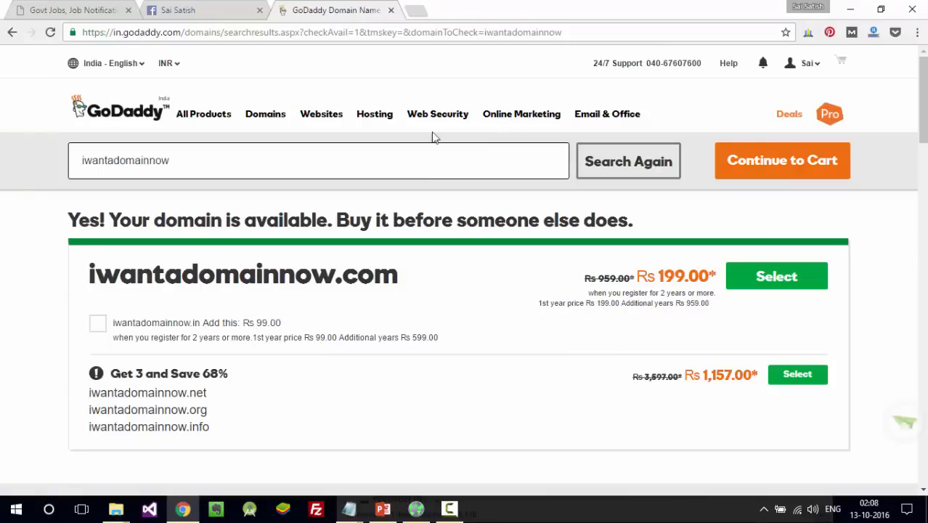
click(418, 12)
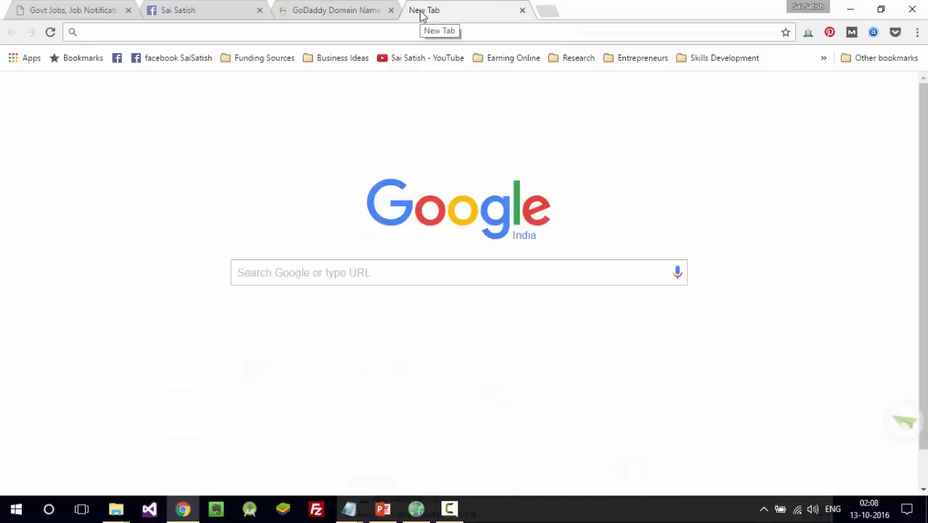
- Run a Google search for hostgator, then close that search tab
text(hostgator)
key(Return)
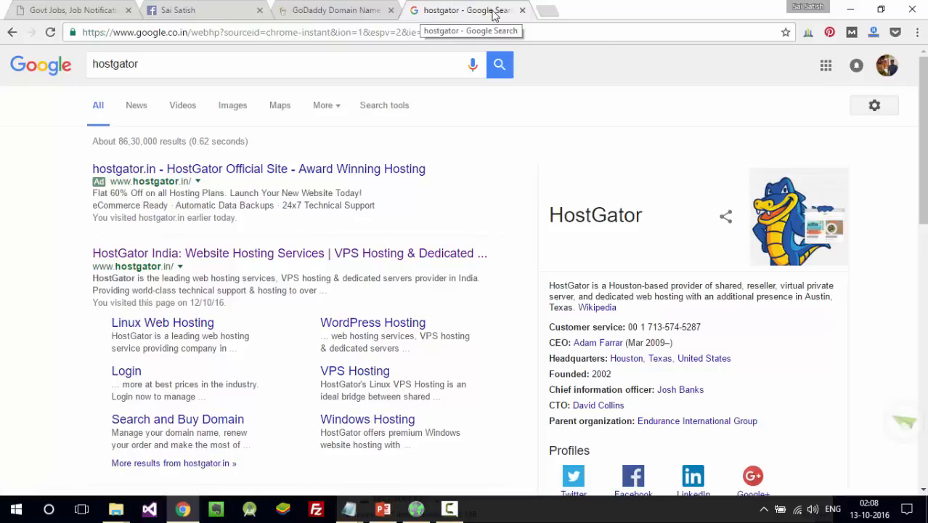
click(521, 11)
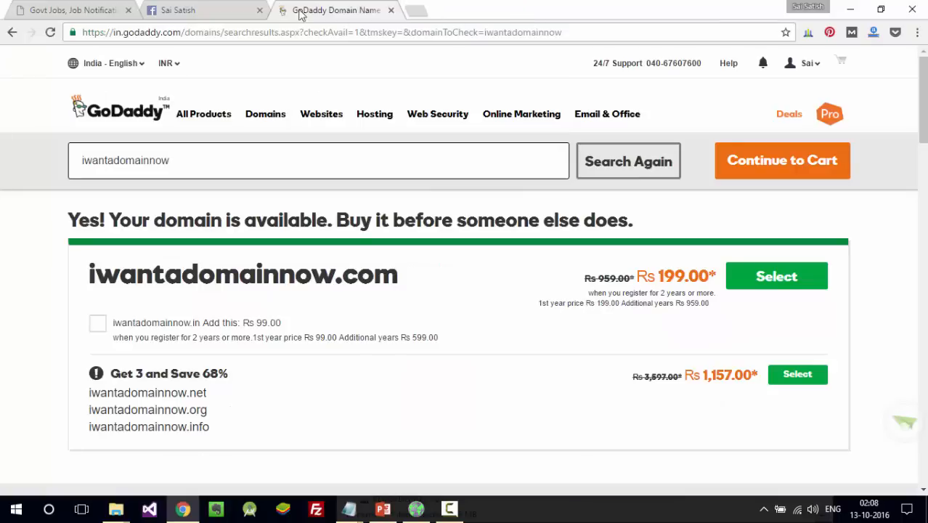
- Replace the GoDaddy tab with a new tab loading wordpress.com
click(391, 10)
click(288, 12)
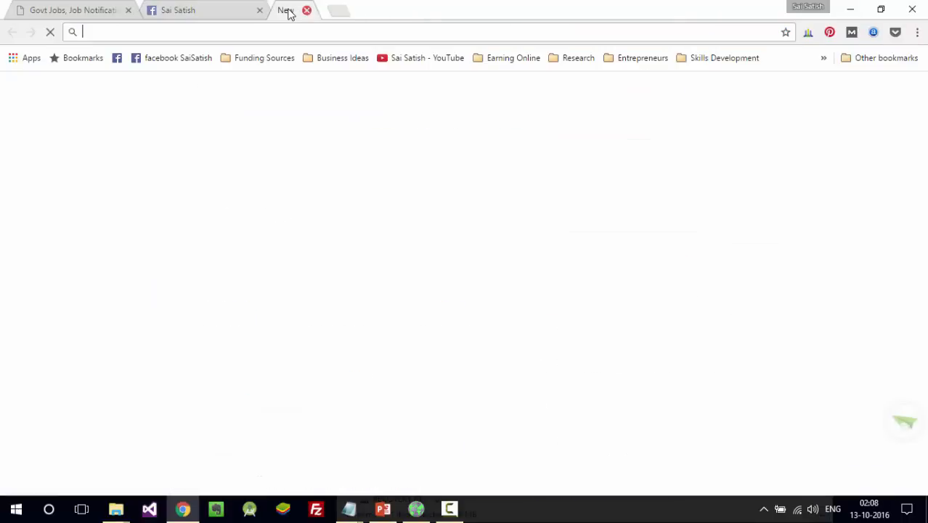
text(wordpress)
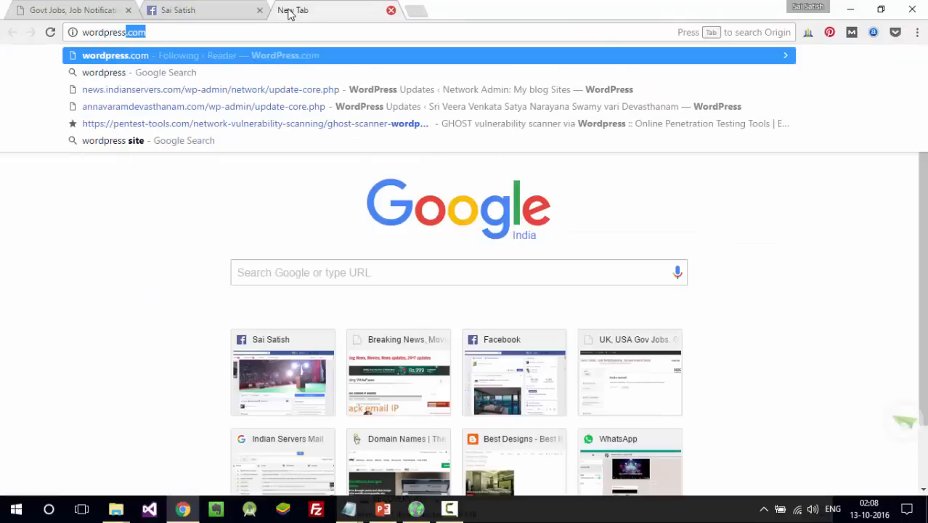
key(Return)
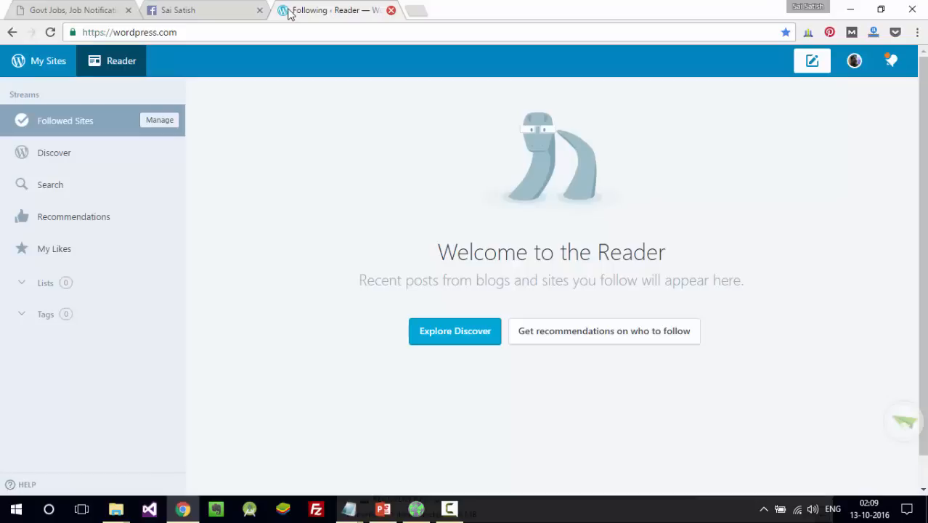
- Switch back to the govjobs.info site tab
click(80, 9)
click(316, 11)
click(112, 10)
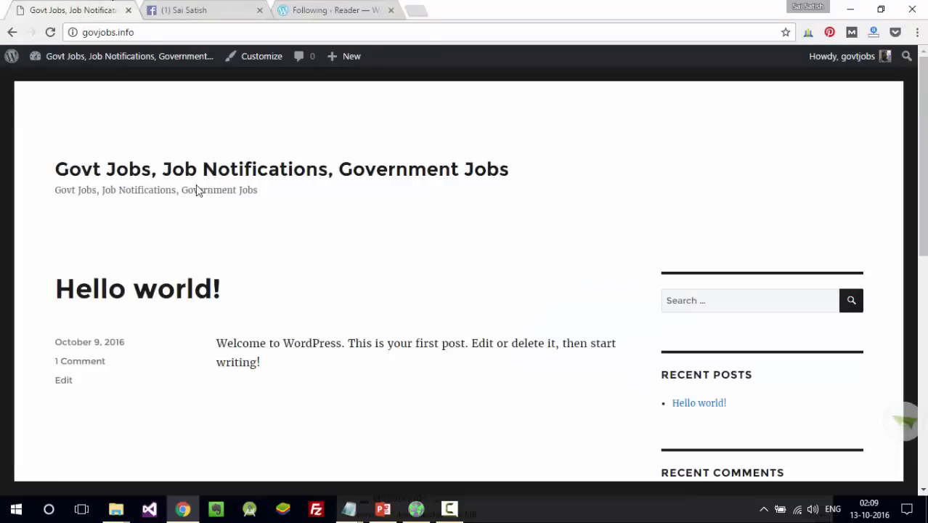
mouse_move(924, 198)
mouse_down()
mouse_move(923, 411)
mouse_move(923, 195)
mouse_up()
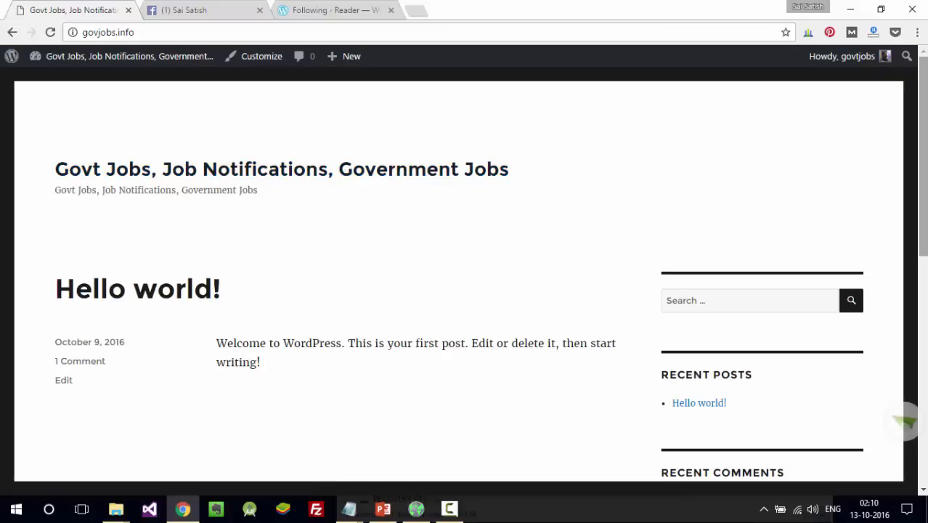
scroll(464, 275, down, 5)
scroll(464, 275, up, 4)
scroll(465, 276, up, 1)
scroll(465, 276, down, 6)
scroll(464, 276, up, 6)
scroll(926, 389, down, 7)
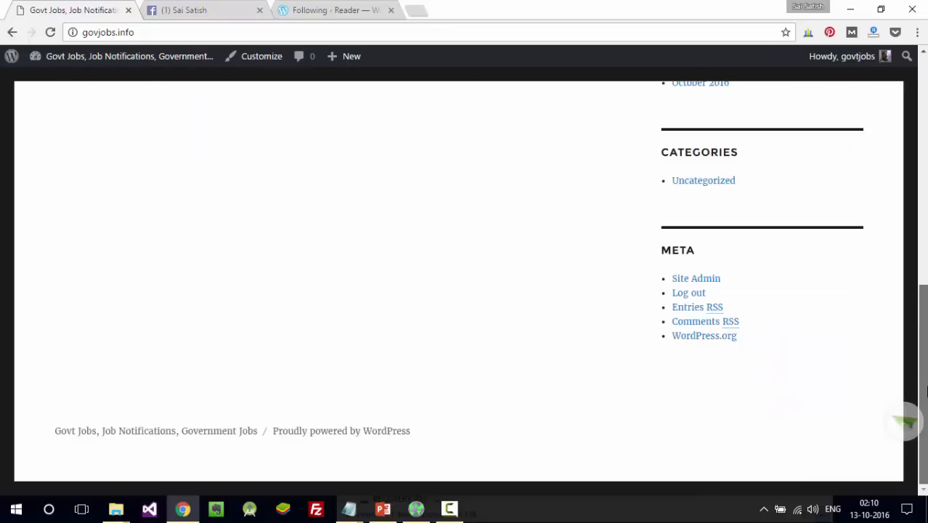
scroll(465, 275, up, 8)
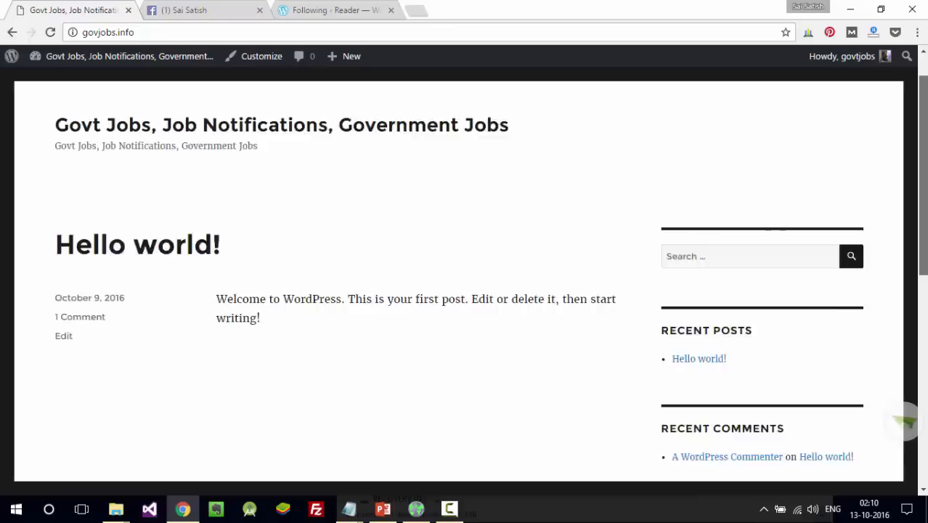
scroll(465, 275, up, 1)
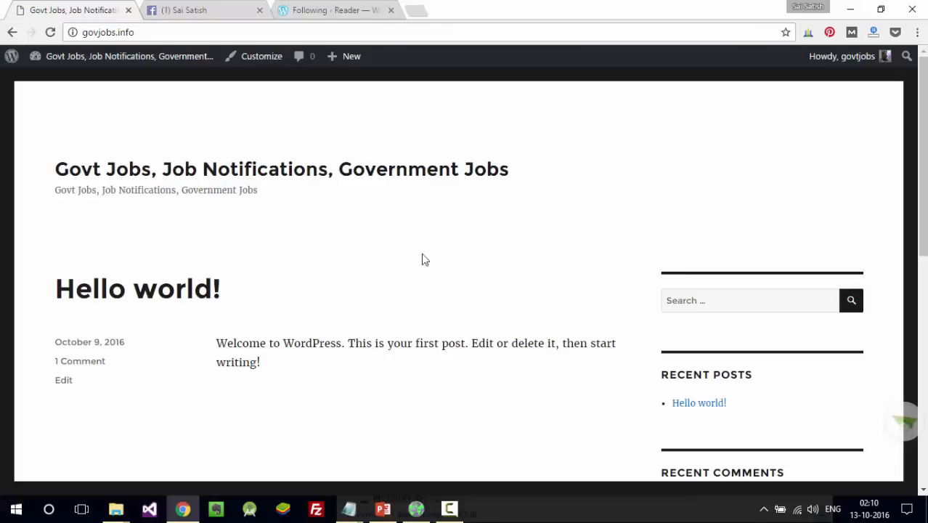
click(418, 32)
- Open govjobs.info/wp-admin in a new tab and close the WordPress.com Reader tab
key(ctrl+c)
key(ctrl+t)
key(ctrl+v)
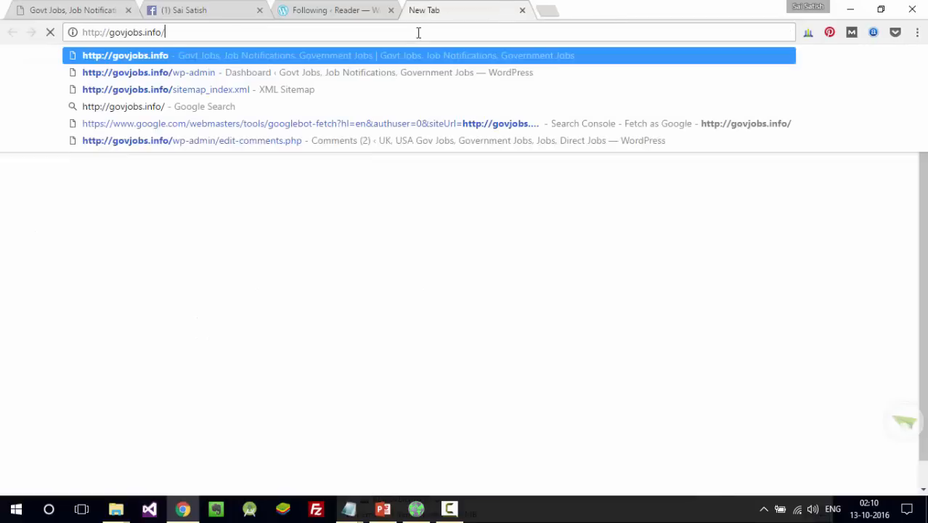
text(w)
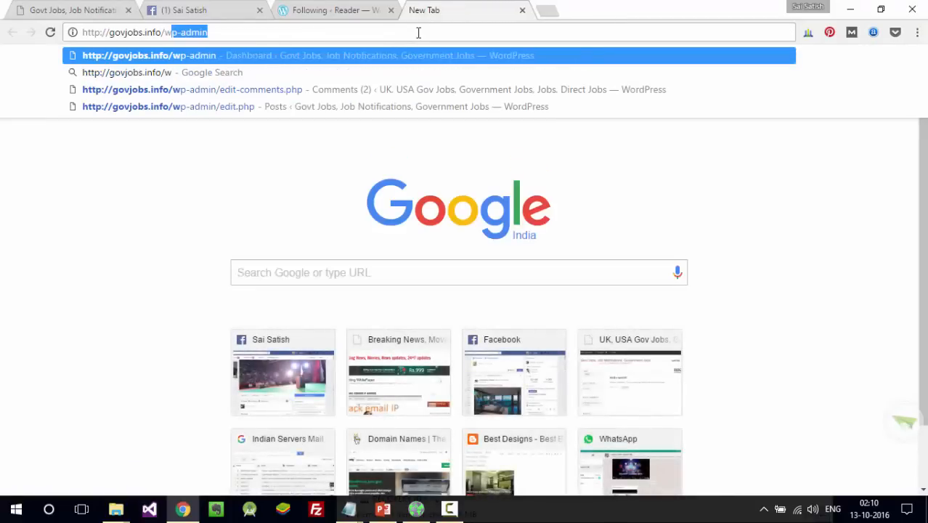
key(Return)
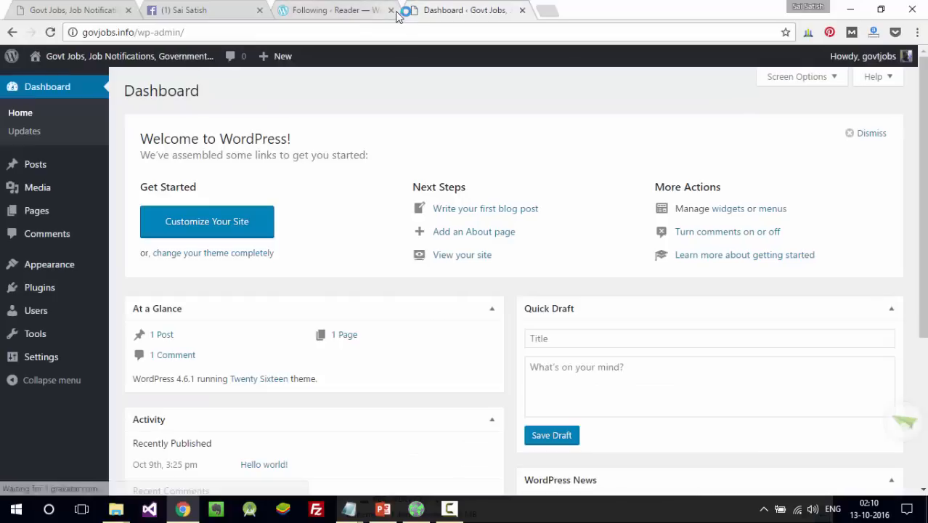
click(391, 10)
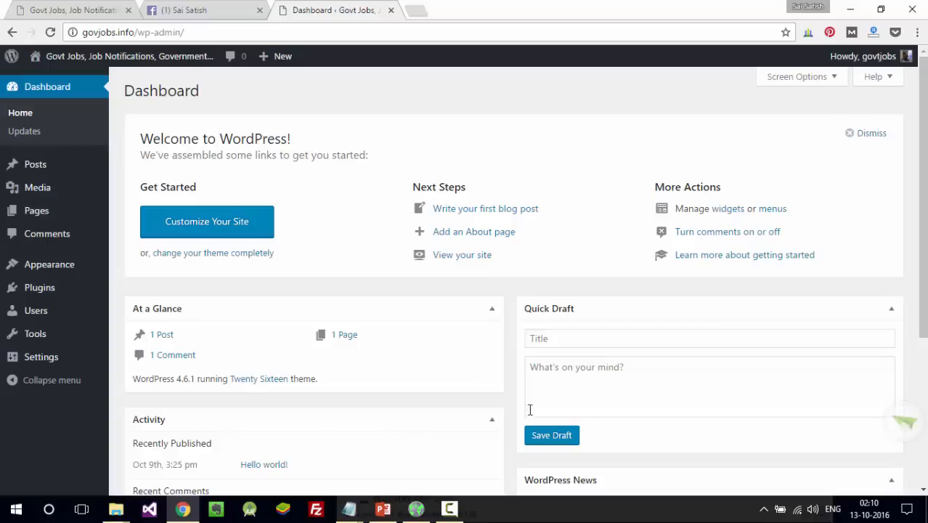
- Bring the WordPress PowerPoint presentation to the front
click(449, 509)
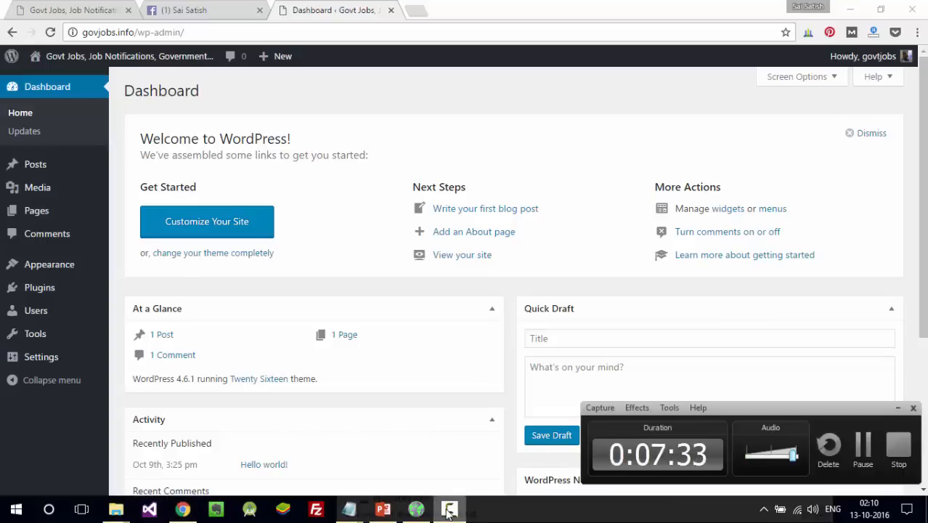
click(449, 510)
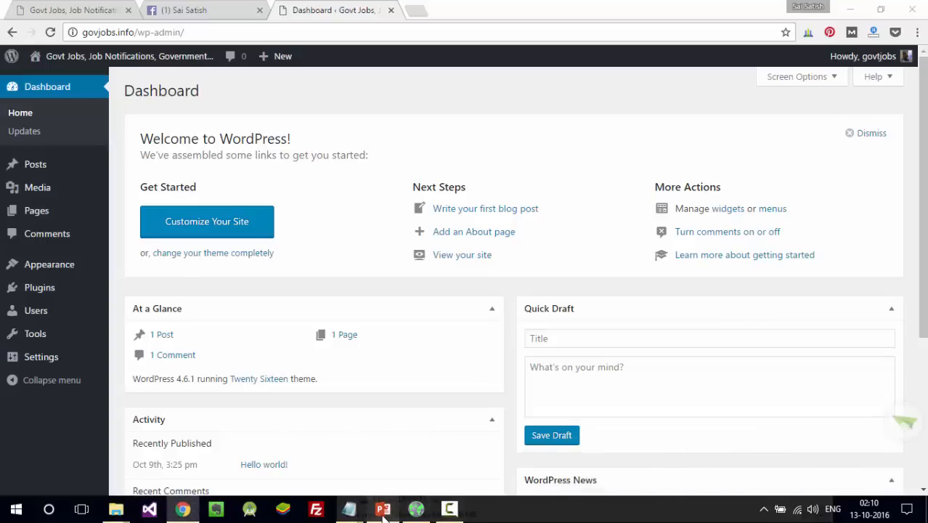
click(384, 510)
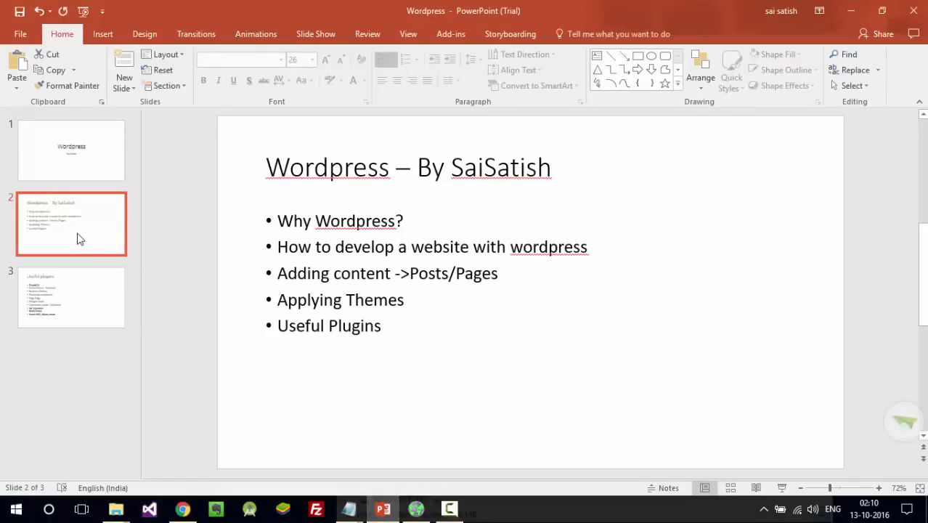
- Highlight 'Posts/Pages' on agenda slide 2, deselect, then return to the WordPress Dashboard
click(357, 220)
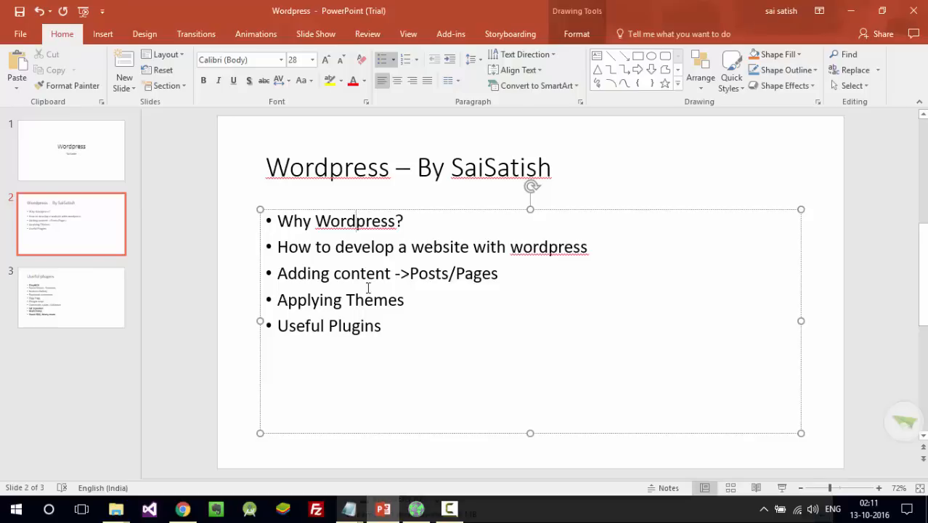
drag(409, 273, 469, 273)
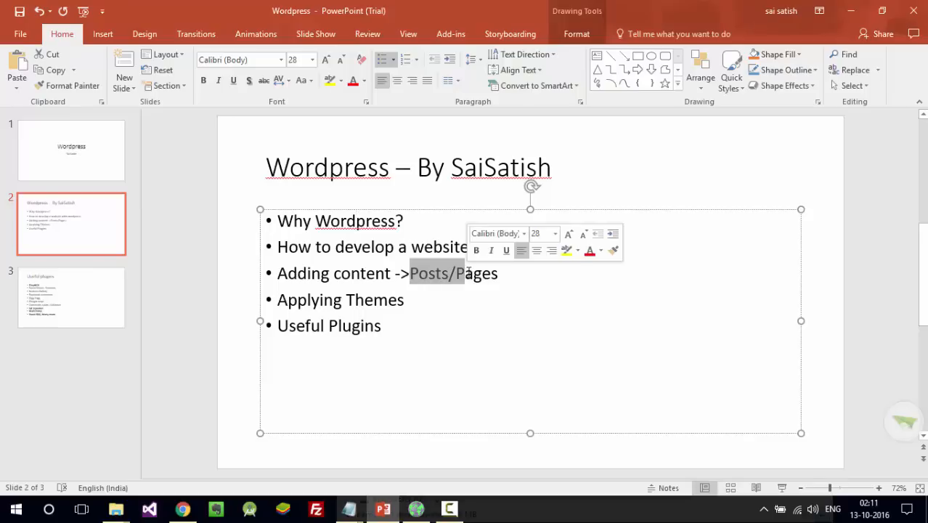
click(421, 302)
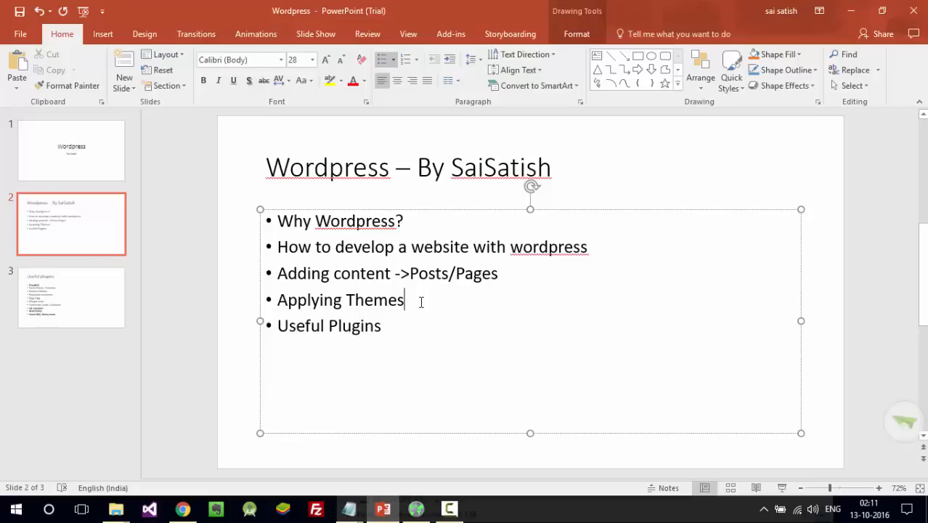
key(alt+Tab)
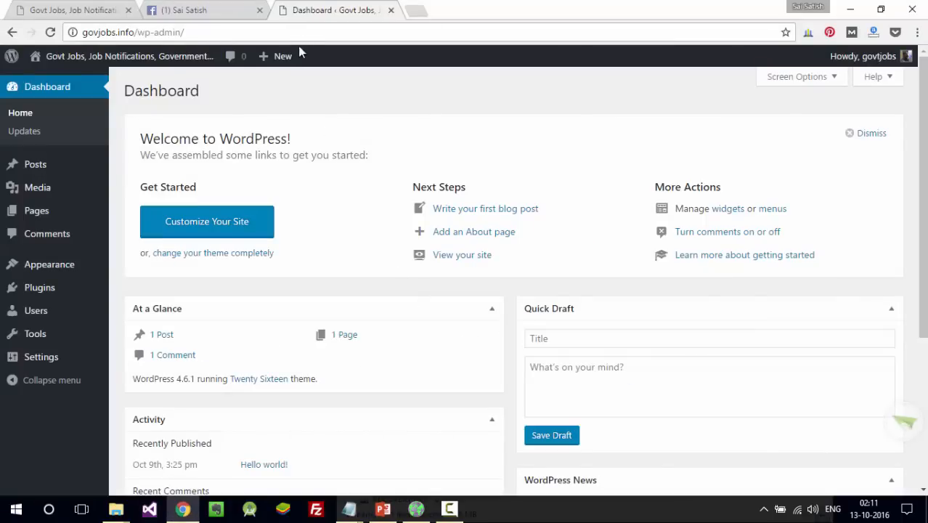
- Look over the site's Hello world! front page, then launch a blank Notepad note
click(85, 6)
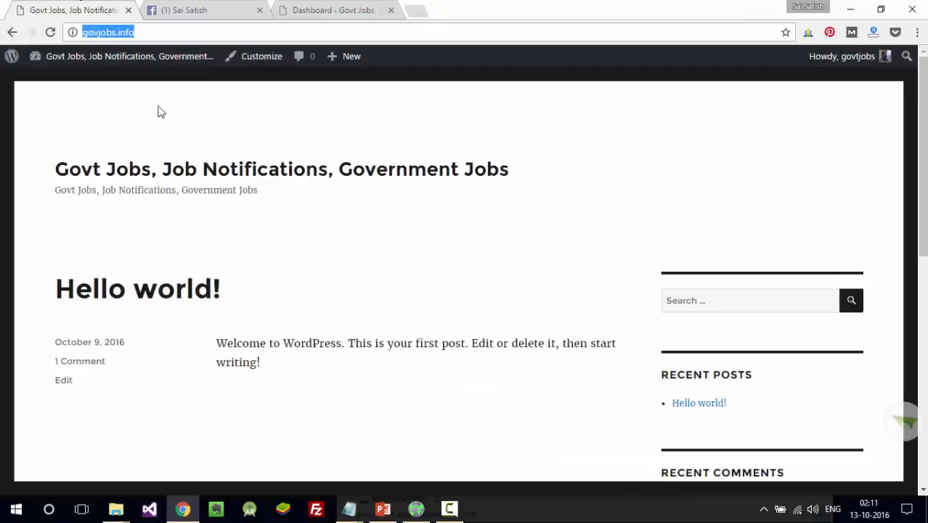
scroll(465, 276, down, 5)
scroll(464, 276, up, 5)
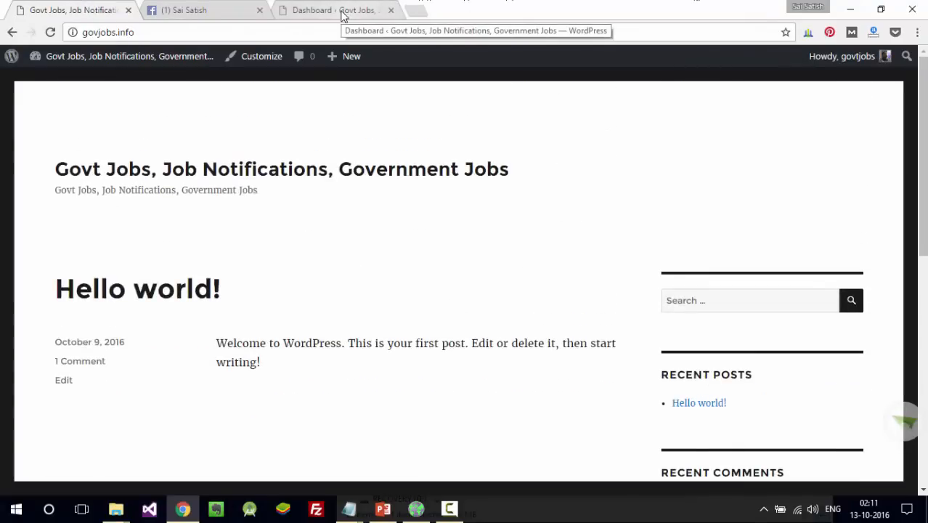
key(super+r)
text(not)
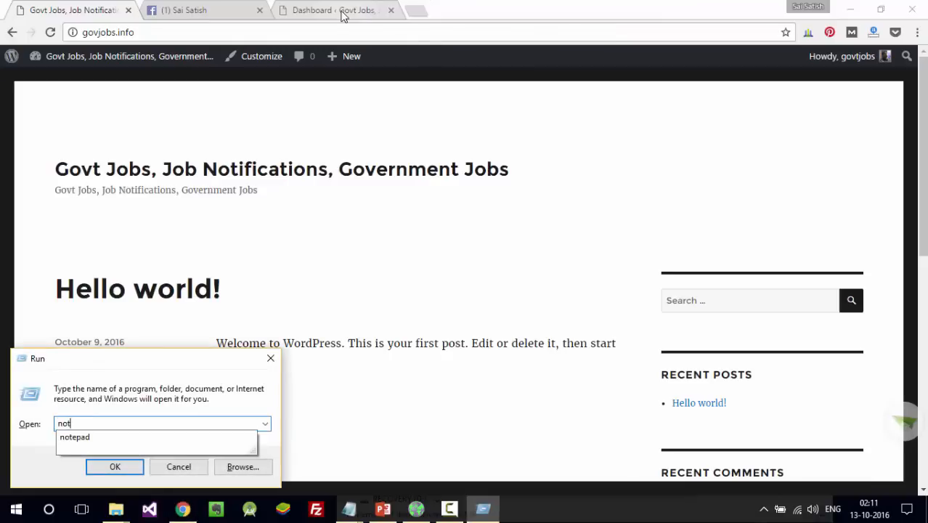
key(Down)
key(Return)
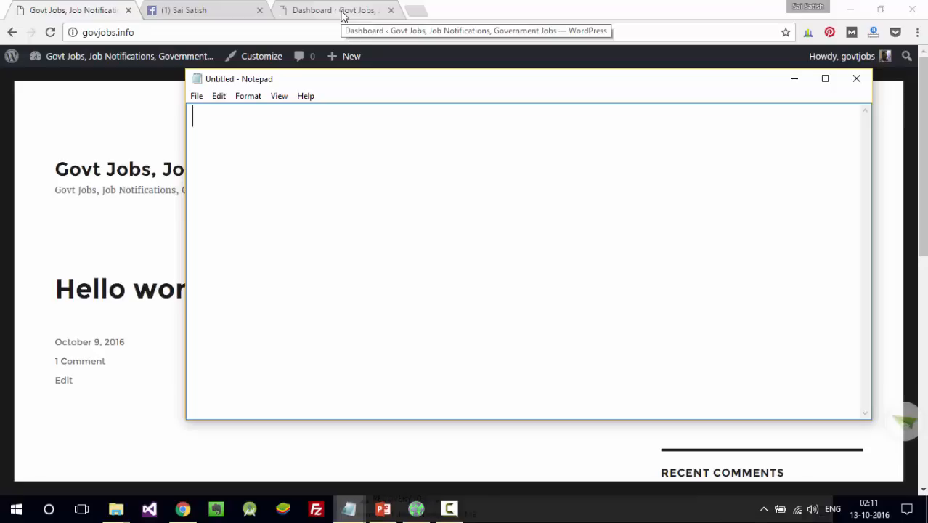
- Type About US, Contact us, Products and Services on separate lines
text(About US)
key(Return)
text(Contact)
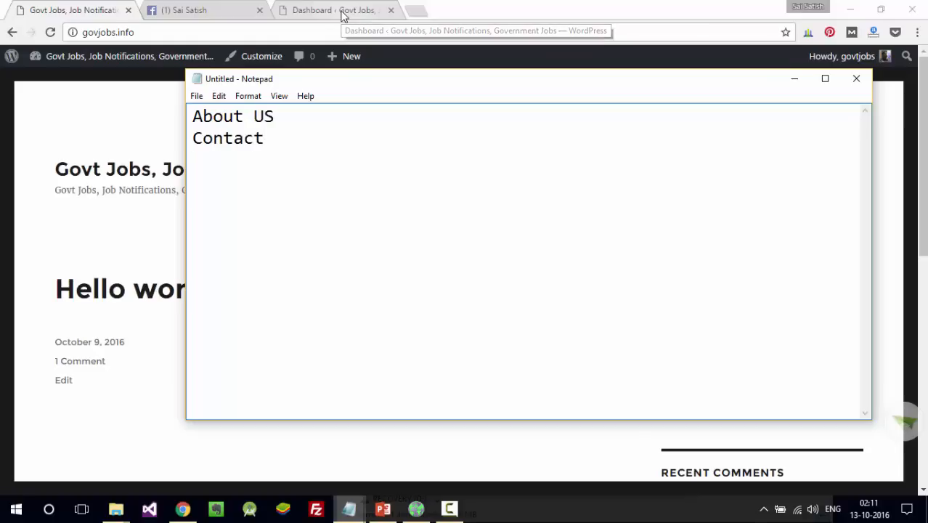
text( us)
key(Return)
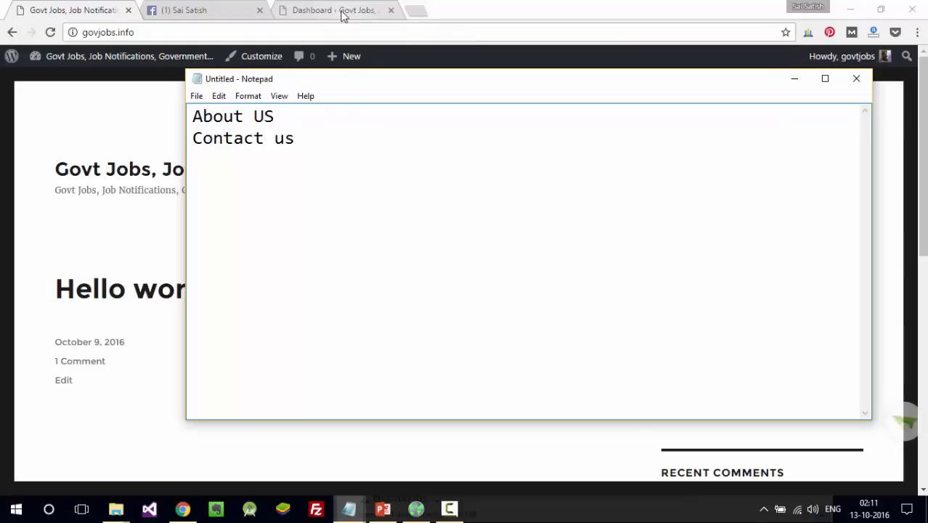
text(Products)
key(Return)
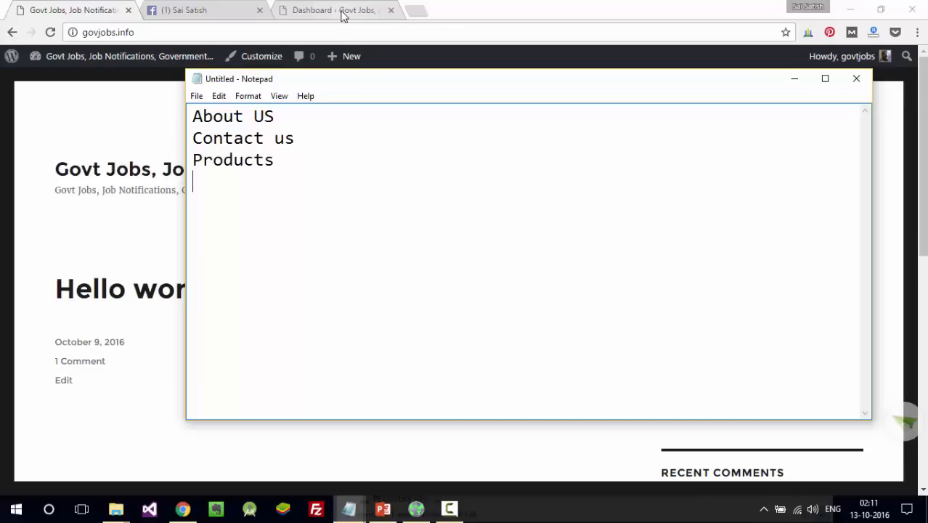
text(Services)
key(Return)
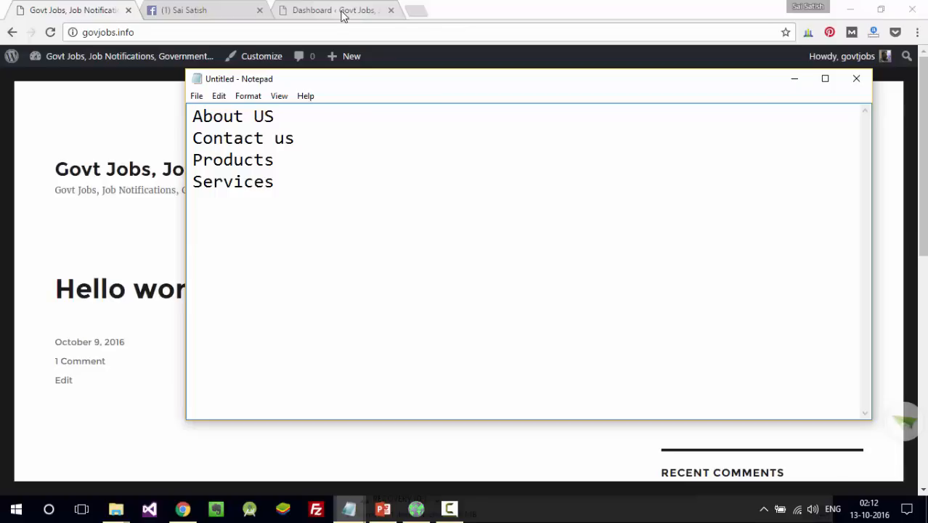
- Append '-woo commerce' to the Products line, leaving a blank line after it
key(Up)
key(Up)
key(End)
text(-woo commerce)
key(Return)
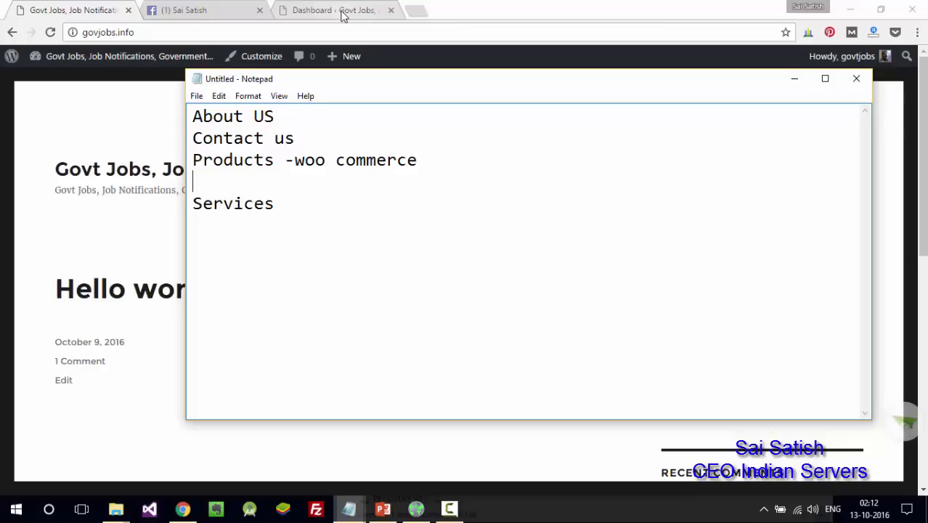
- Load wordpress.com and then GoDaddy in new tabs, closing each to return to the Dashboard
click(415, 9)
text(wo)
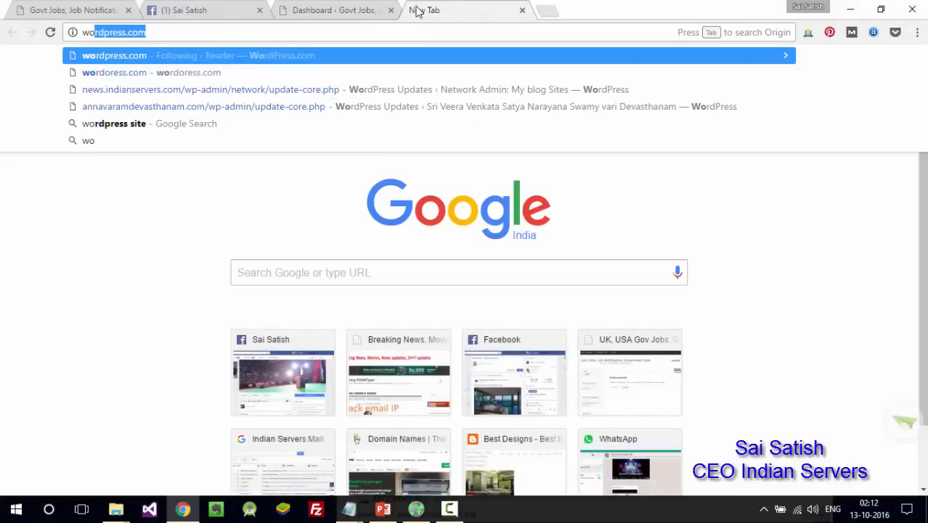
key(Return)
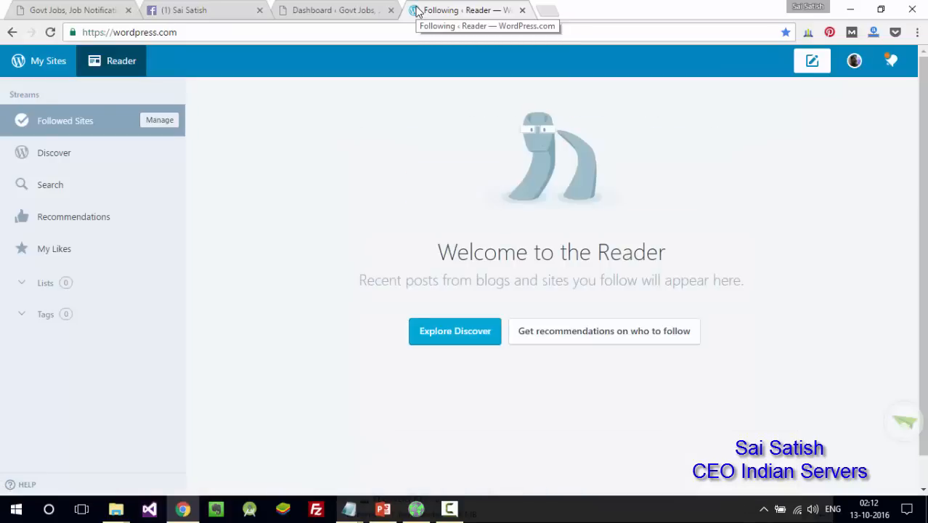
middle_click(416, 10)
click(416, 10)
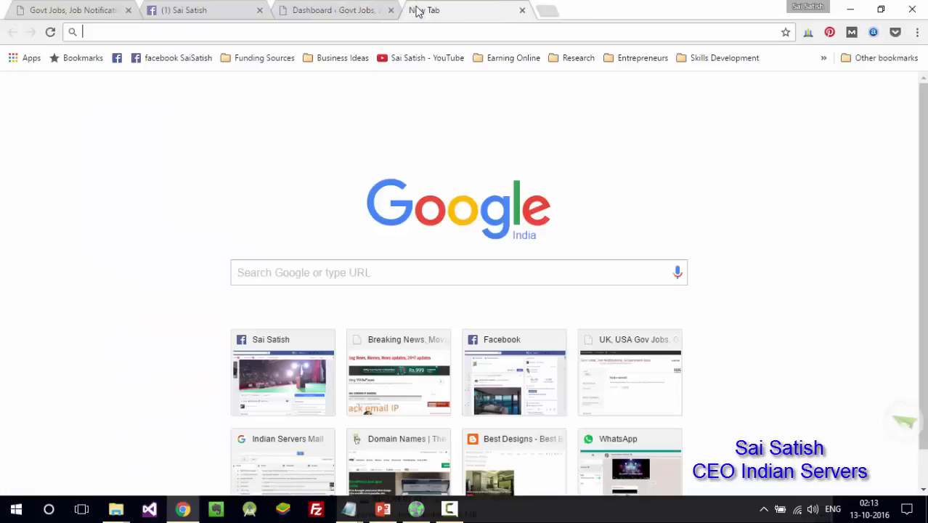
text(go)
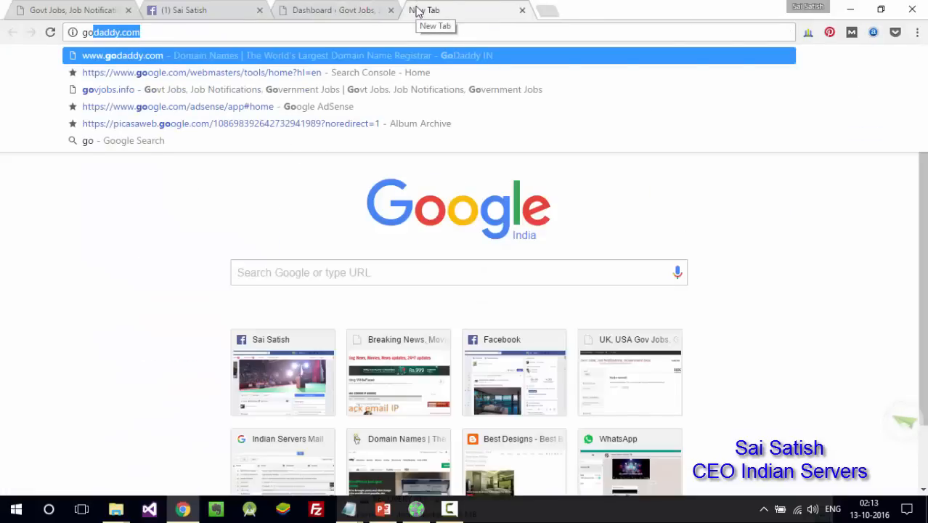
key(Return)
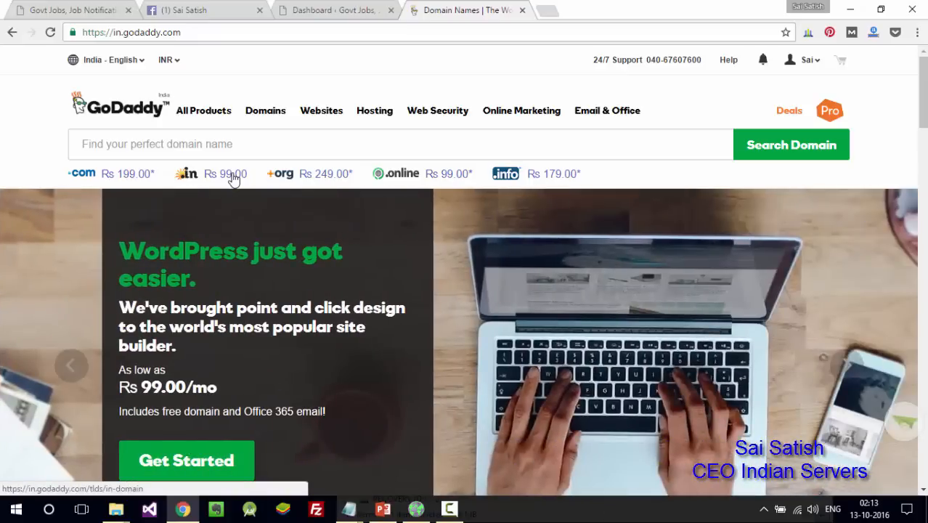
key(ctrl+w)
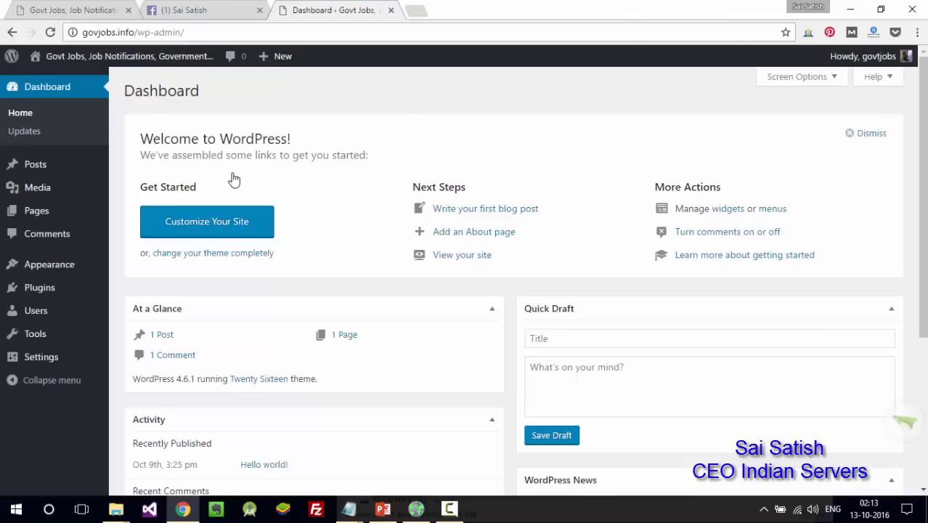
- Remove '-woo commerce' and the blank line so the Notepad list ends Products, Services
key(alt+Tab)
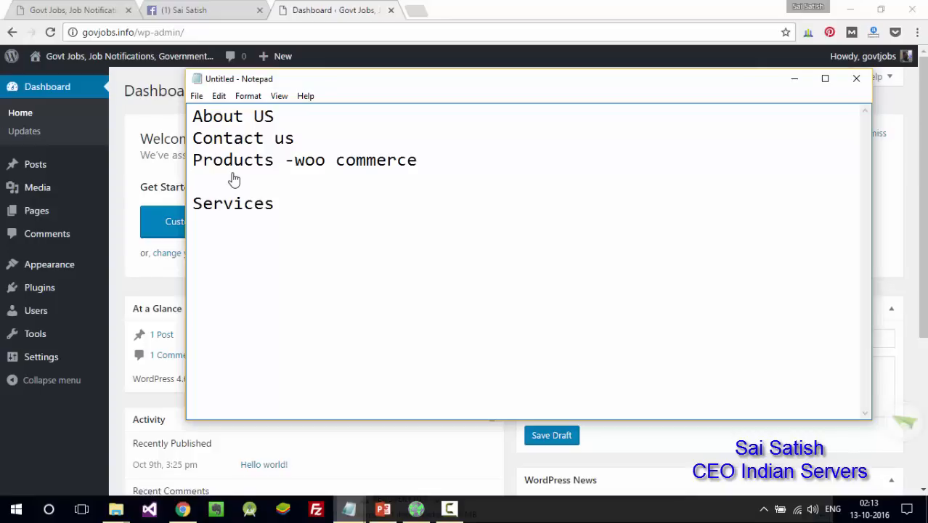
key(Left)
key(shift+Left)
key(shift+Left)
key(shift+Left)
key(shift+Left)
key(shift+Left)
key(shift+Left)
key(shift+Left)
key(shift+Left)
key(shift+Left)
key(shift+Left)
key(shift+Left)
key(shift+Left)
key(shift+Left)
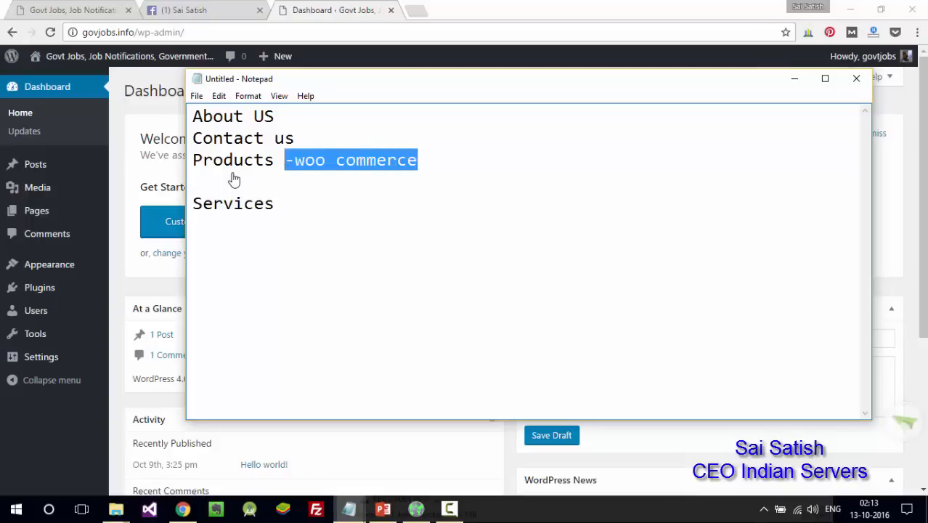
key(Delete)
key(Delete)
key(BackSpace)
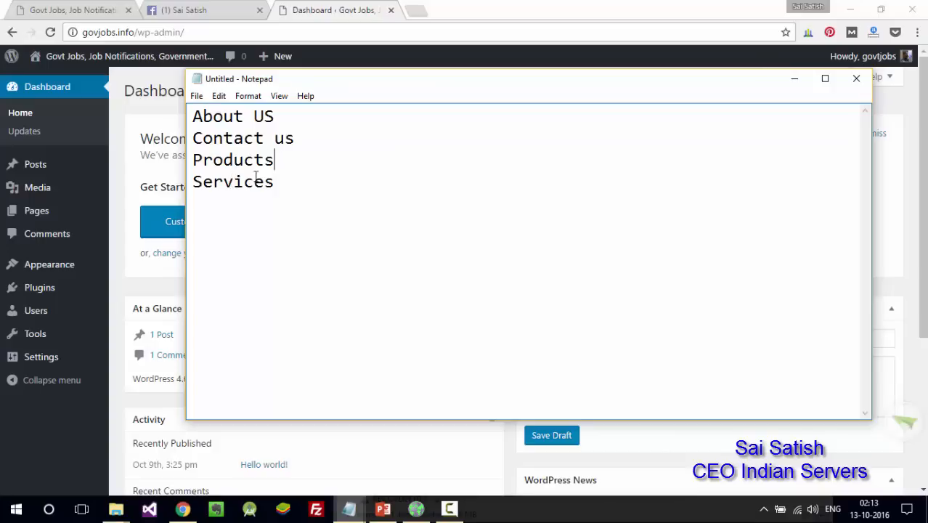
- Select About US in Notepad, then close the Facebook tab to show the front page
drag(274, 116, 183, 120)
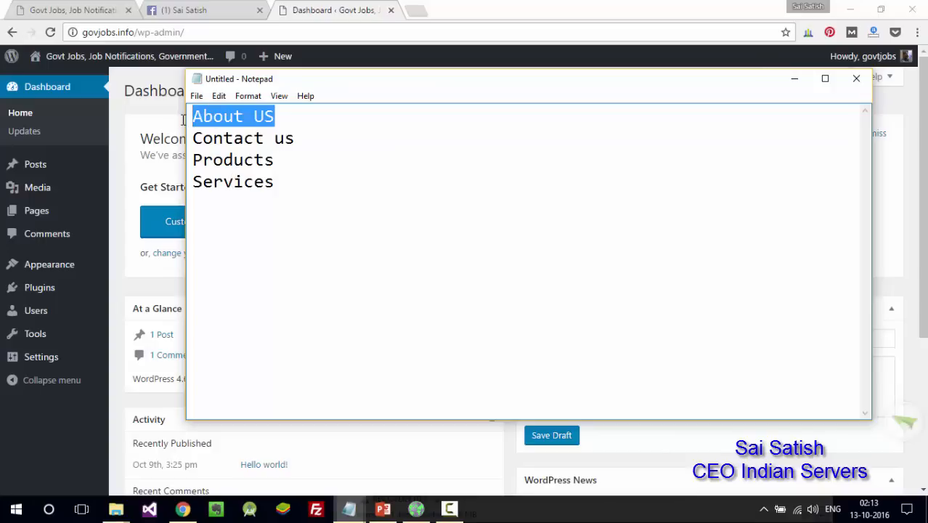
click(105, 9)
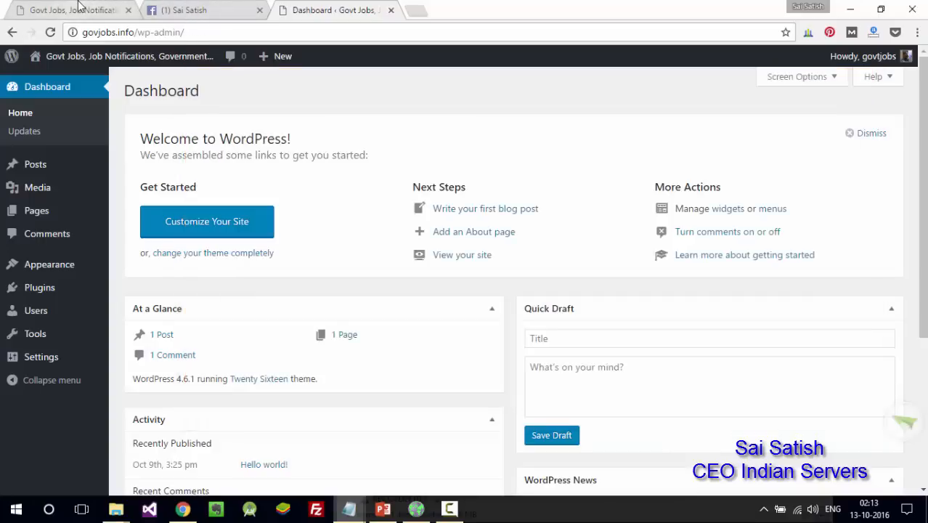
click(259, 10)
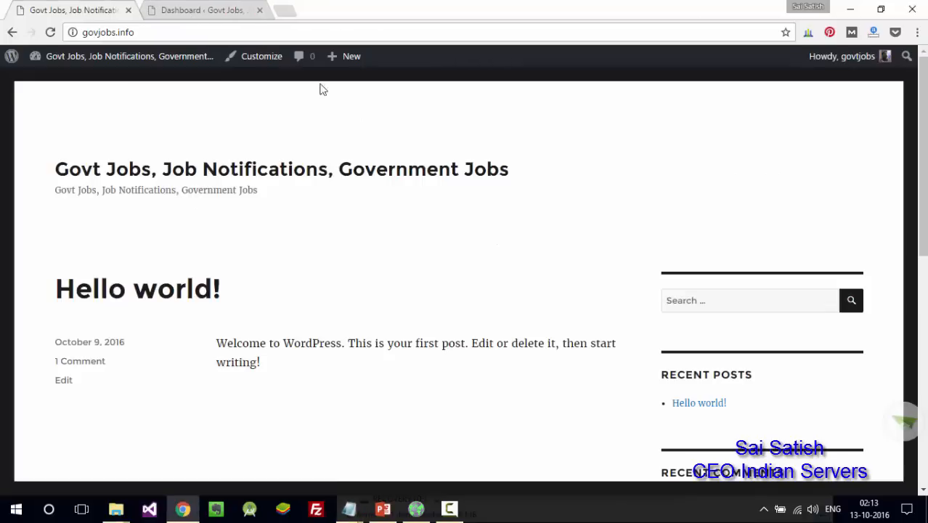
- Start a new About US page with an intro about the 50-member team at Indian Servers
mouse_move(351, 63)
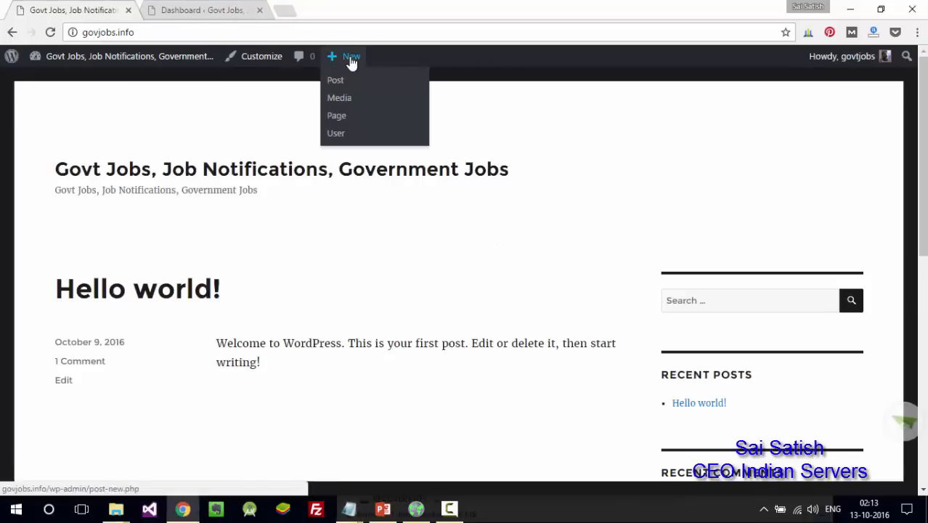
ctrl+click(342, 115)
key(ctrl+Tab)
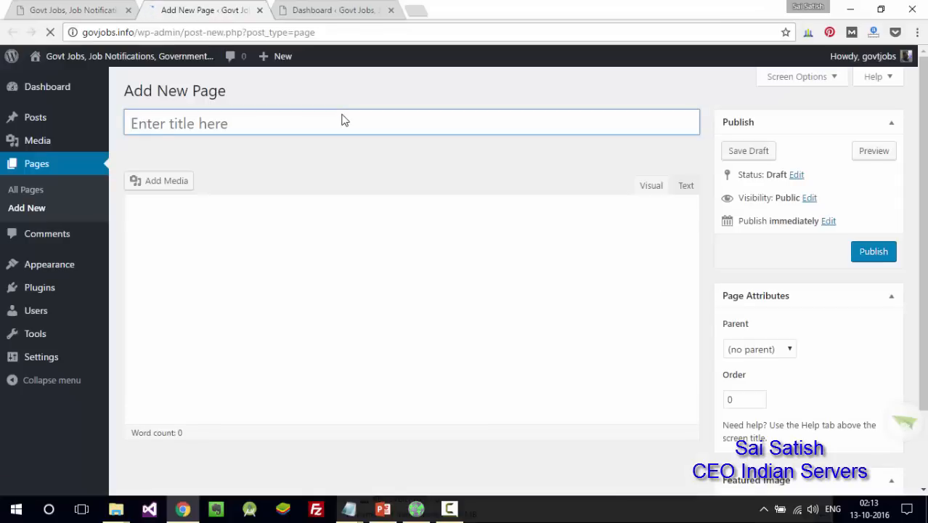
text(About US)
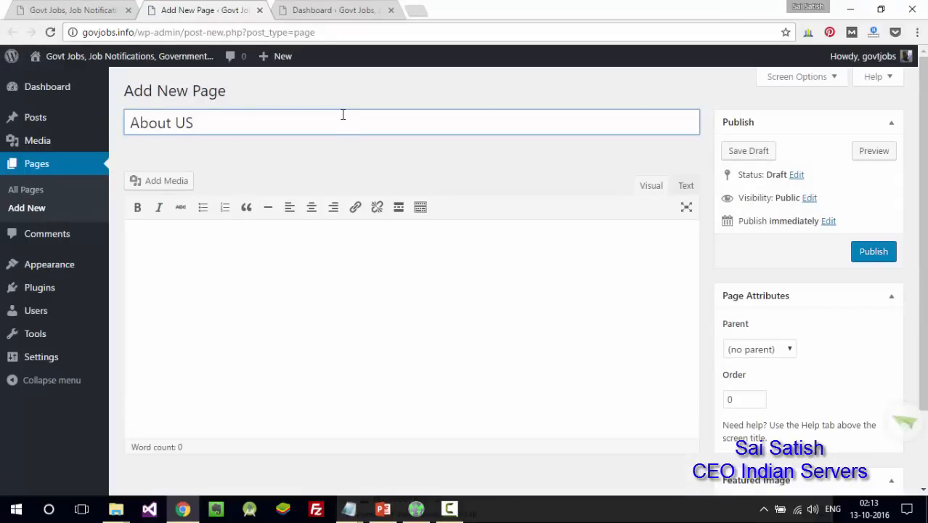
click(298, 278)
text(Abou )
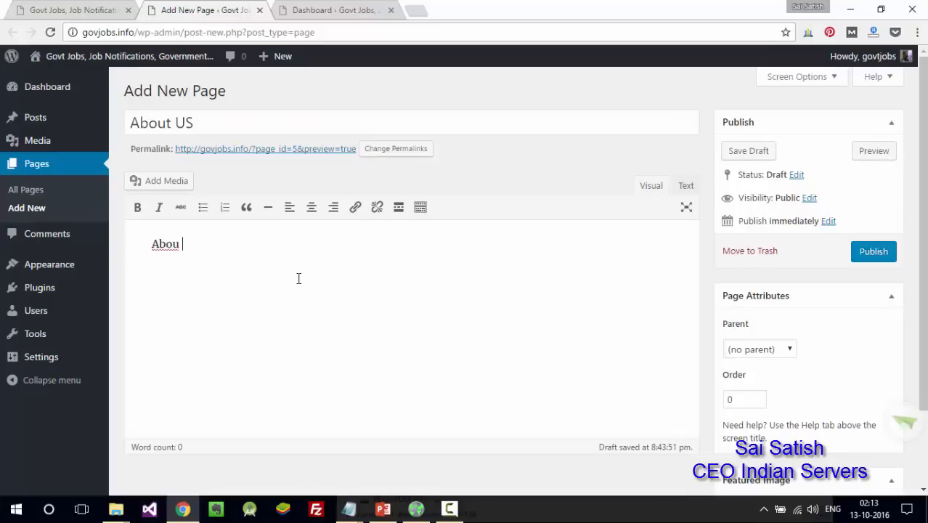
text(t us.)
key(Return)
text(We are the team 50 members)
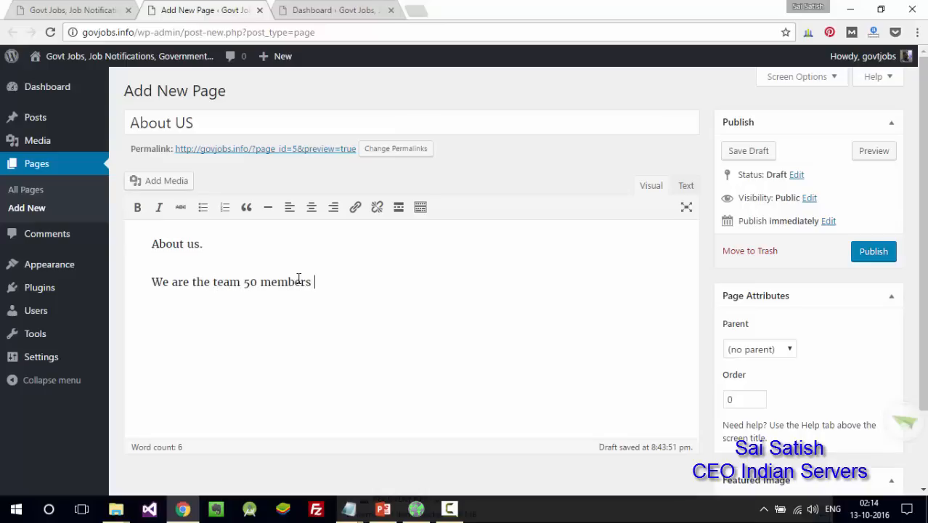
text(working at Indian)
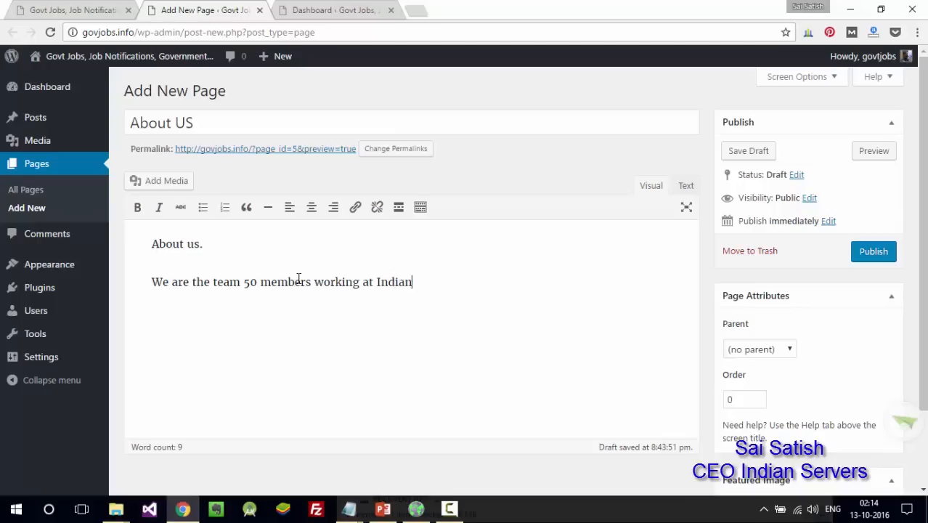
text( Servers.)
- Add Profile 1 (CEO, Indian Servers) and Profile 2 (Advisor and Director), then publish
key(Return)
key(Return)
text(Profile)
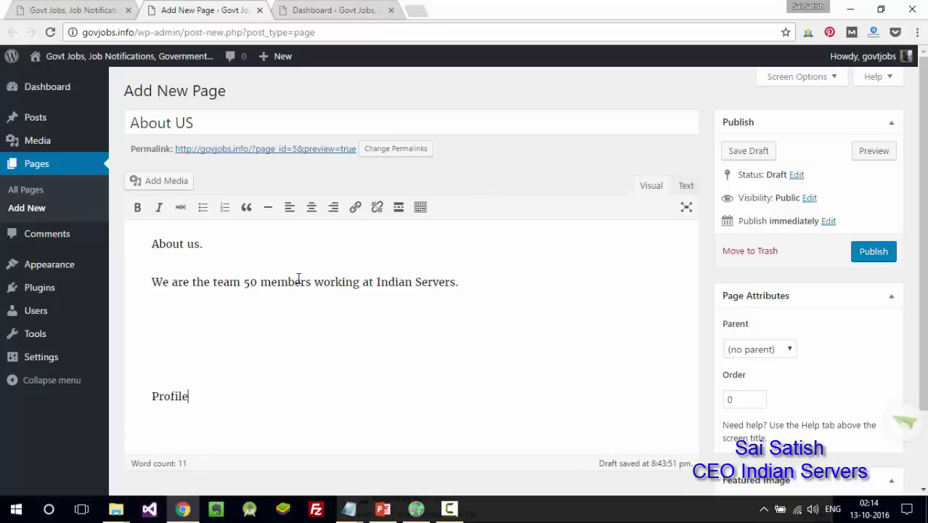
text( 1: SaiSatish, CEO, I)
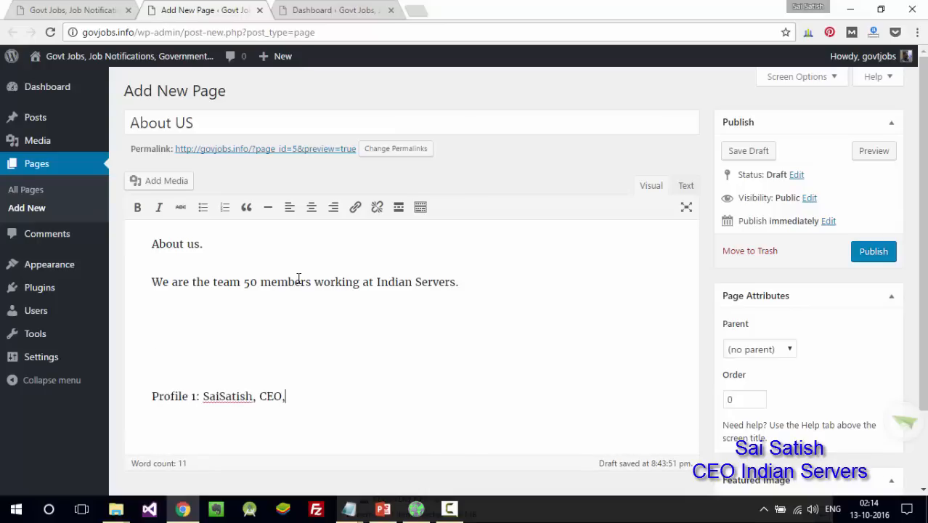
text(ndian Servers)
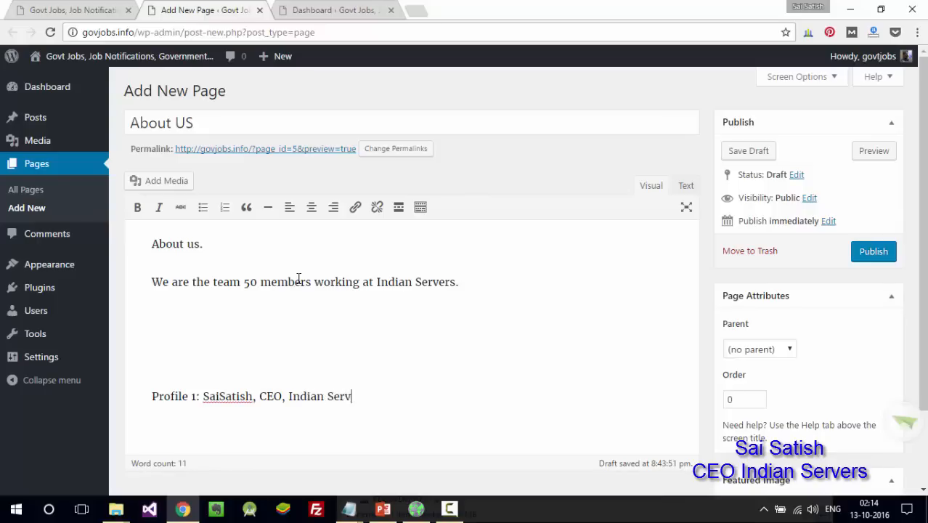
key(Return)
text(P)
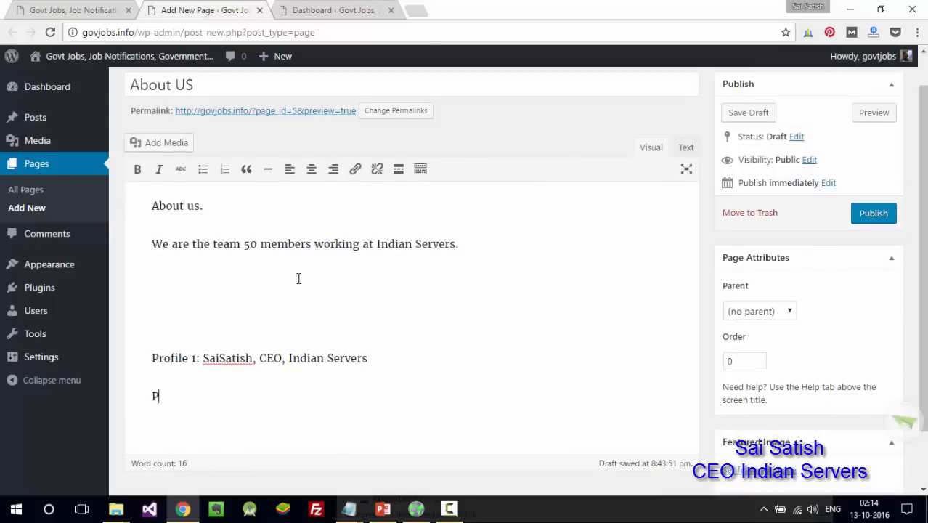
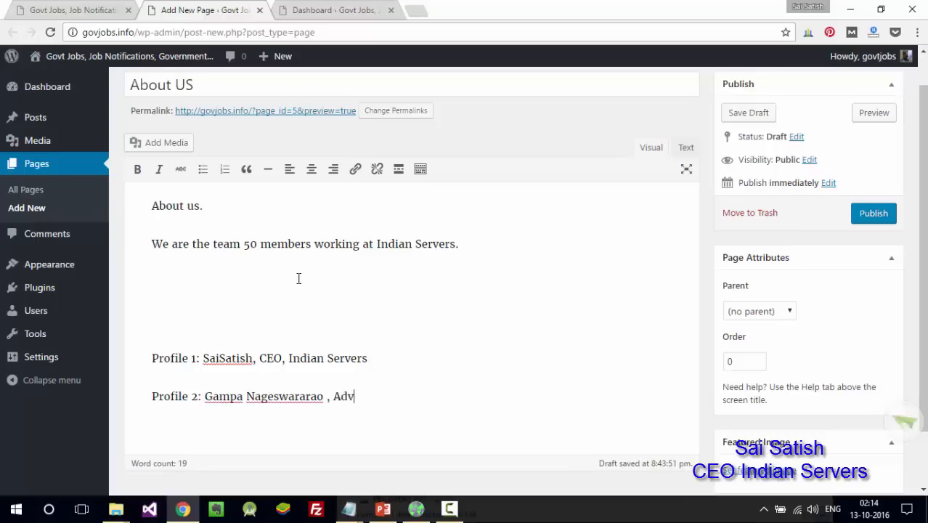
text(vo)
key(BackSpace)
text(isor, and Direct)
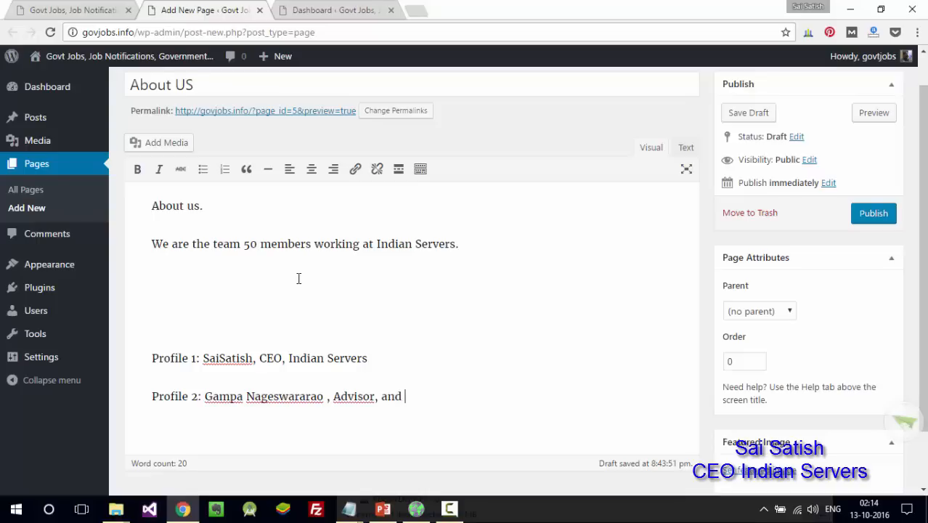
text(or)
key(Return)
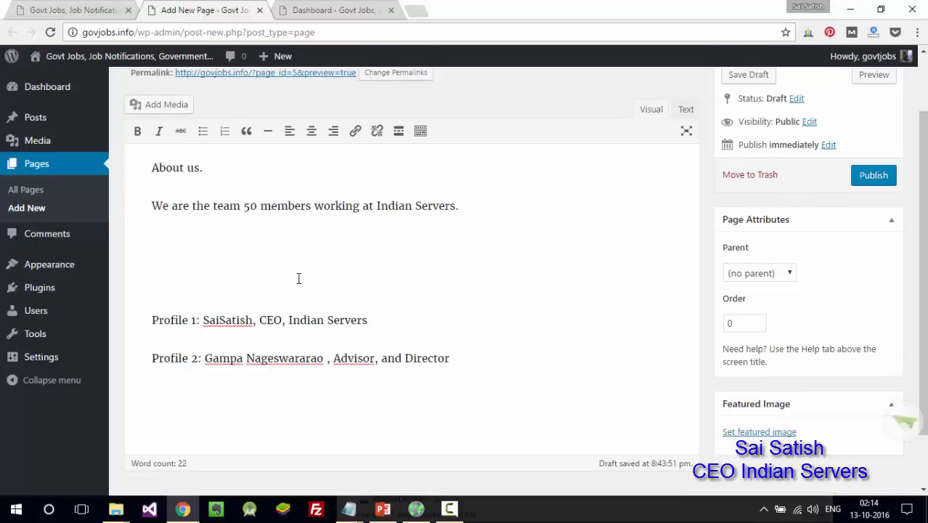
scroll(916, 274, up, 2)
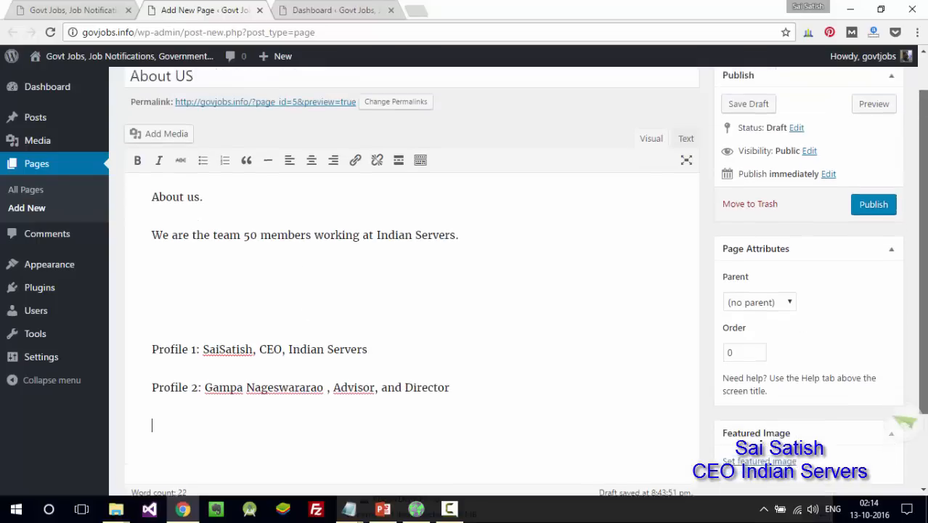
click(869, 264)
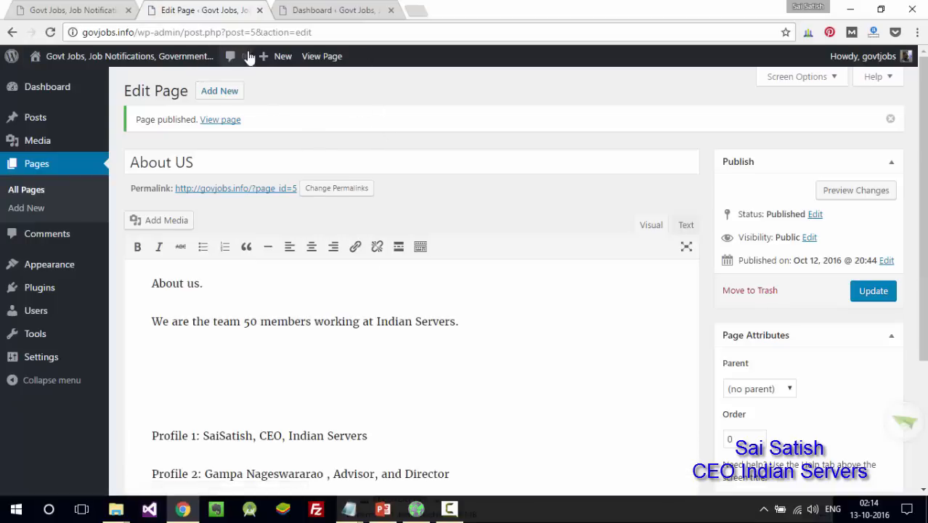
- Create a new page titled 'Contact us' and paste that title as its first body line
mouse_move(268, 61)
click(271, 118)
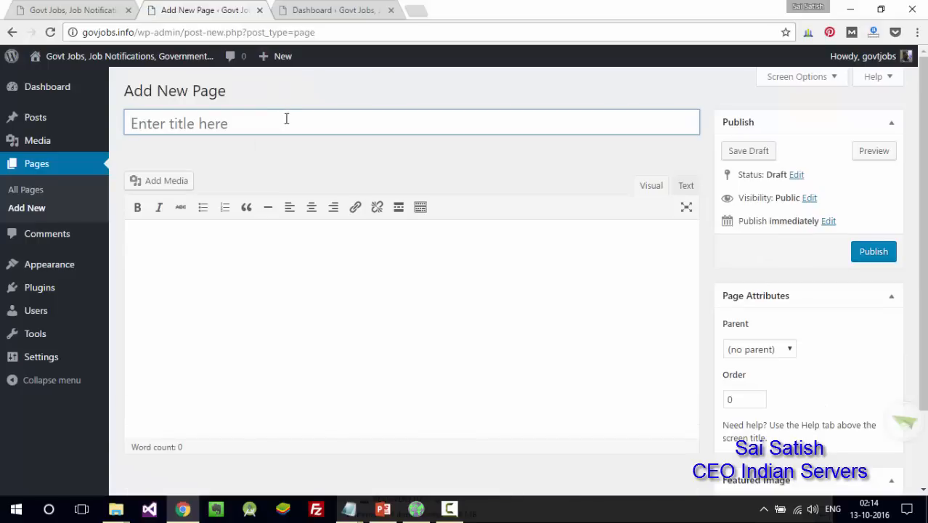
text(Contact us)
key(ctrl+a)
key(ctrl+c)
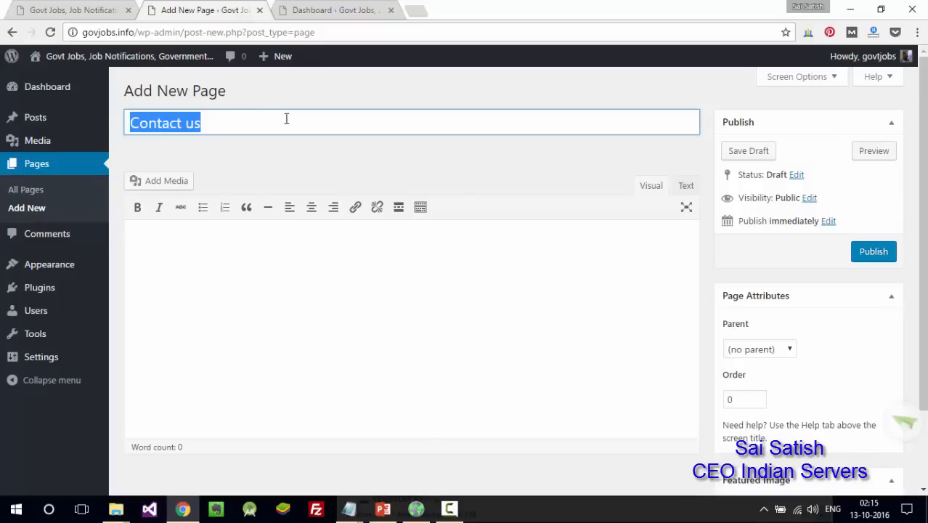
click(267, 267)
key(ctrl+v)
- Add the lines 'Indian Servers' and 'India' to the body and publish the page
key(Return)
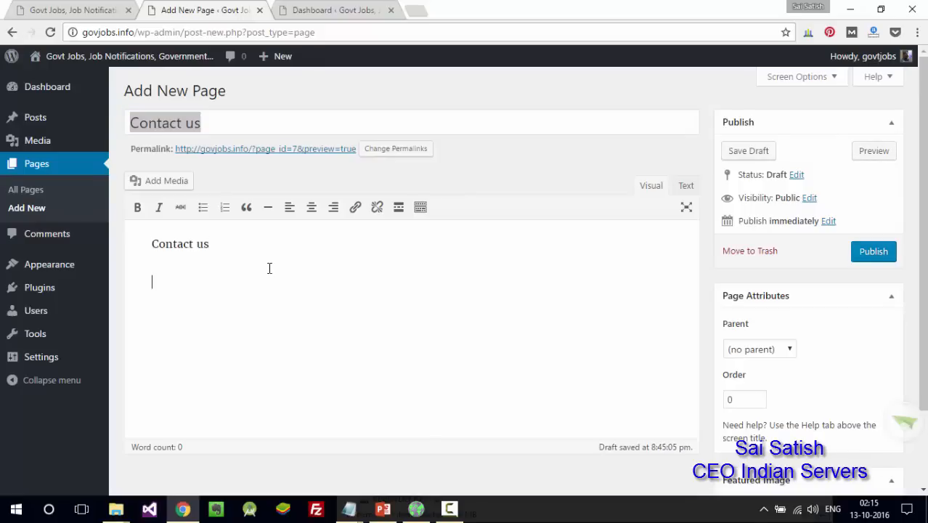
text(Indian Servers)
key(Return)
text(India)
key(Return)
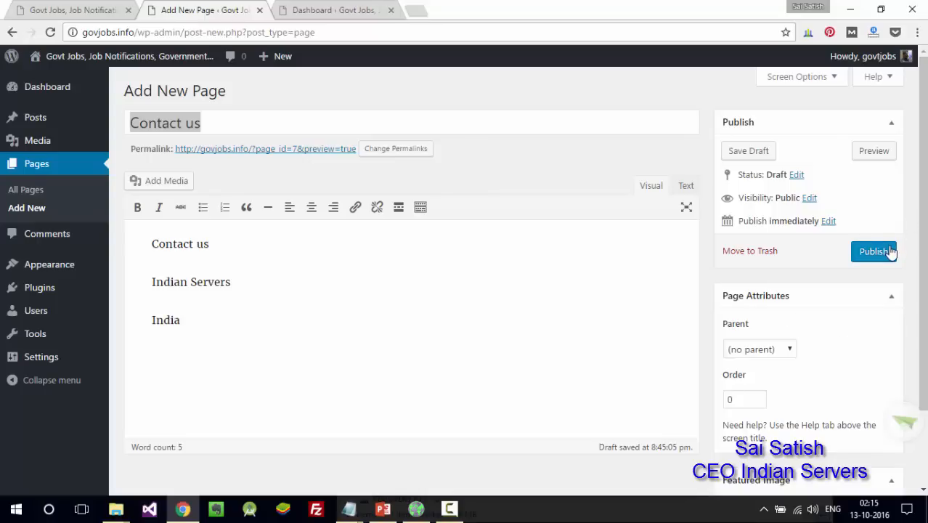
click(890, 251)
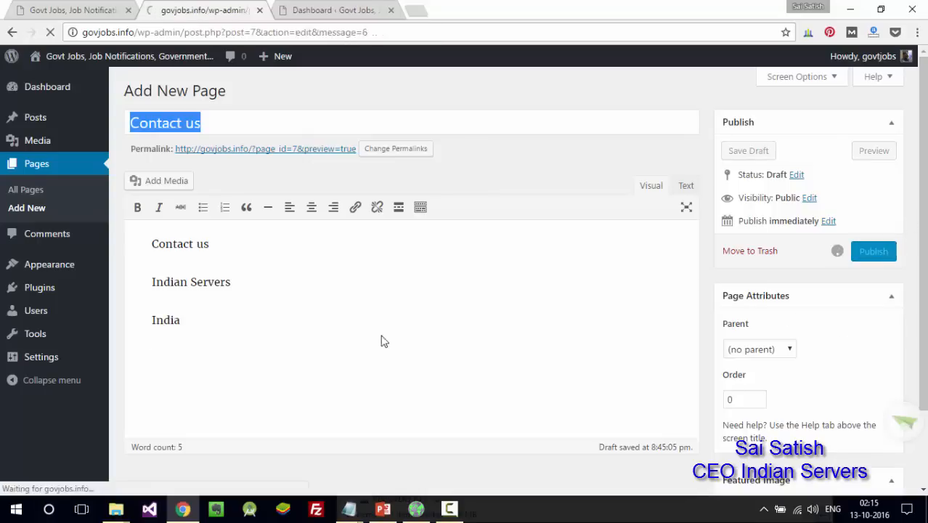
mouse_move(282, 62)
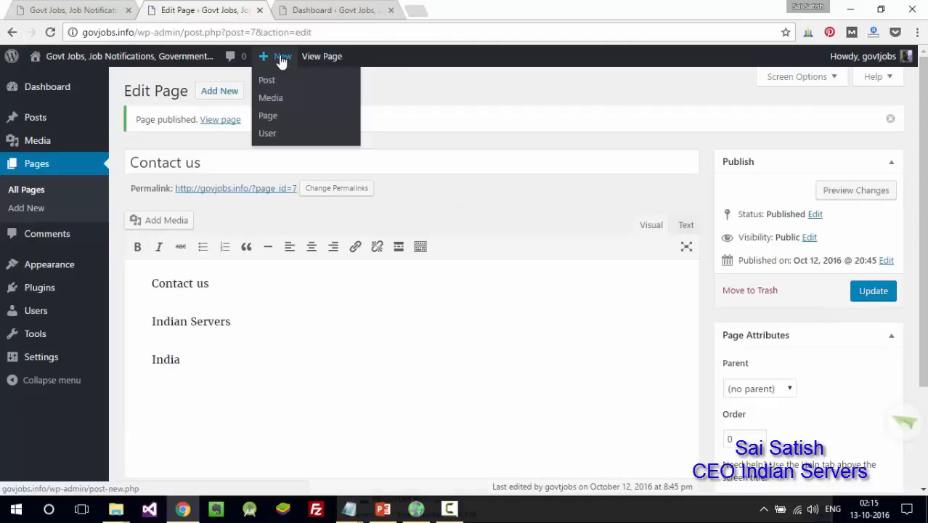
- Copy 'Products' from the Notepad list into a new page's title and first body line
click(276, 116)
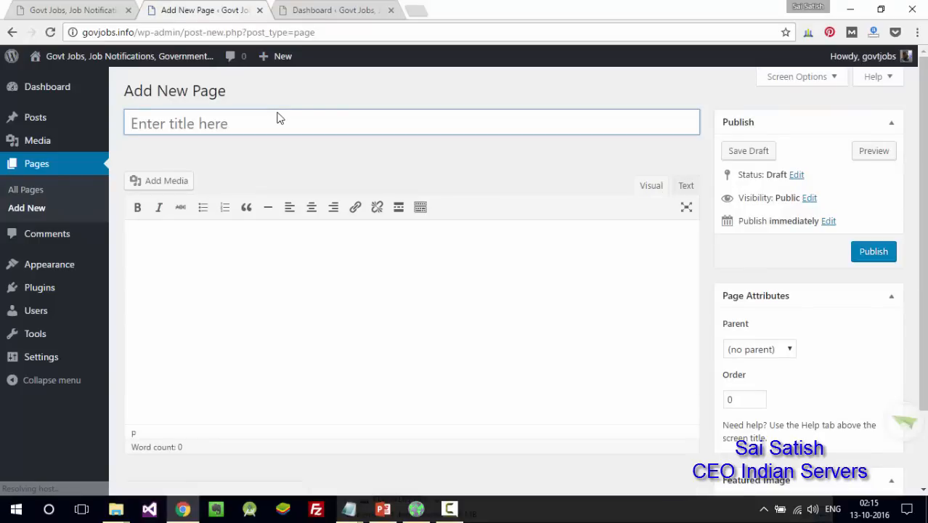
mouse_move(280, 63)
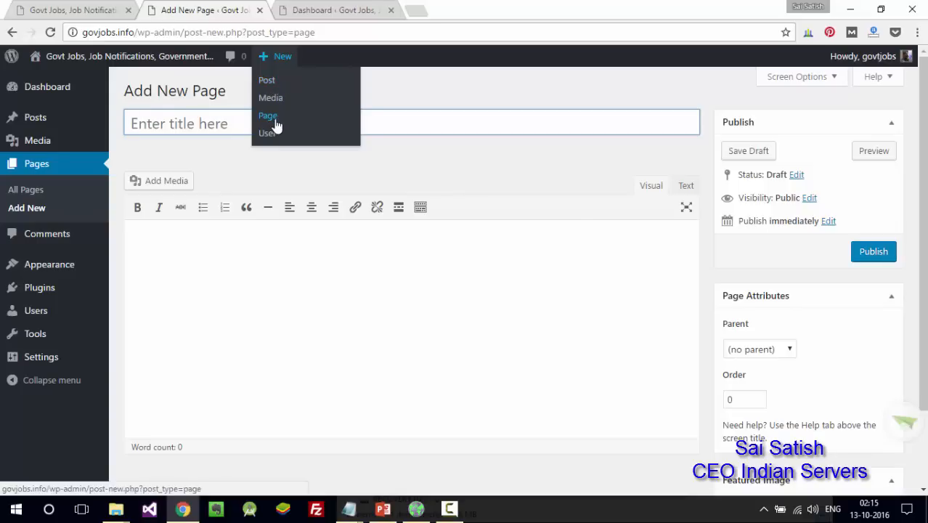
click(222, 125)
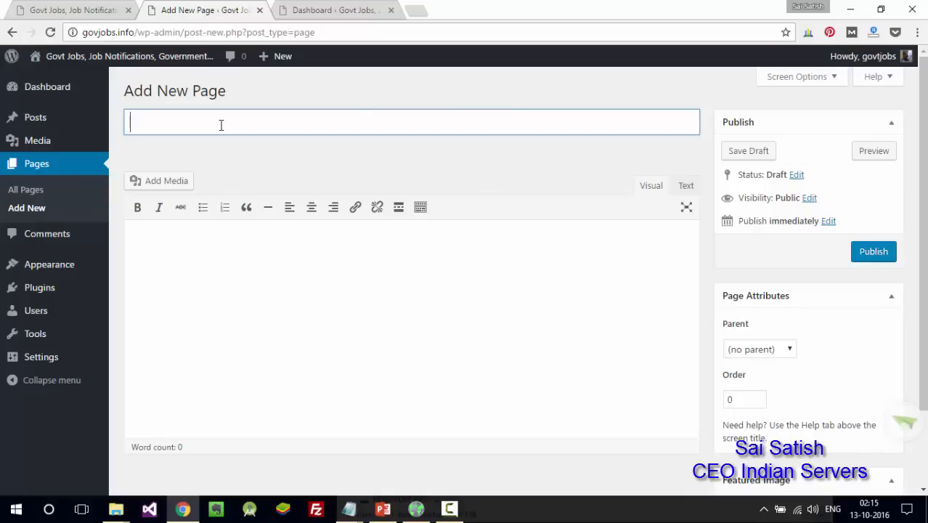
key(alt+Tab)
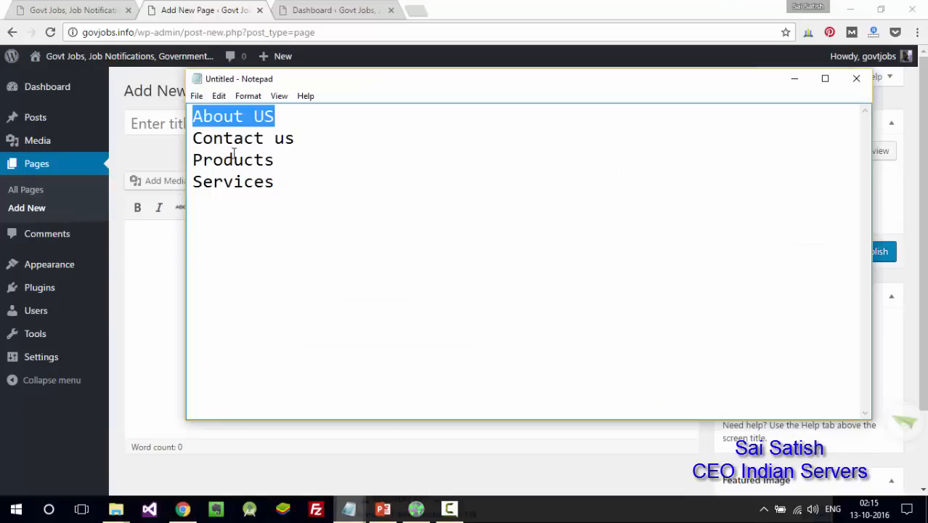
double_click(234, 159)
key(ctrl+c)
key(alt+Tab)
key(ctrl+v)
click(288, 329)
key(ctrl+v)
- Add 'School Management Software' as the first product line below Products
key(Return)
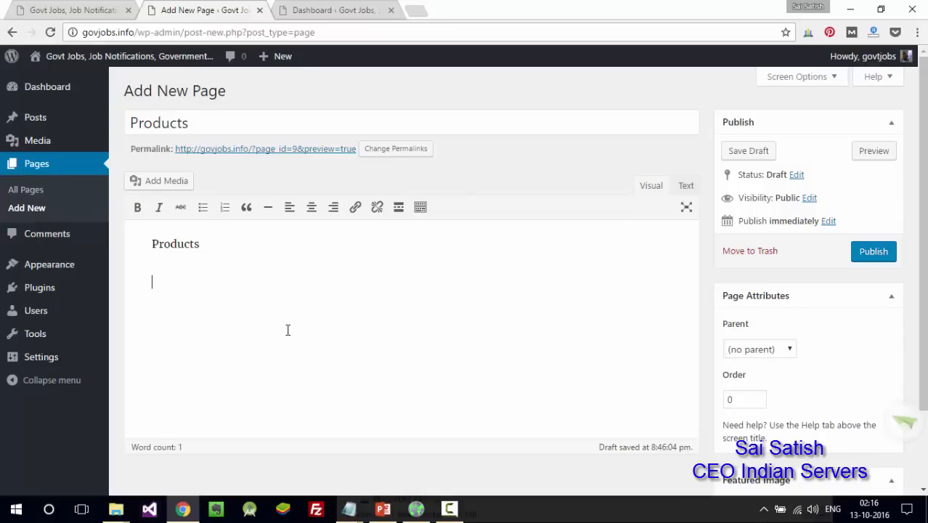
text(School Ma)
text(nagemetn So)
key(BackSpace)
key(BackSpace)
key(BackSpace)
key(BackSpace)
key(BackSpace)
text(net)
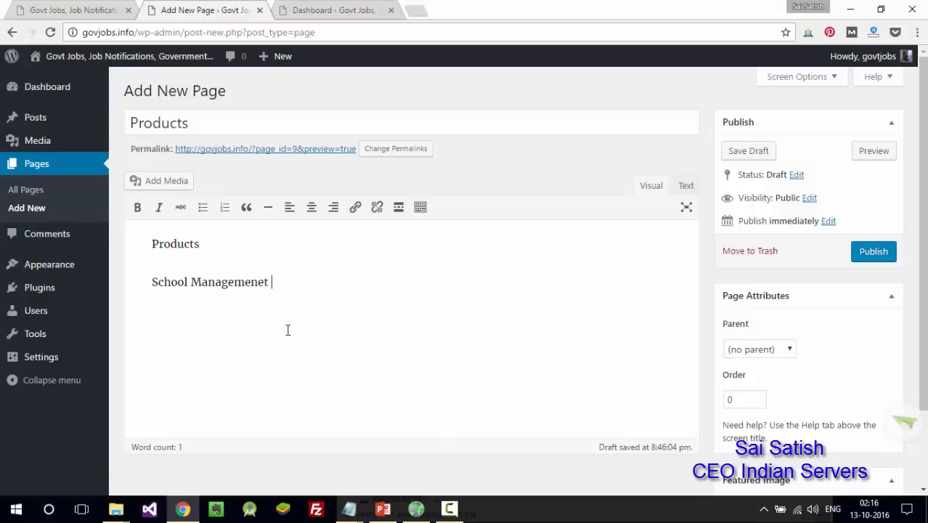
key(BackSpace)
key(BackSpace)
key(BackSpace)
text(t Software)
- Add 'College SMS Software' and 'Bulk SMS Software', then publish the Products page
key(Return)
text(College SMS Software)
key(Return)
text(Bulk SMS )
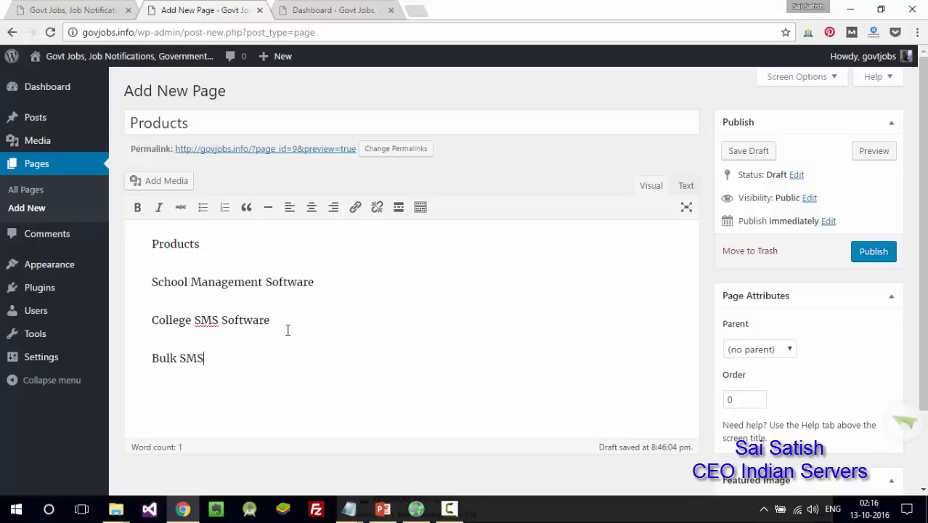
text(Software)
key(Return)
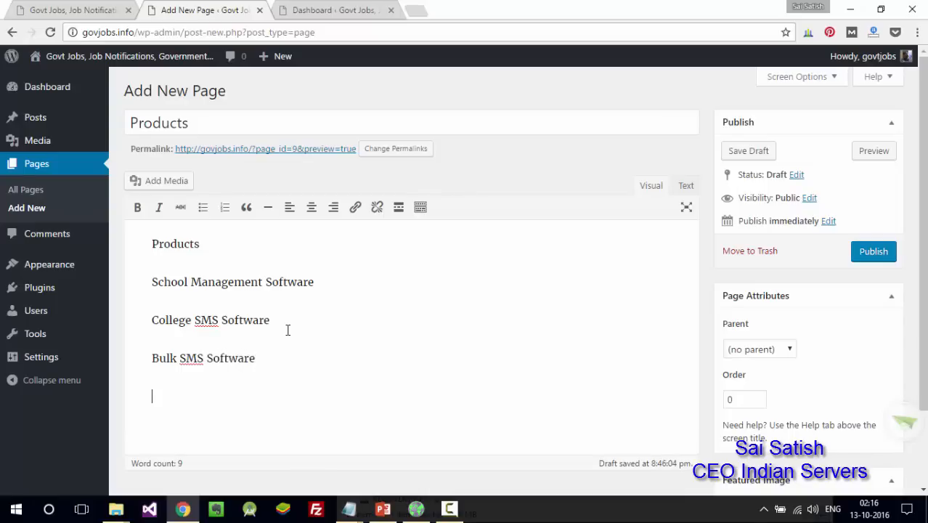
click(871, 257)
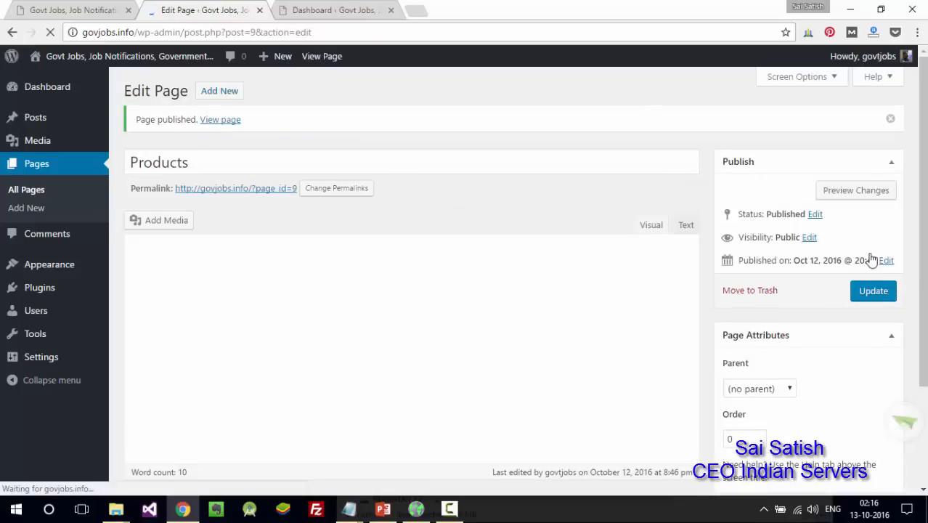
click(233, 91)
- Title the new page 'Serivices' and begin its list with Web design and Software development
text(Ser)
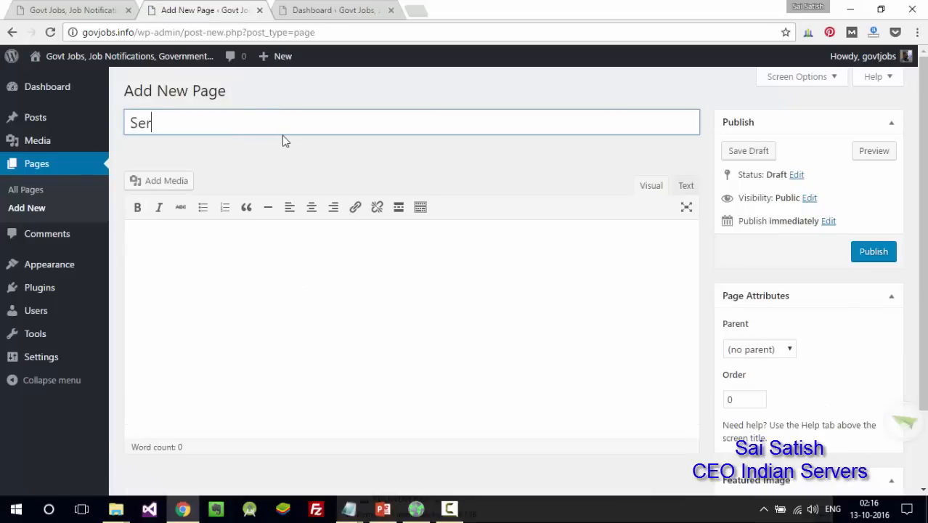
text(ivices)
click(355, 297)
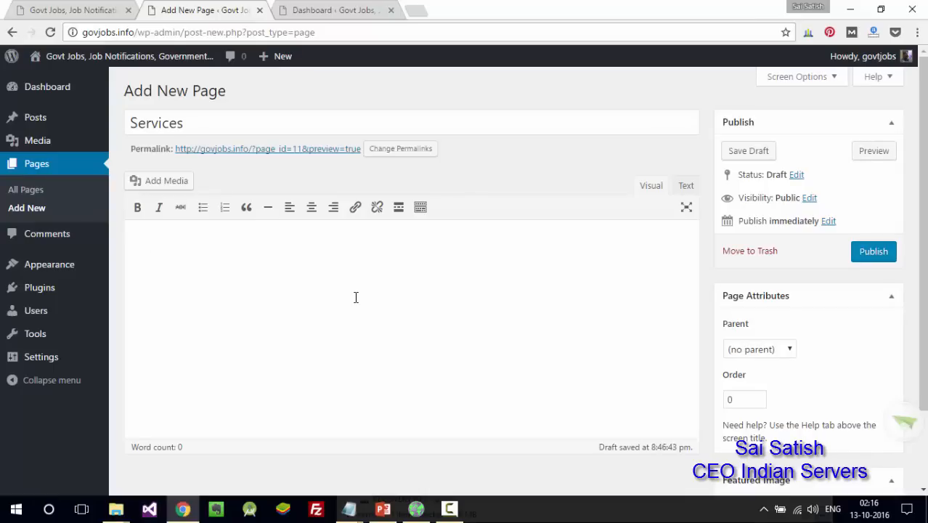
text(Web design)
key(Return)
text(Tr)
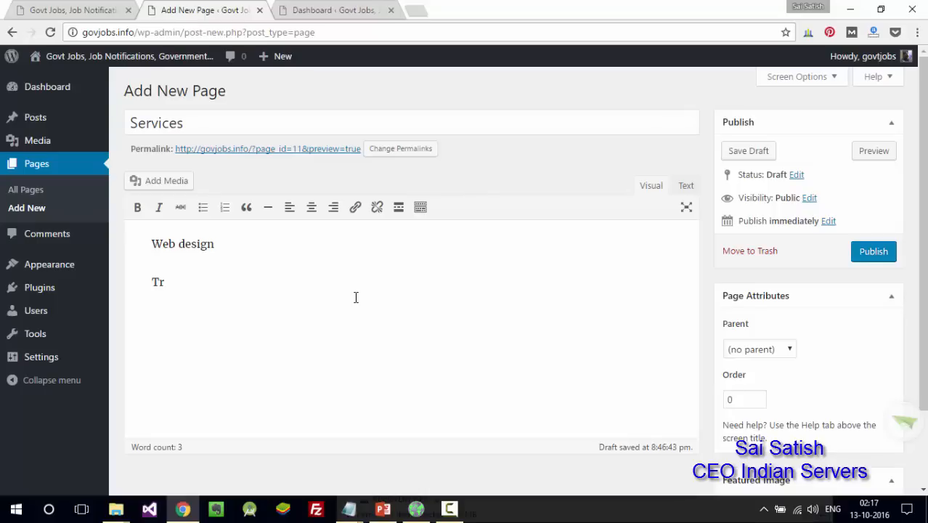
key(BackSpace)
key(BackSpace)
text(Software development)
- Add Mobile Apps and Game development, publish the page, and return to the Dashboard tab
key(Return)
text(Mobile Apps)
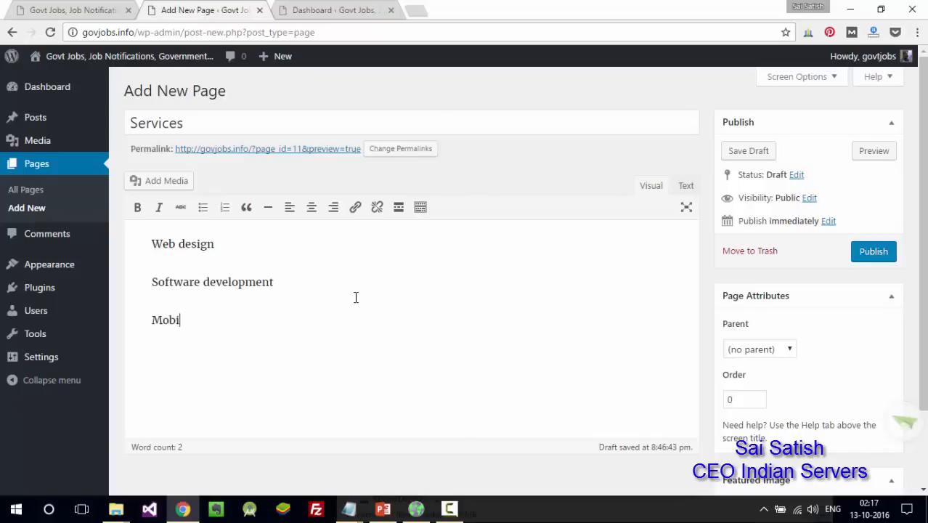
key(Return)
text(Gamin)
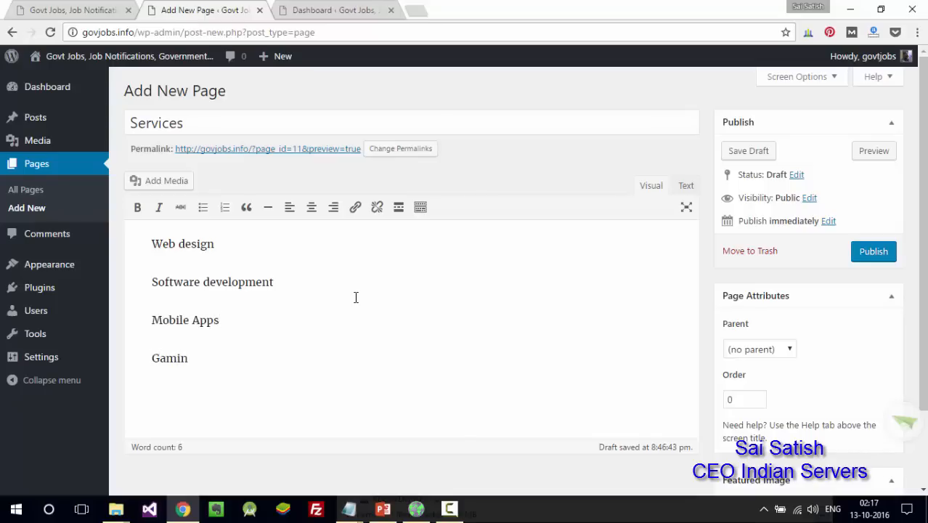
key(BackSpace)
key(BackSpace)
text(e development)
key(Return)
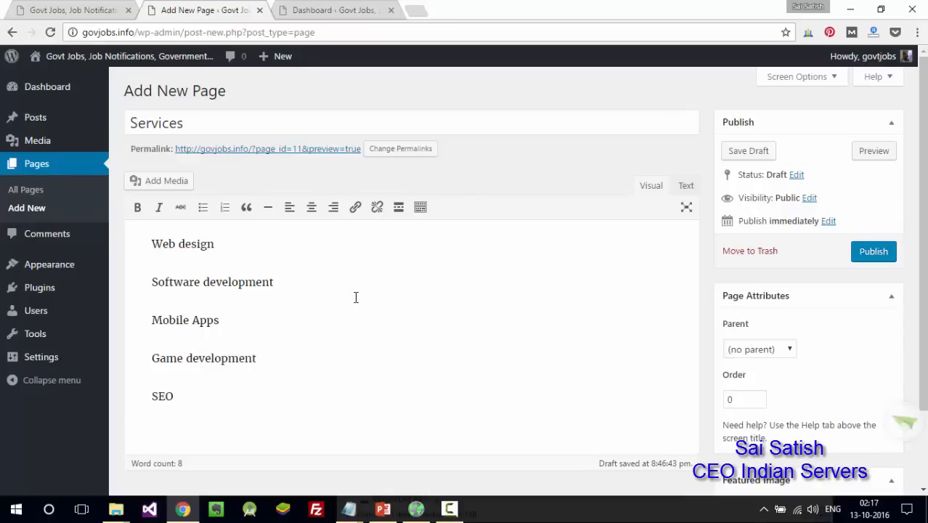
click(889, 252)
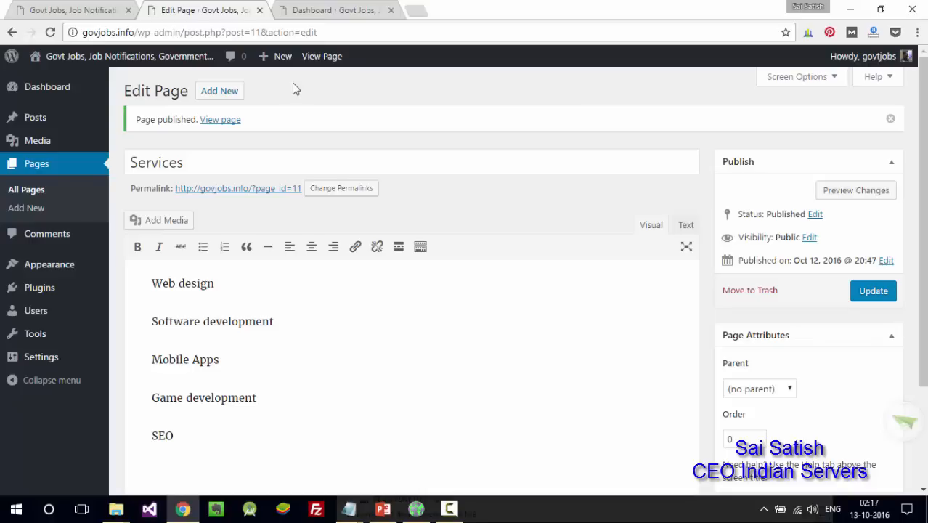
click(318, 10)
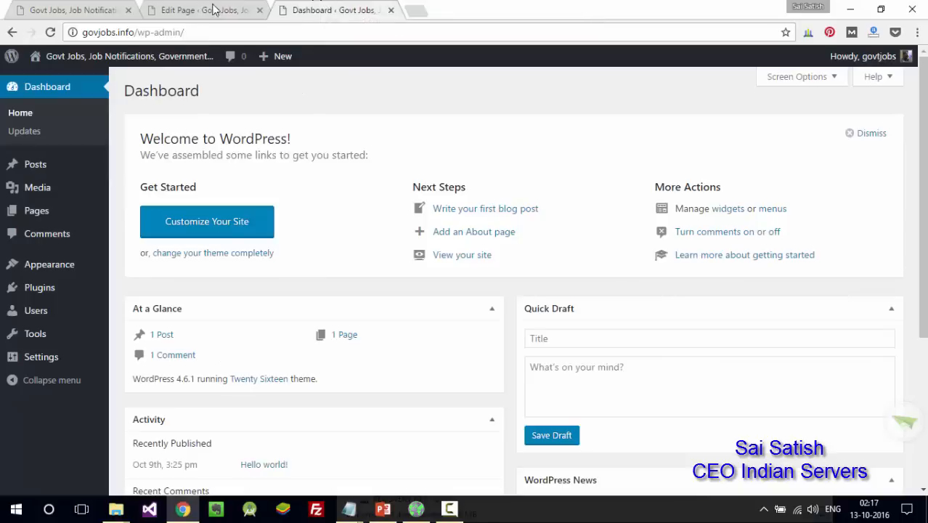
- Reload and scroll the govjobs.info front page, then return to the Services page editor
click(48, 10)
click(50, 33)
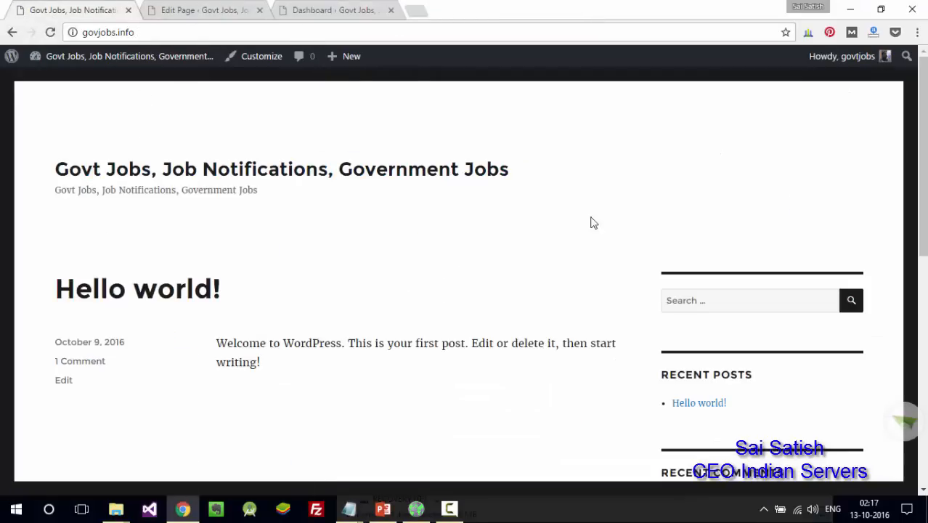
drag(924, 142, 923, 105)
drag(923, 81, 922, 60)
click(198, 9)
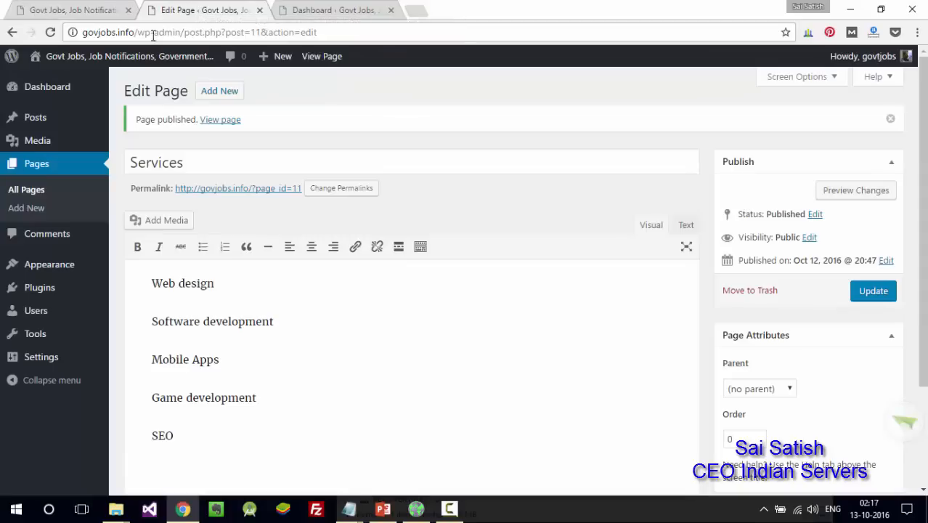
mouse_move(70, 274)
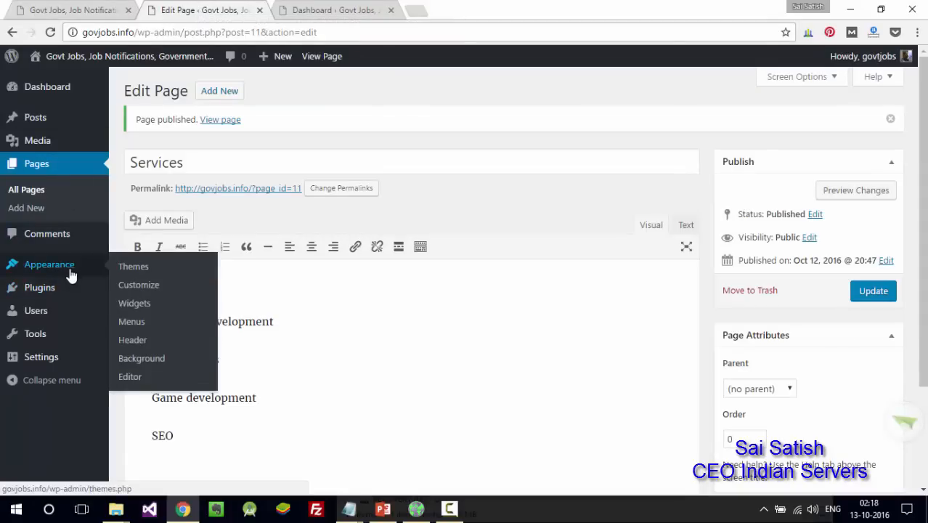
- Create a new menu named 'mainmenu' under Appearance > Menus
click(133, 317)
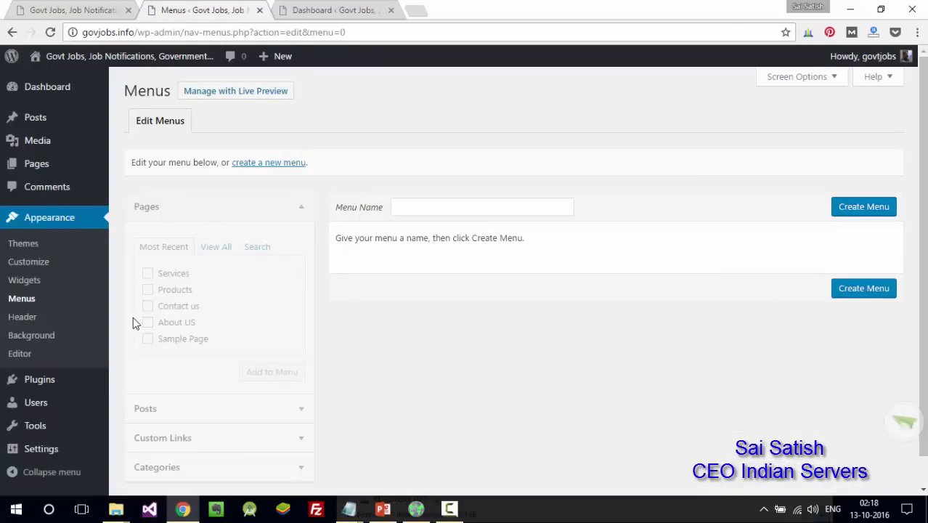
scroll(133, 317, down, 1)
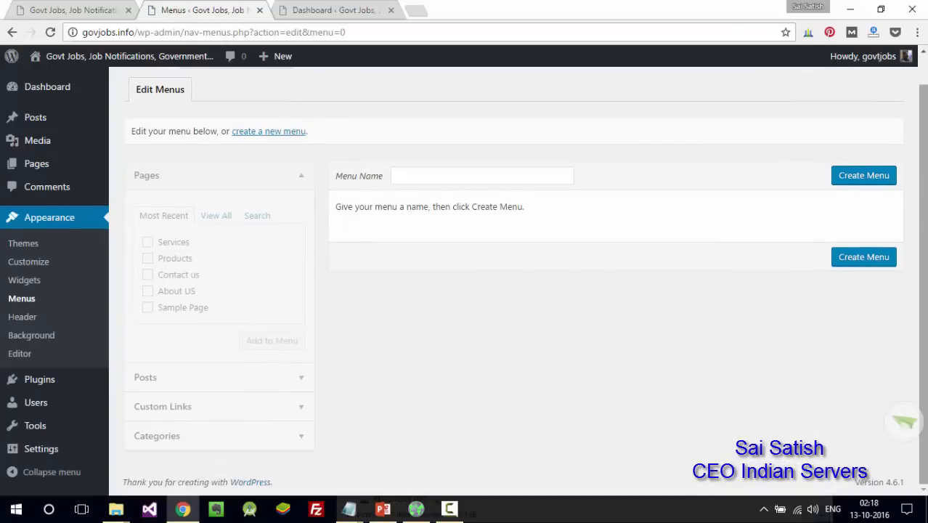
click(532, 175)
text(mai)
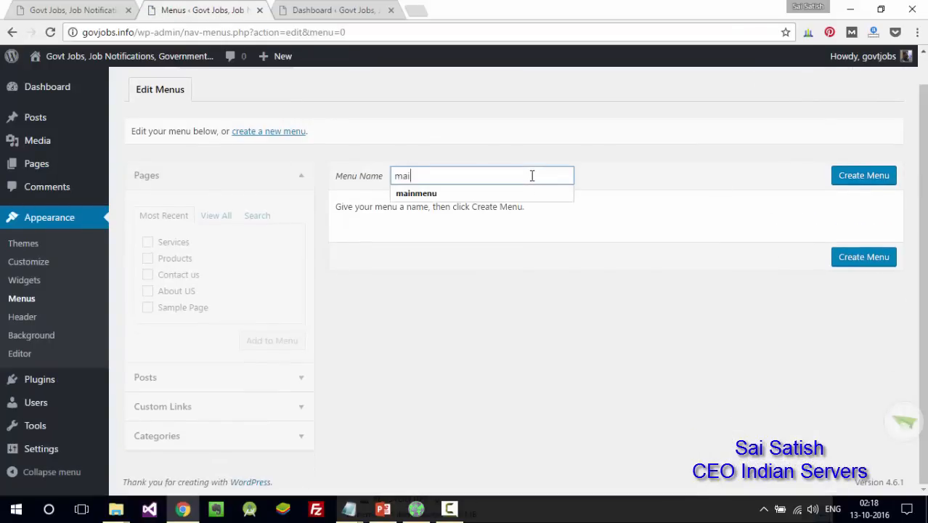
text(n)
key(Down)
key(Return)
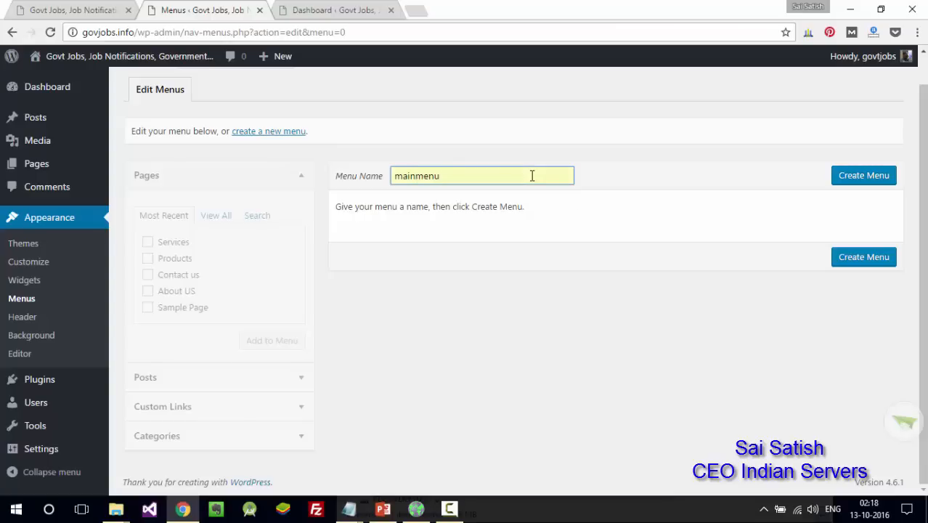
click(884, 174)
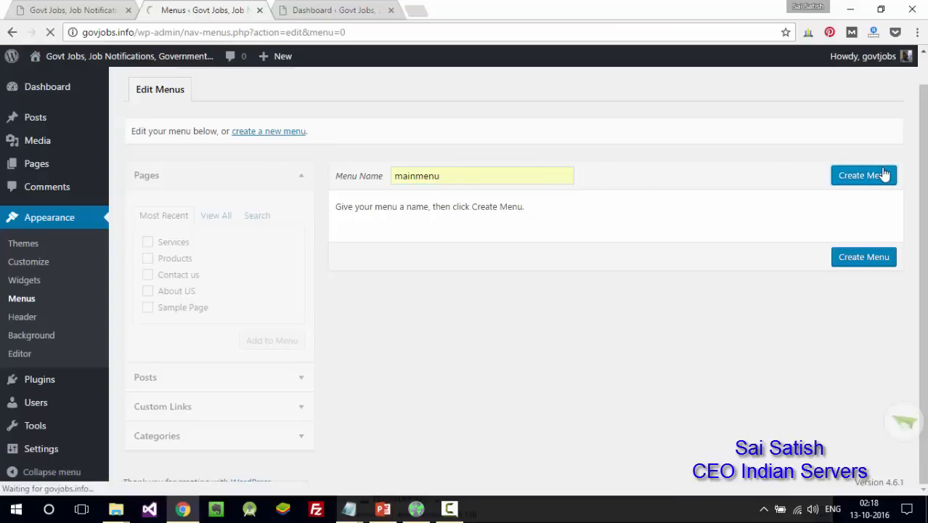
- Add Services, Products, Contact us and About US, assign Primary Menu, and save the menu
scroll(896, 172, down, 1)
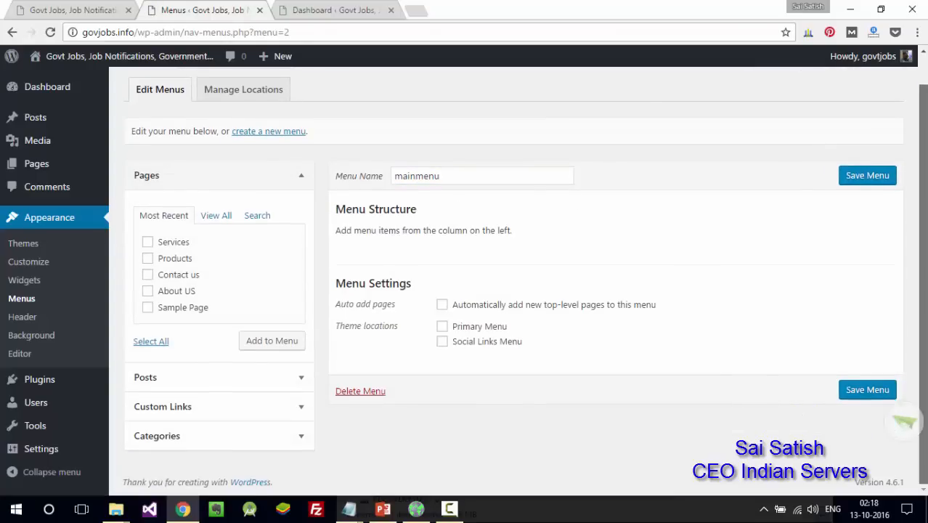
click(147, 242)
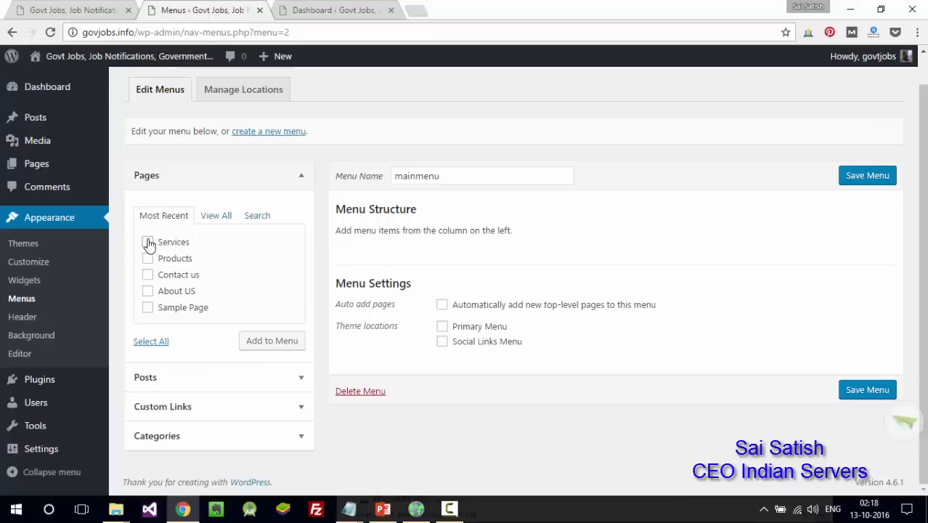
click(147, 257)
click(147, 274)
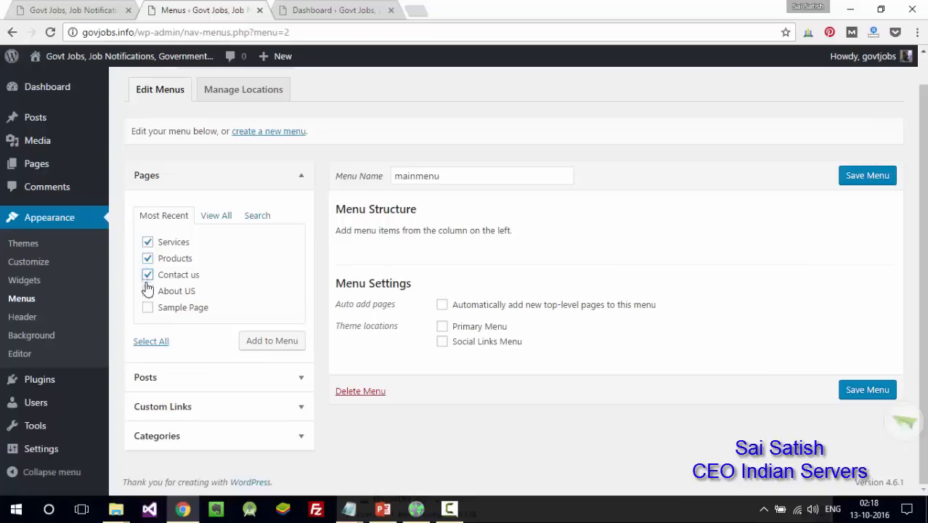
click(147, 291)
click(294, 348)
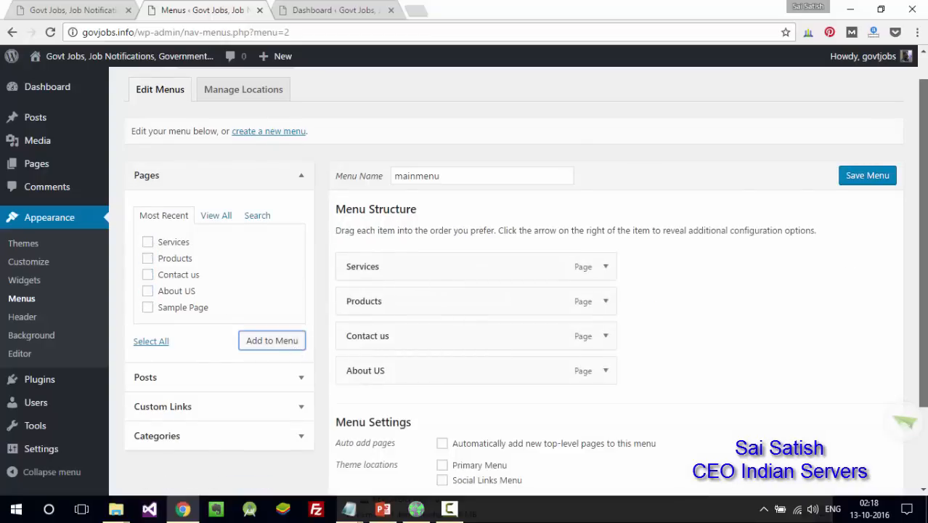
scroll(922, 254, down, 1)
click(442, 372)
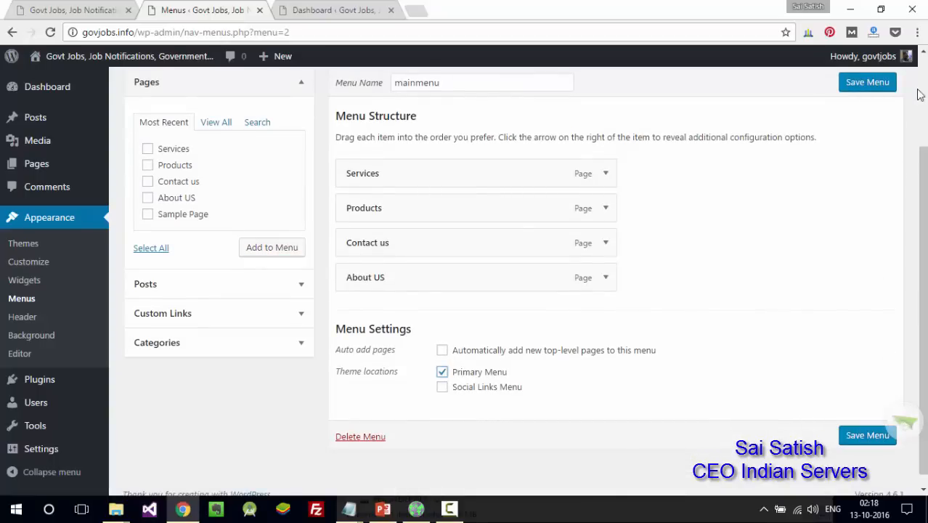
click(879, 86)
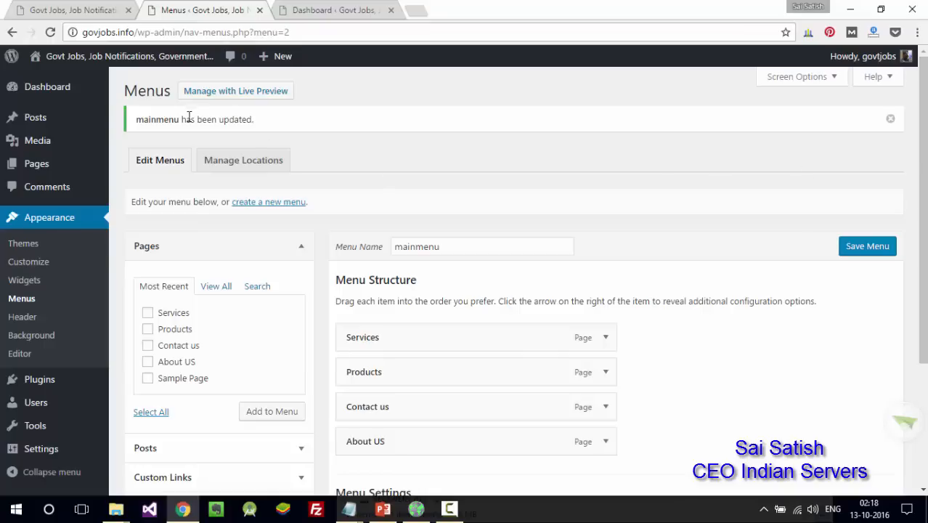
drag(182, 120, 254, 120)
- Reload the live site, open About US and Products from its new menu, then return to the Dashboard
click(68, 10)
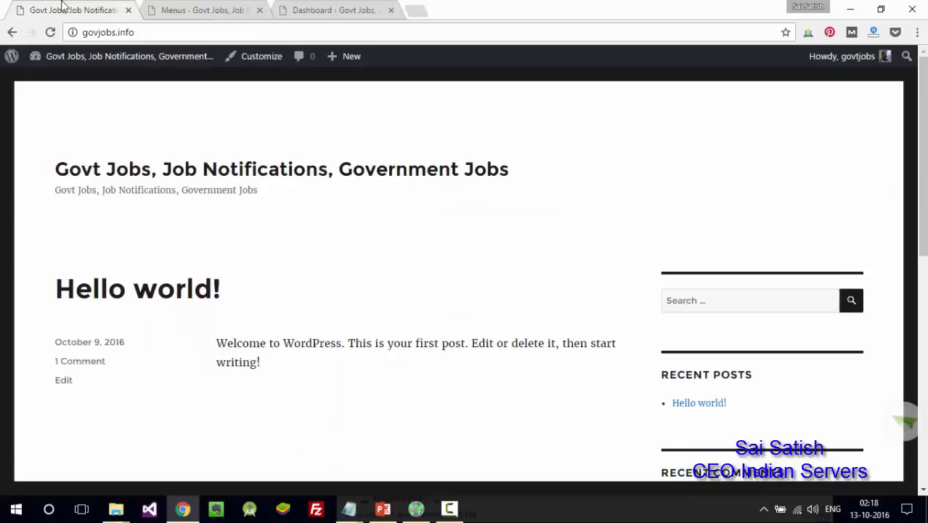
click(50, 33)
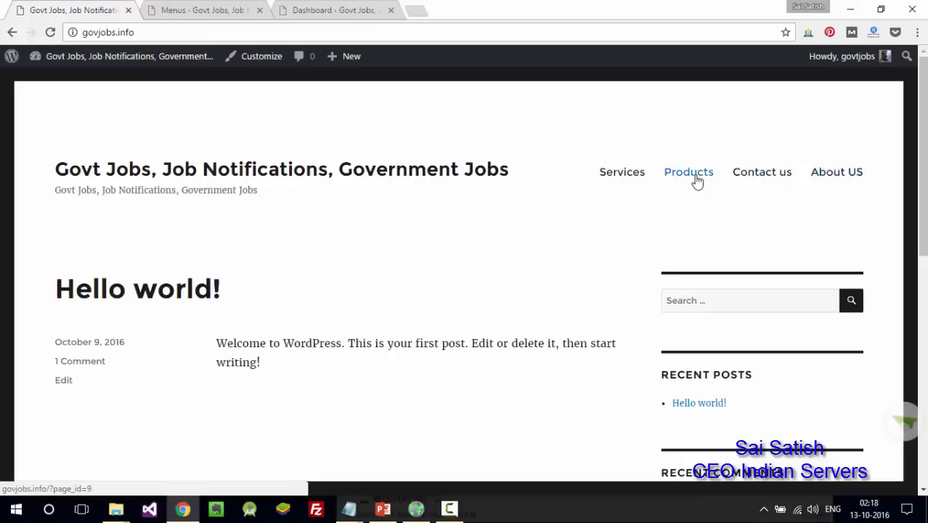
click(839, 174)
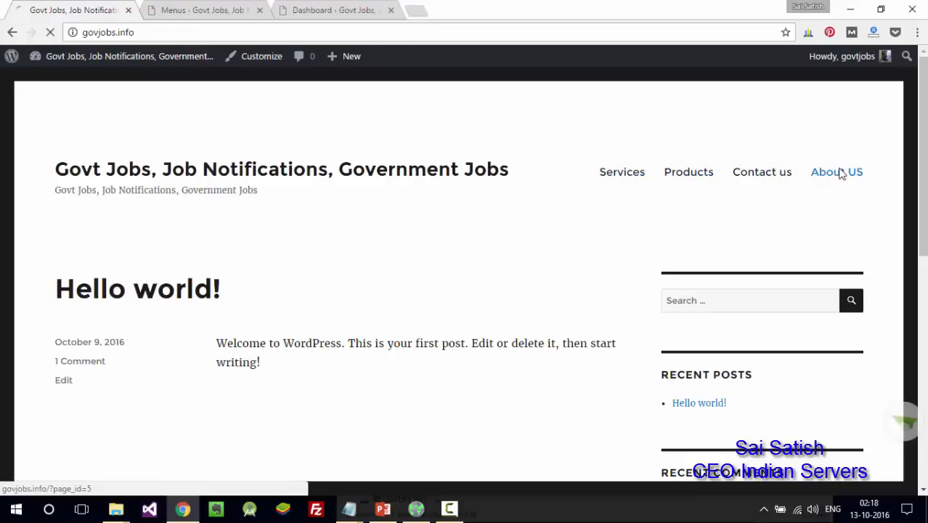
drag(135, 33, 210, 37)
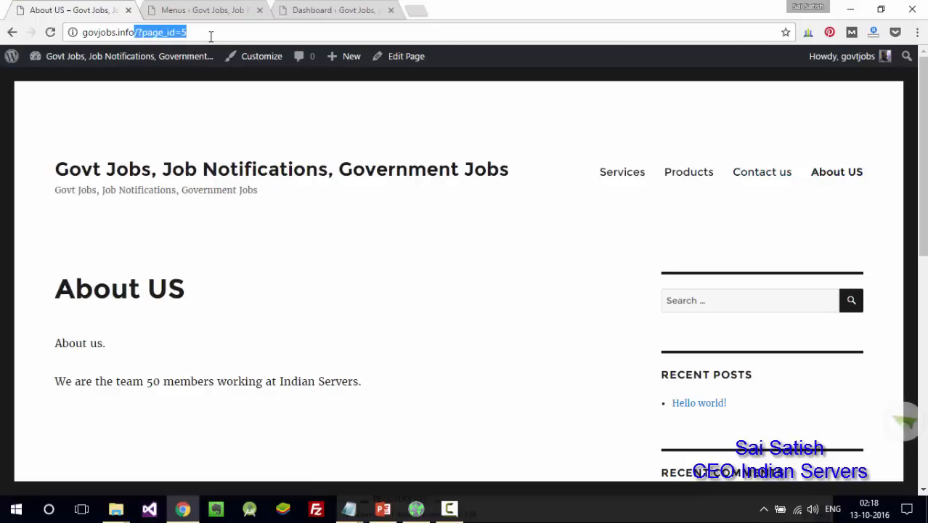
click(690, 174)
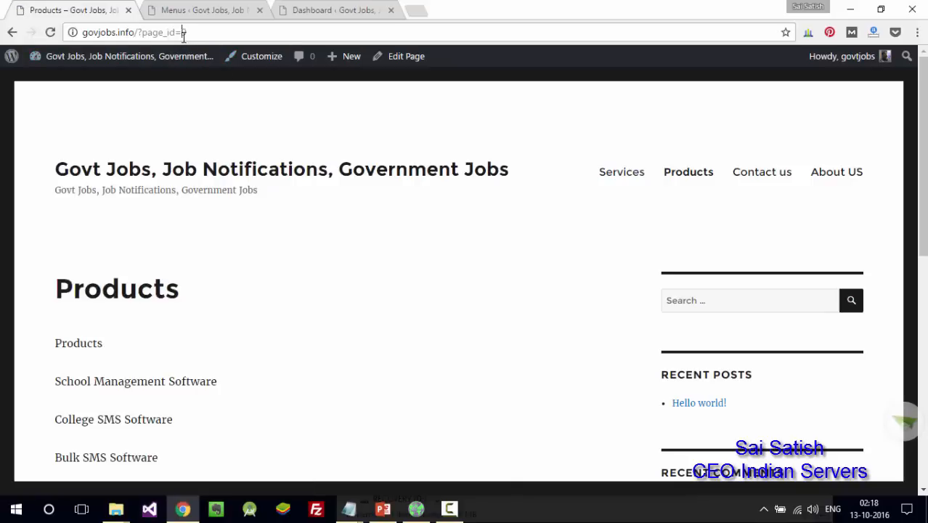
click(318, 17)
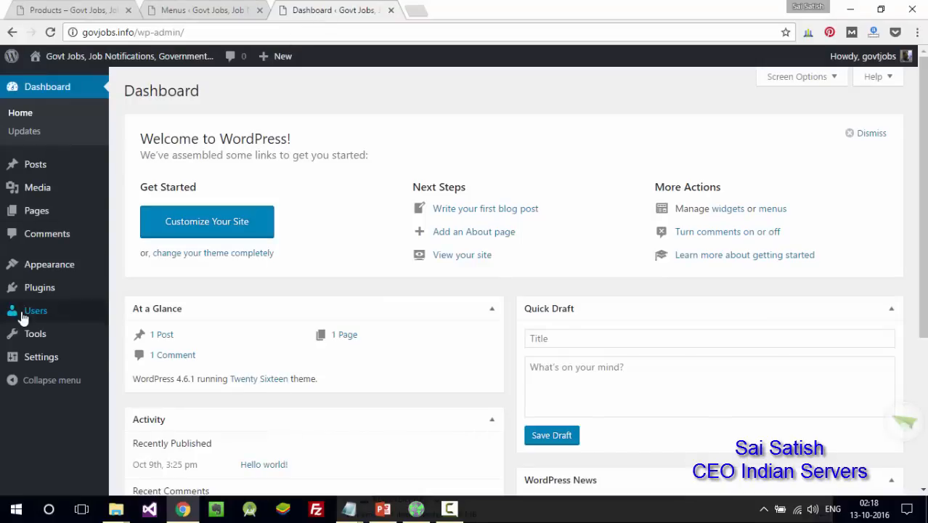
mouse_move(50, 359)
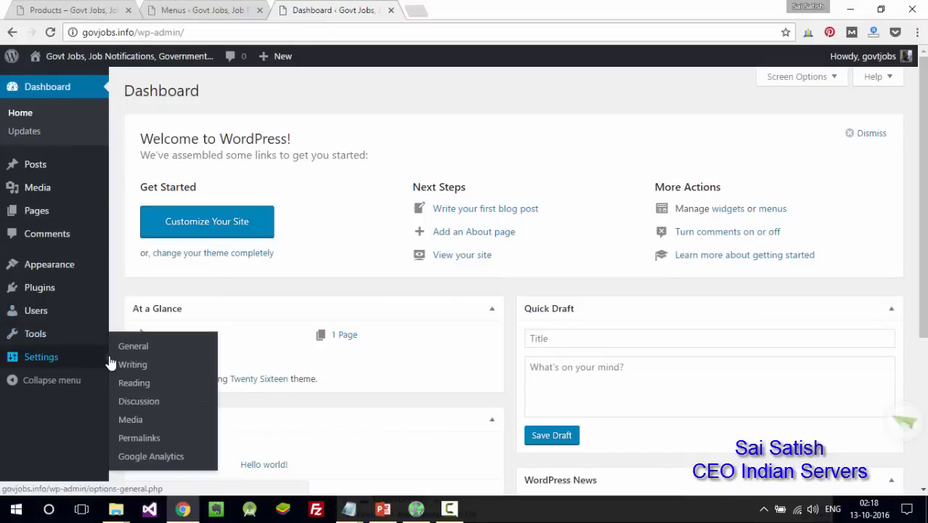
- Switch permalinks to Post name (/%postname%/) and save the change
click(151, 438)
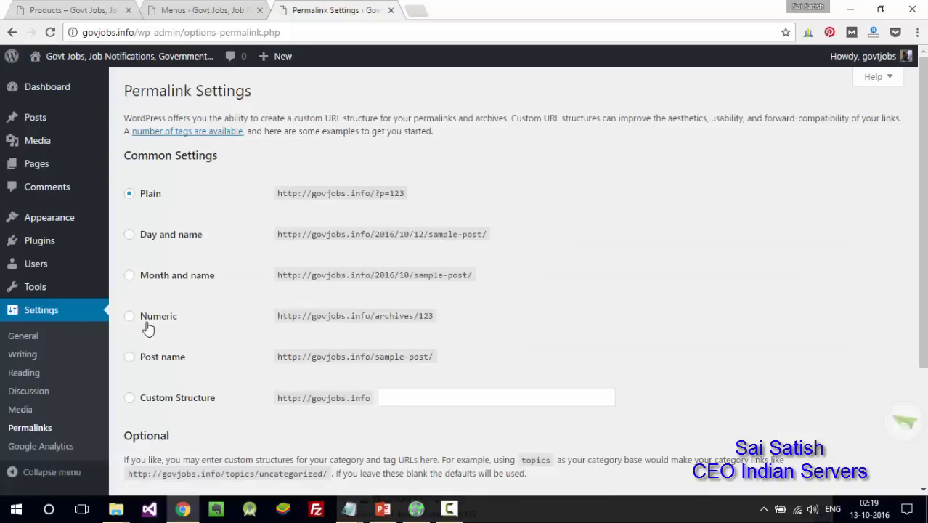
click(153, 357)
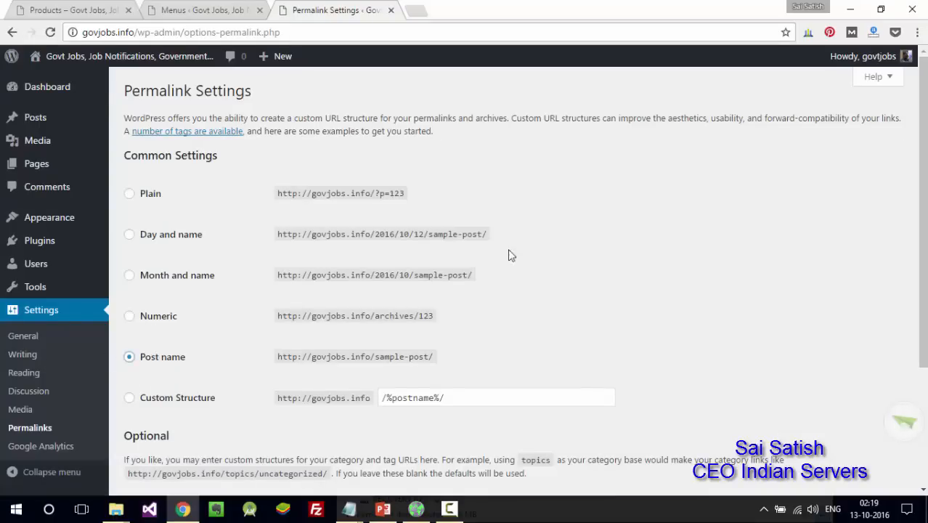
scroll(547, 367, down, 2)
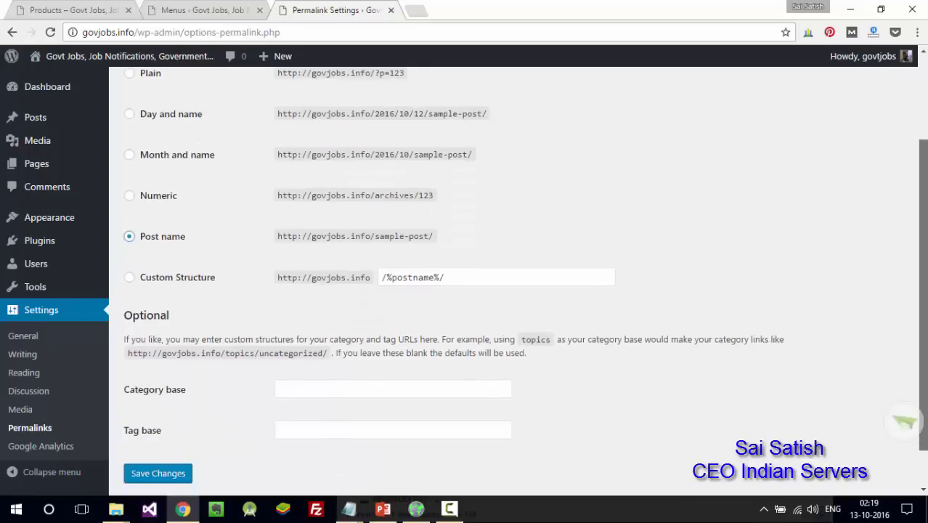
click(184, 440)
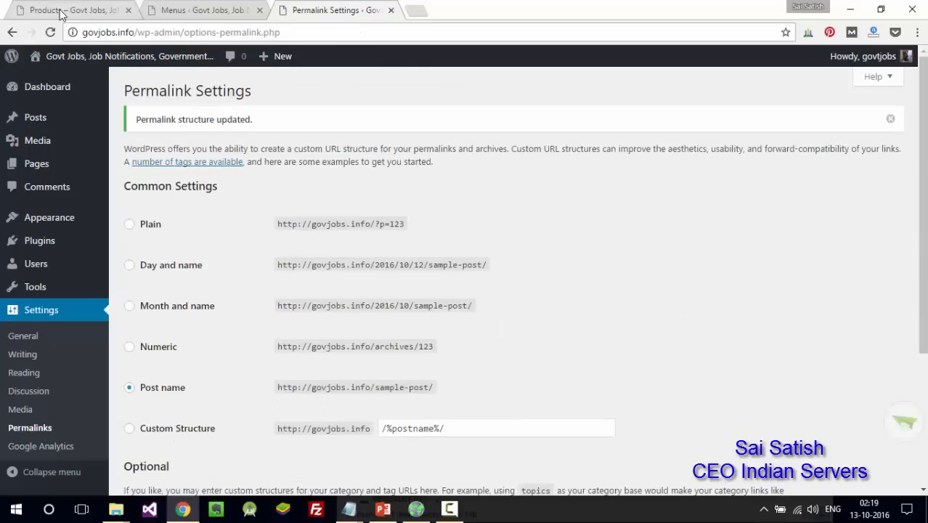
click(38, 10)
- Reload Products and open Services at its new /services/ address, then go back to Permalink Settings
click(51, 33)
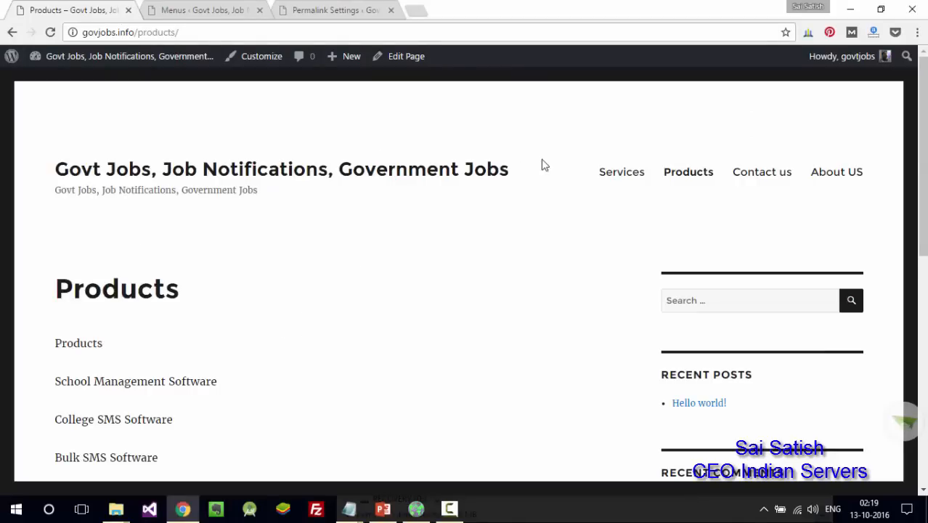
mouse_move(923, 177)
mouse_down()
mouse_move(924, 349)
mouse_move(924, 163)
mouse_up()
click(617, 178)
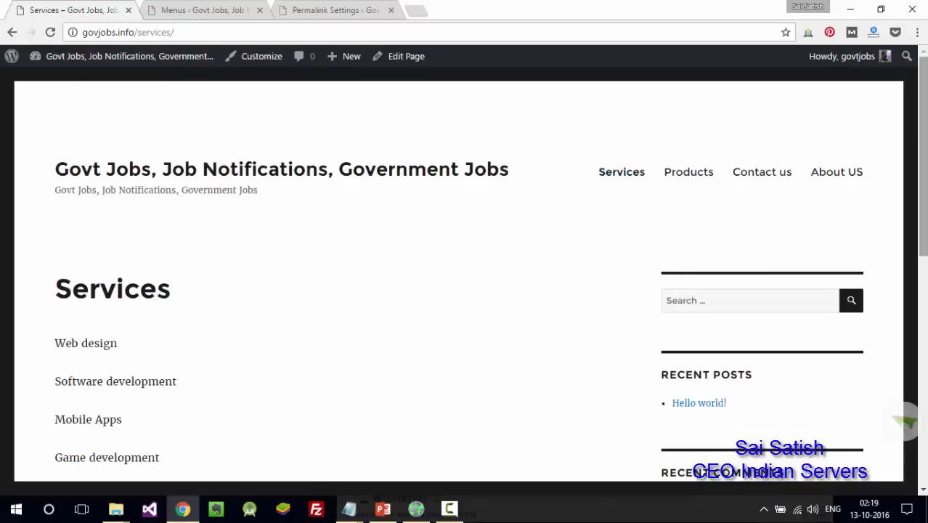
mouse_move(924, 174)
mouse_down()
mouse_move(924, 310)
mouse_move(923, 169)
mouse_up()
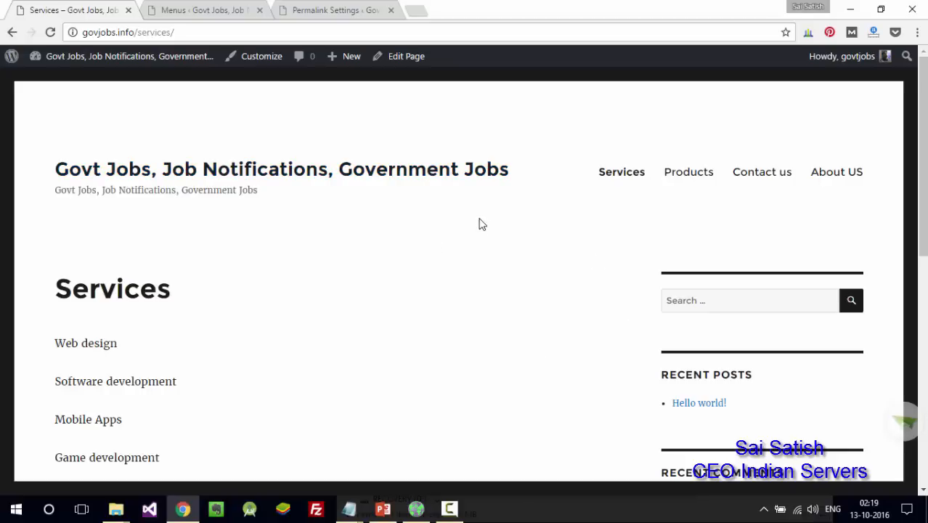
click(341, 8)
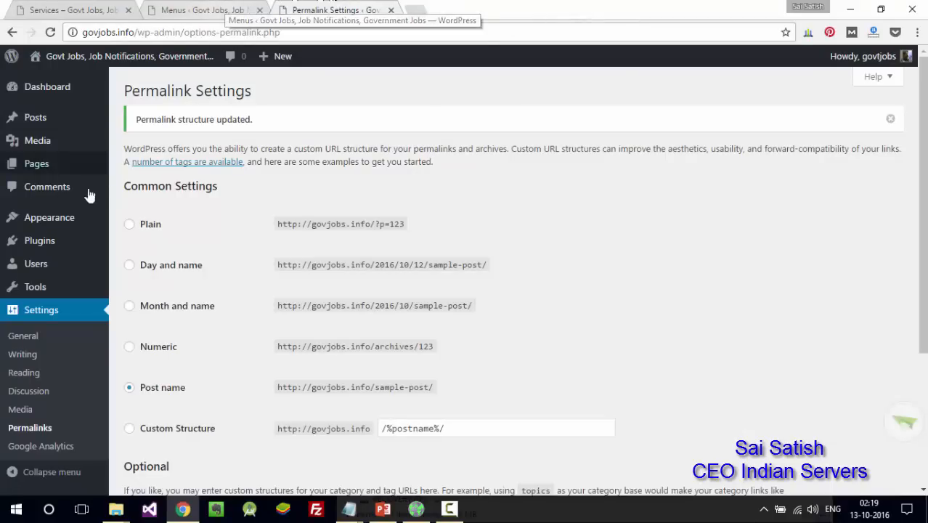
- Open Add Themes and show the Popular themes list
mouse_move(74, 219)
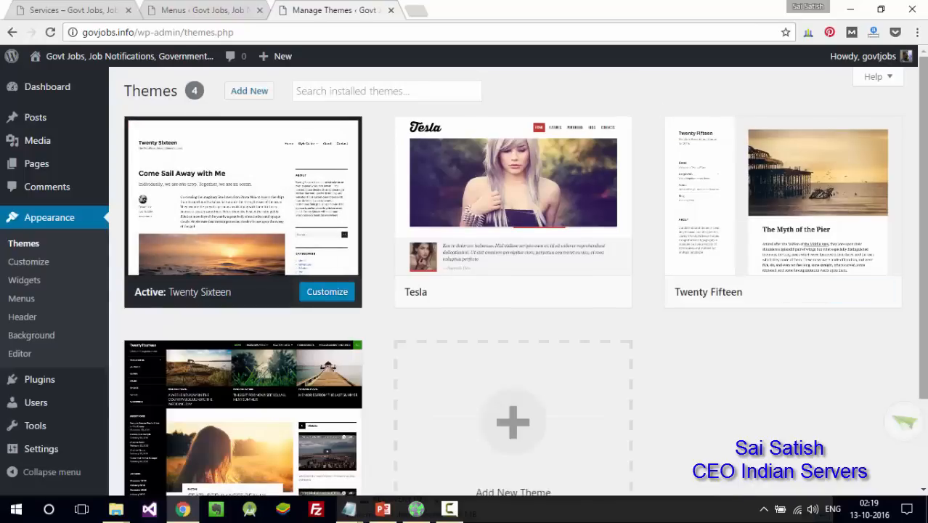
click(266, 103)
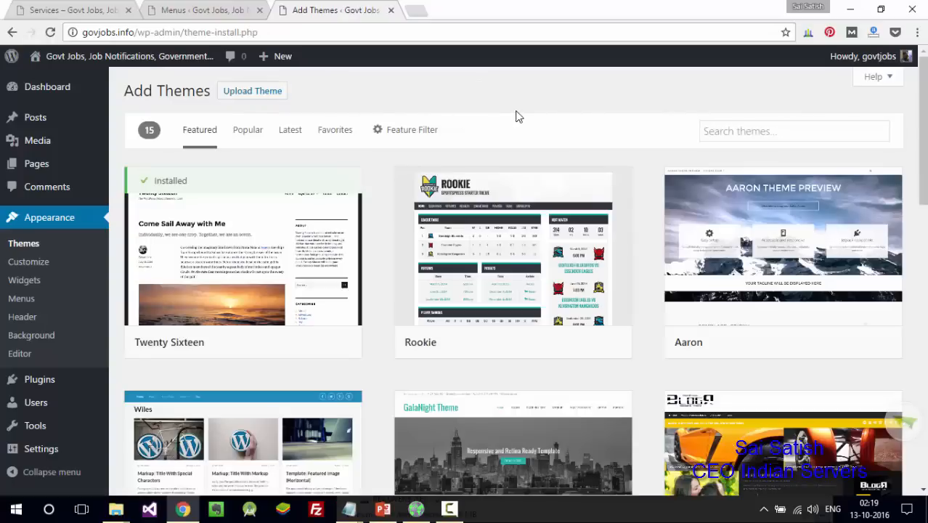
scroll(723, 93, down, 3)
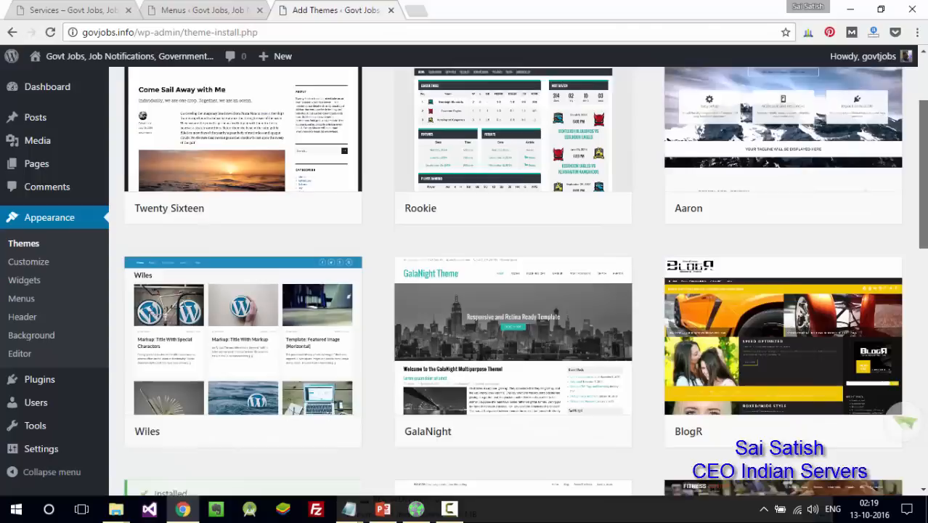
scroll(905, 421, down, 3)
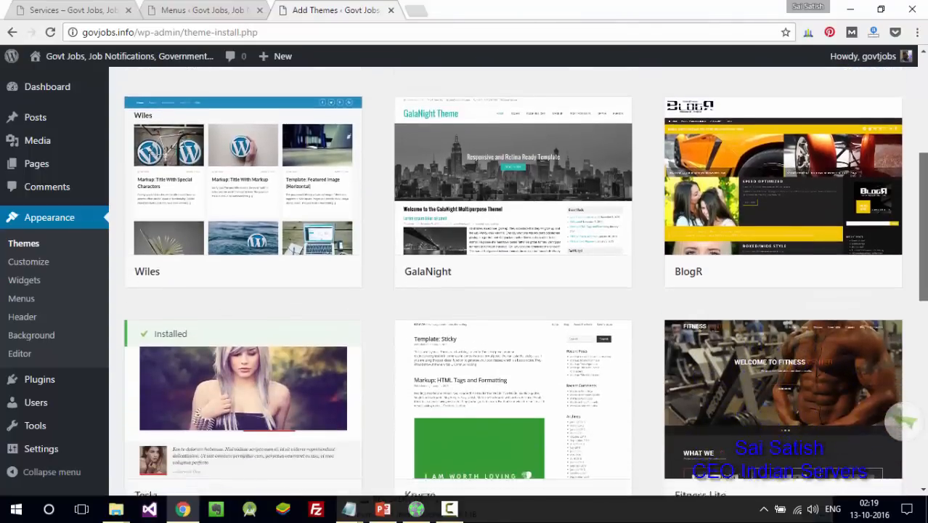
scroll(905, 421, down, 3)
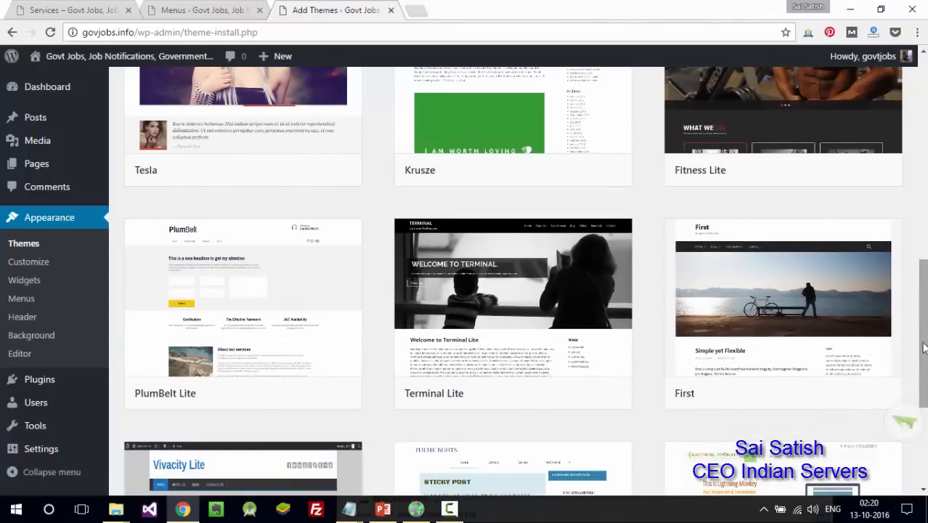
scroll(925, 329, down, 3)
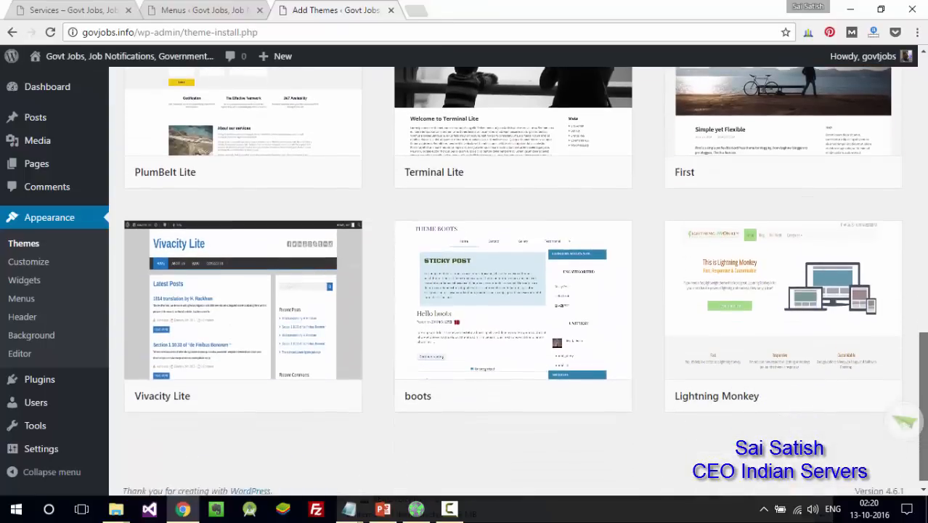
scroll(903, 421, up, 10)
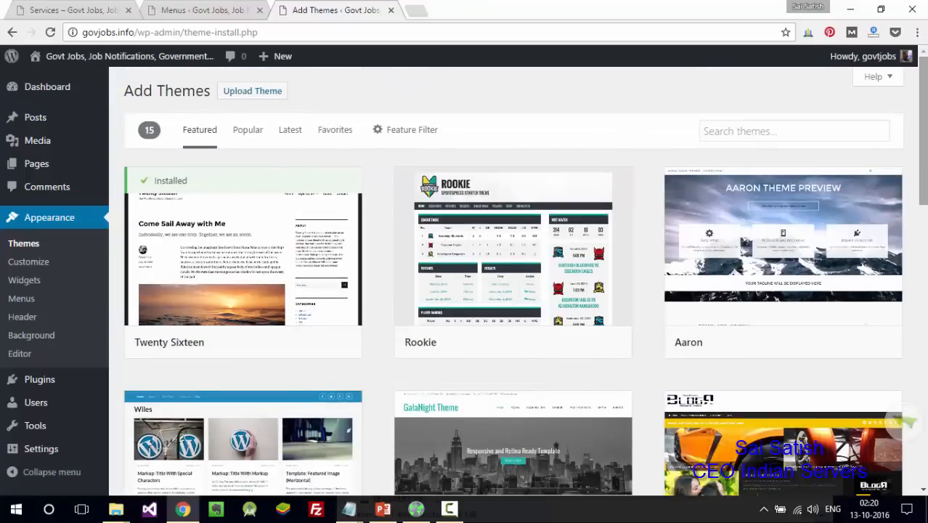
click(259, 133)
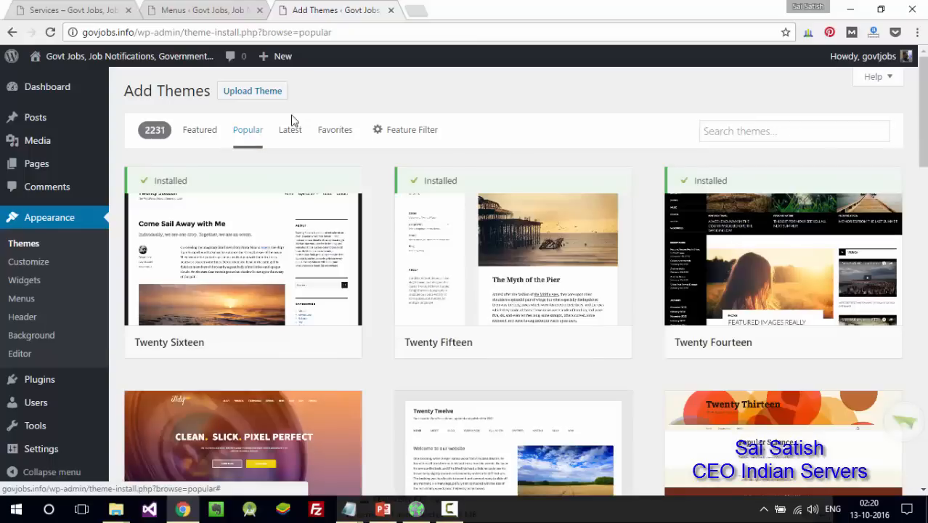
- Find Vantage among the popular themes, install it and activate it
scroll(904, 421, down, 7)
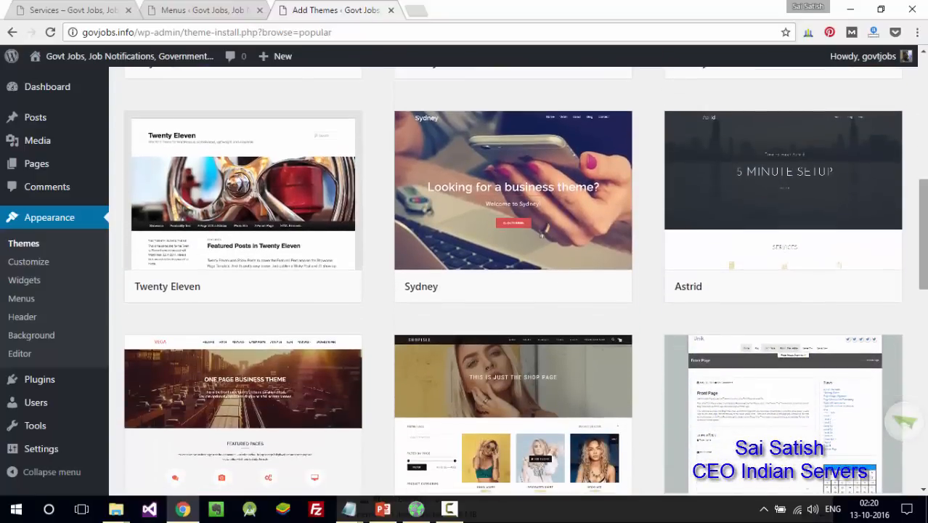
scroll(904, 421, down, 7)
scroll(904, 421, down, 7)
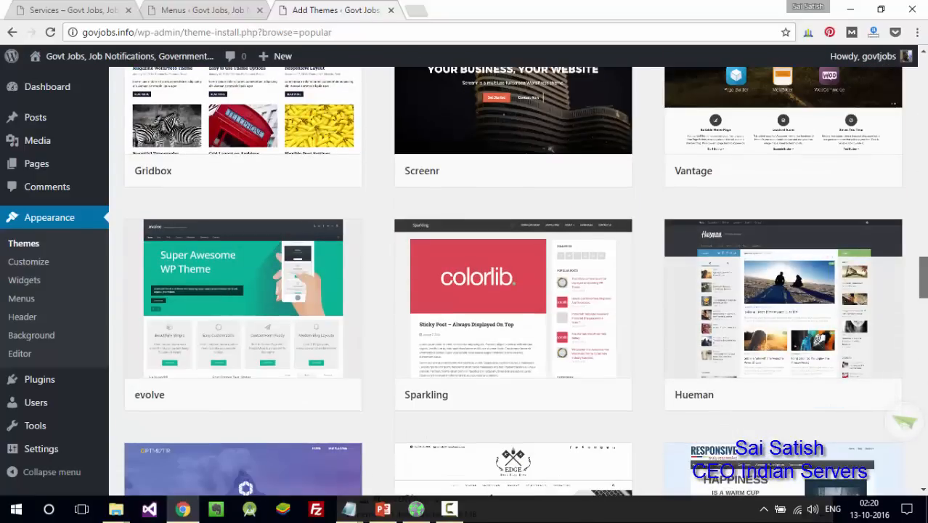
scroll(904, 421, down, 7)
scroll(904, 421, down, 6)
scroll(904, 421, down, 15)
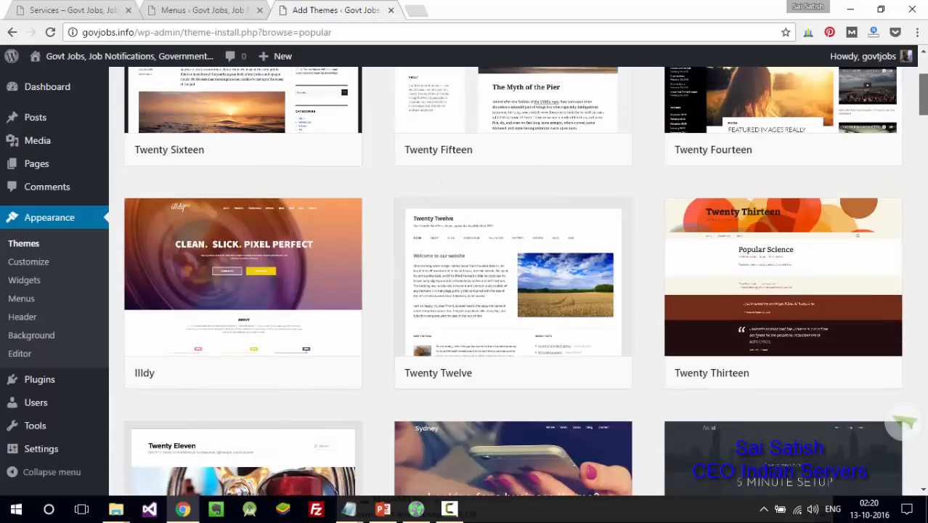
drag(923, 95, 923, 266)
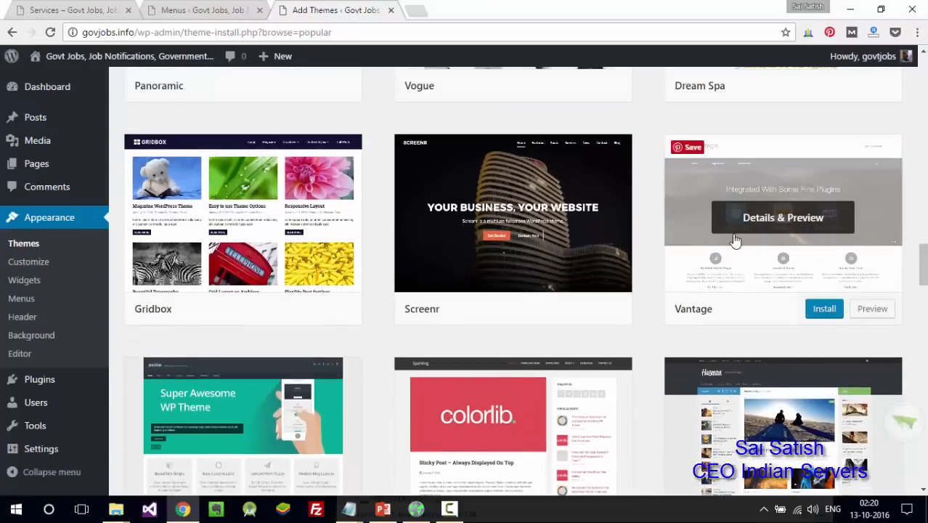
click(830, 312)
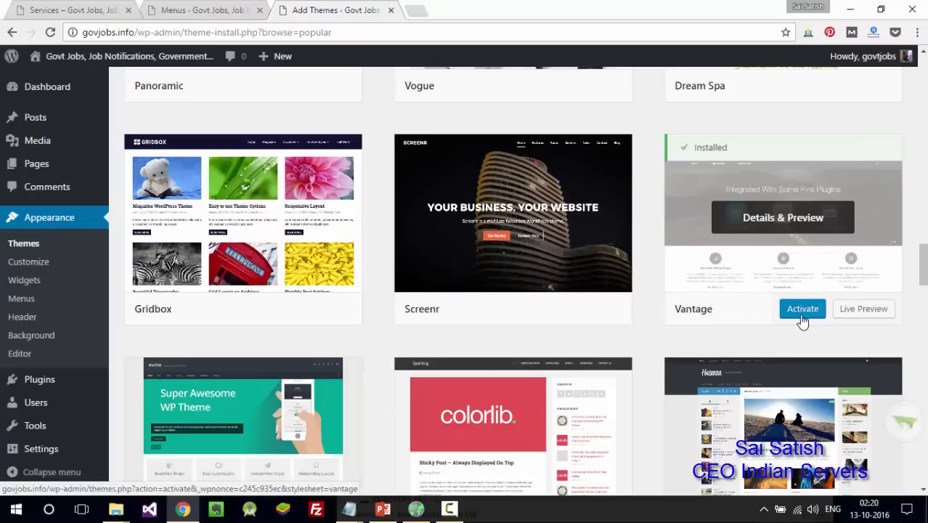
click(802, 310)
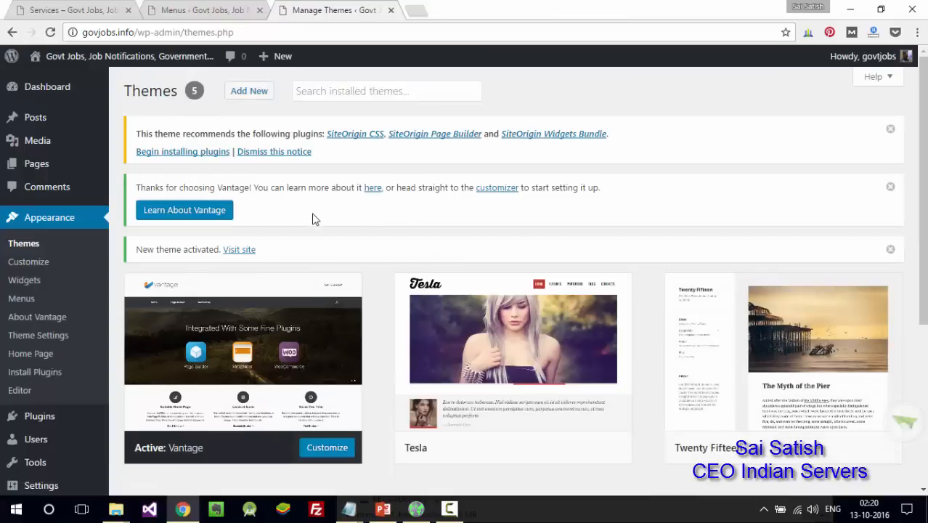
- Bulk-install all three recommended SiteOrigin plugins
click(67, 9)
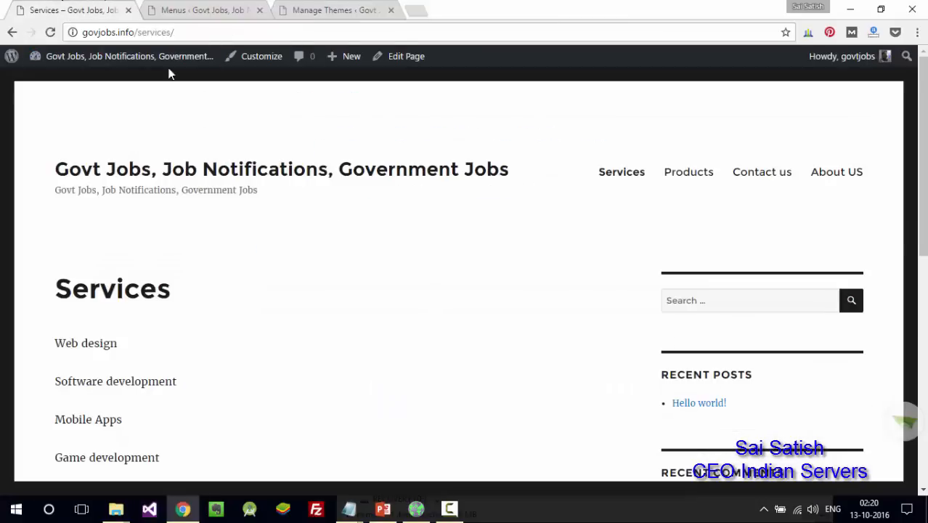
click(359, 8)
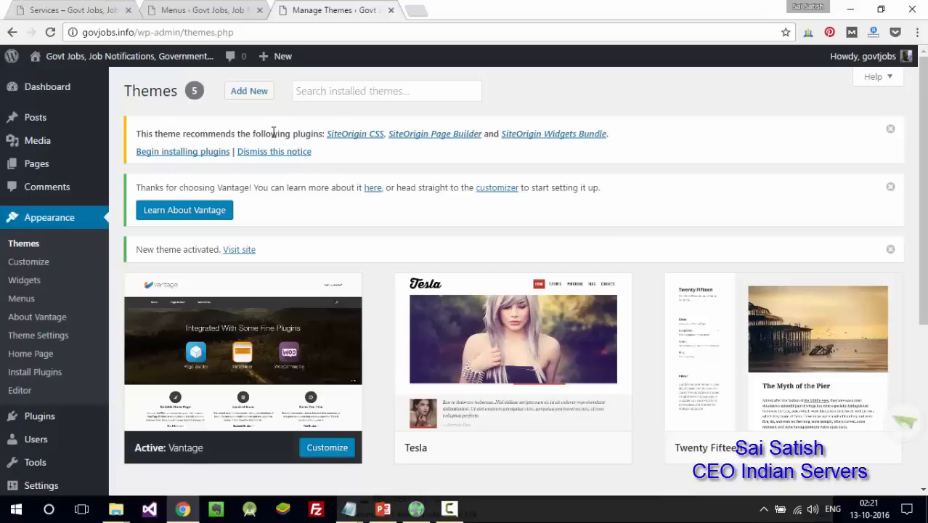
drag(274, 133, 206, 126)
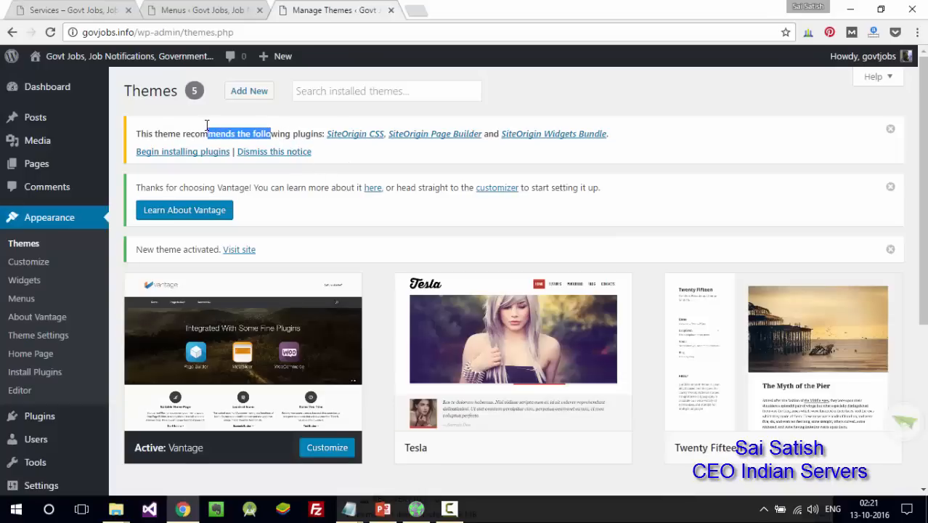
click(182, 156)
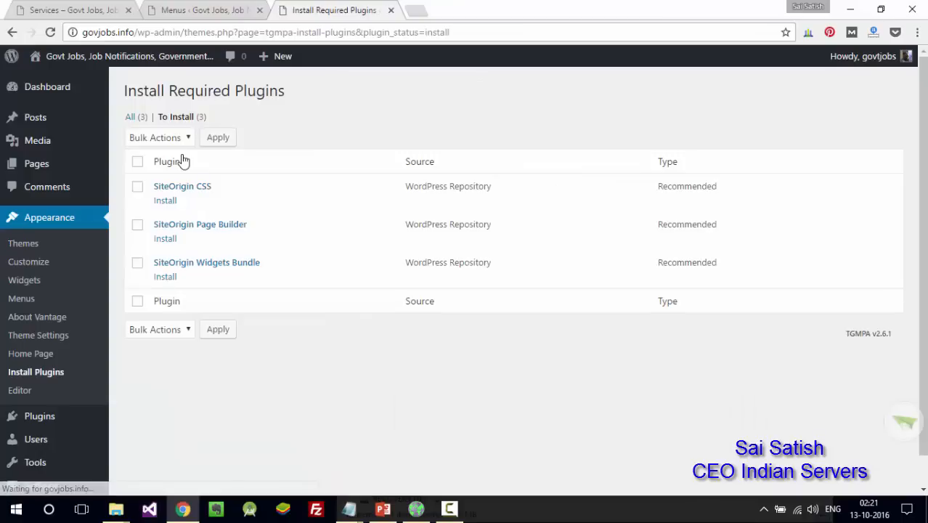
click(137, 162)
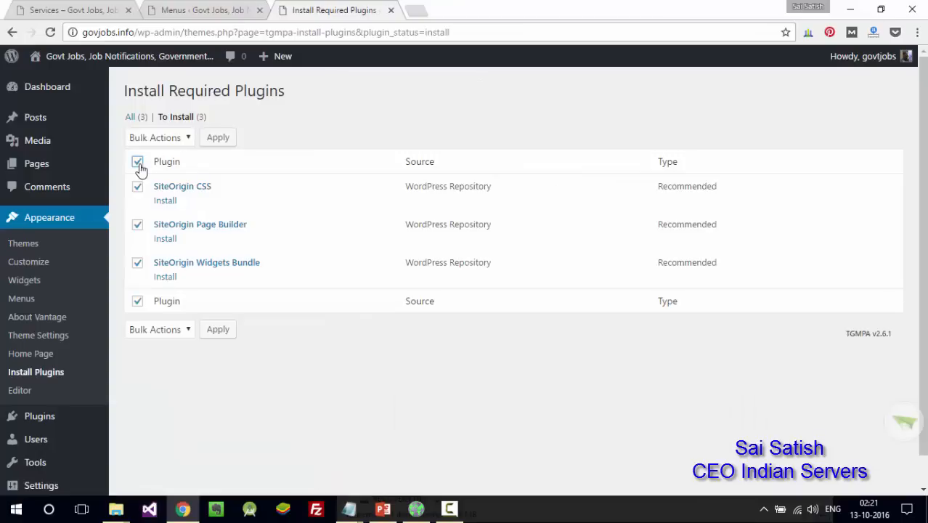
click(190, 137)
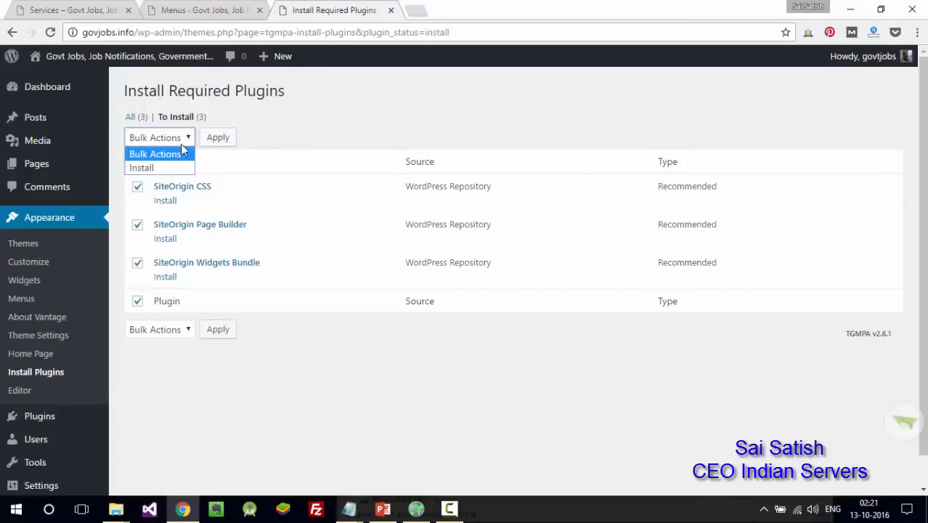
click(169, 169)
click(217, 145)
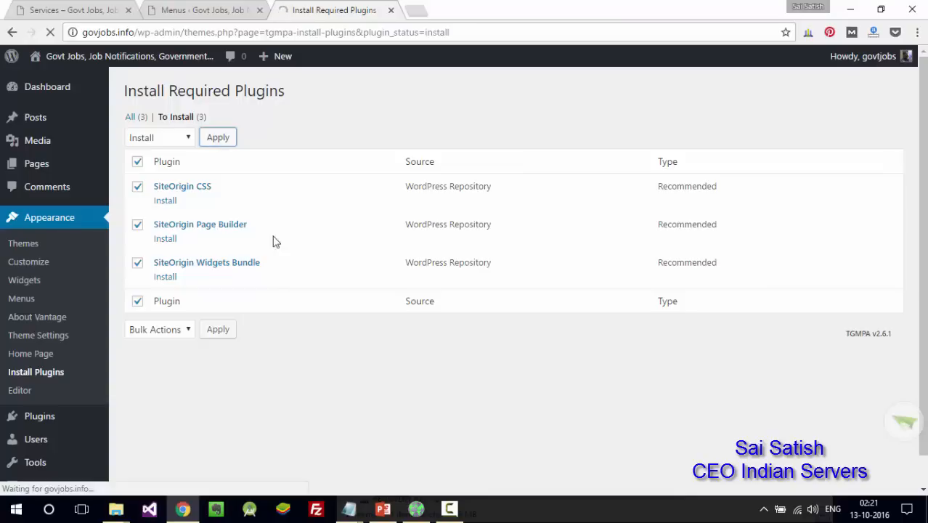
- Reload the live Services page to see it in the Vantage styling
click(109, 9)
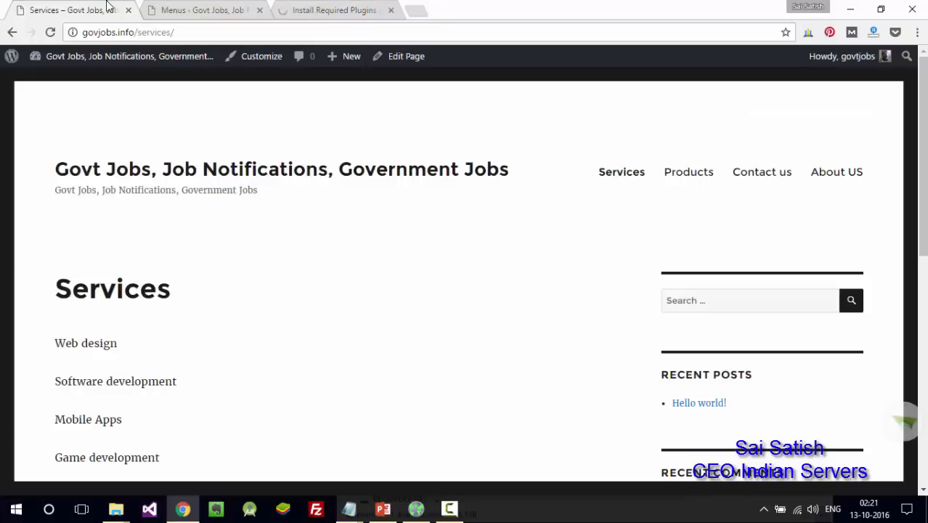
click(319, 6)
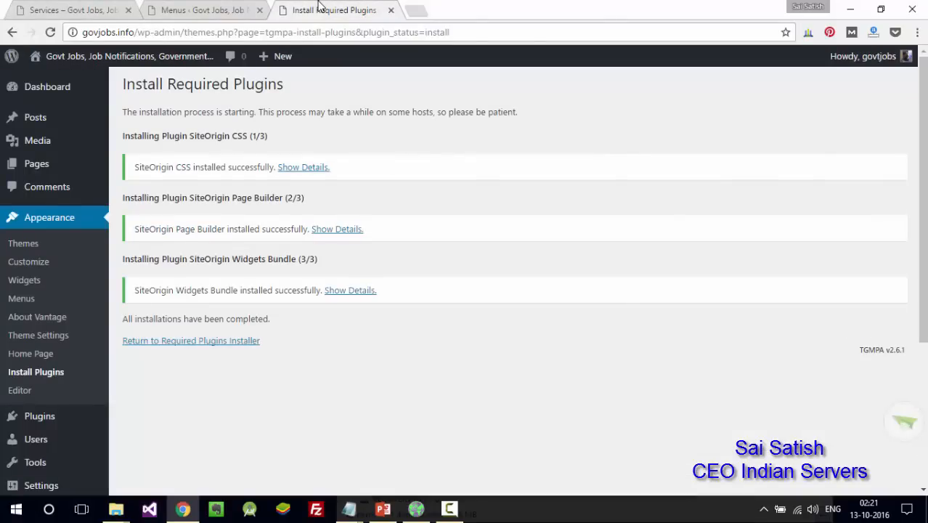
click(116, 9)
click(50, 32)
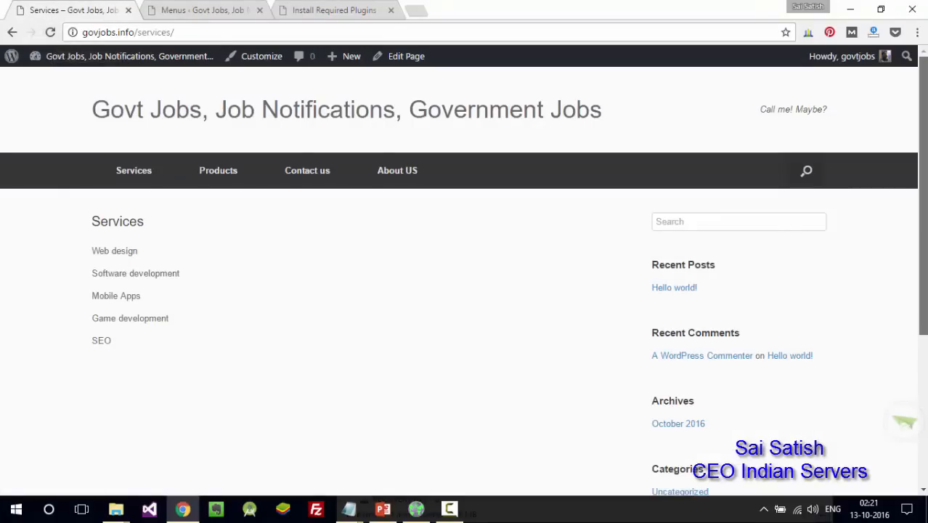
- Load the govjobs.info home page by removing the page path from the address
scroll(914, 218, down, 3)
scroll(876, 115, up, 5)
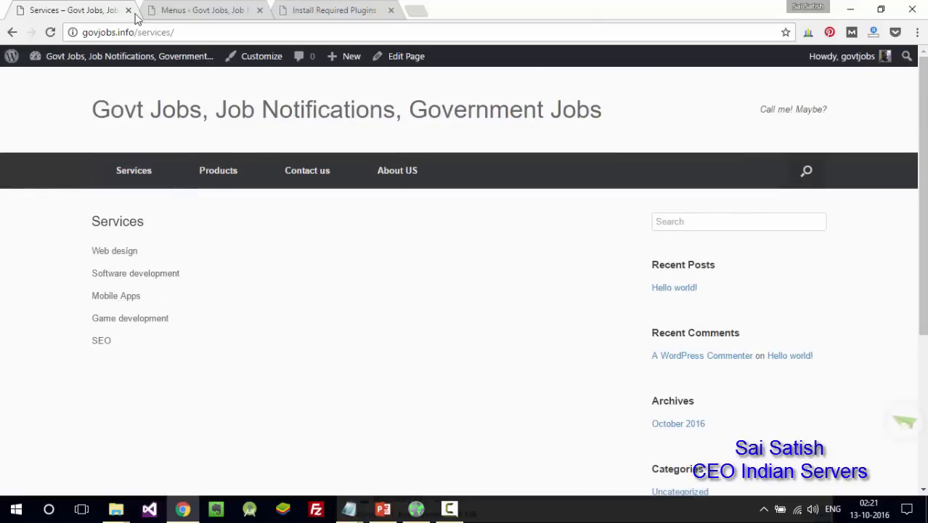
drag(135, 32, 381, 32)
key(BackSpace)
key(Return)
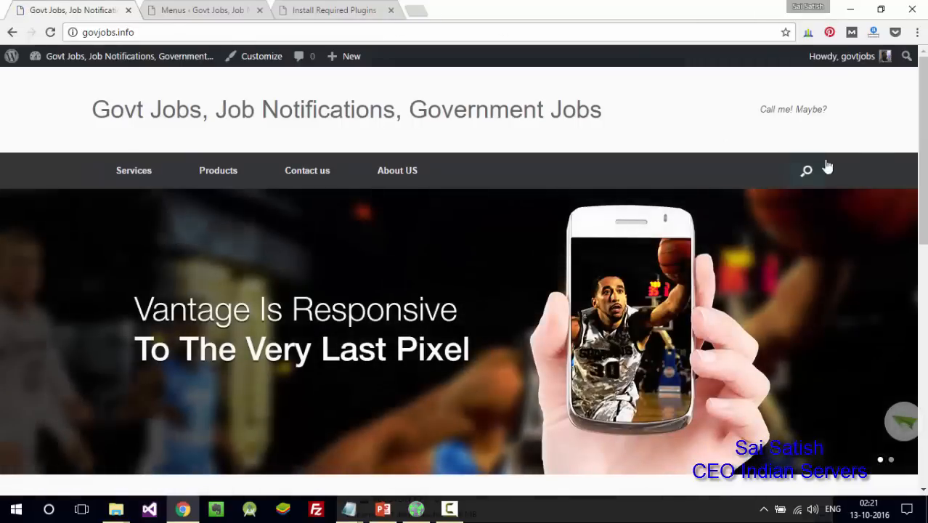
- Scroll through the Vantage home layout and advance the Latest Posts slider
mouse_move(924, 139)
mouse_down()
mouse_move(924, 378)
mouse_move(925, 135)
mouse_up()
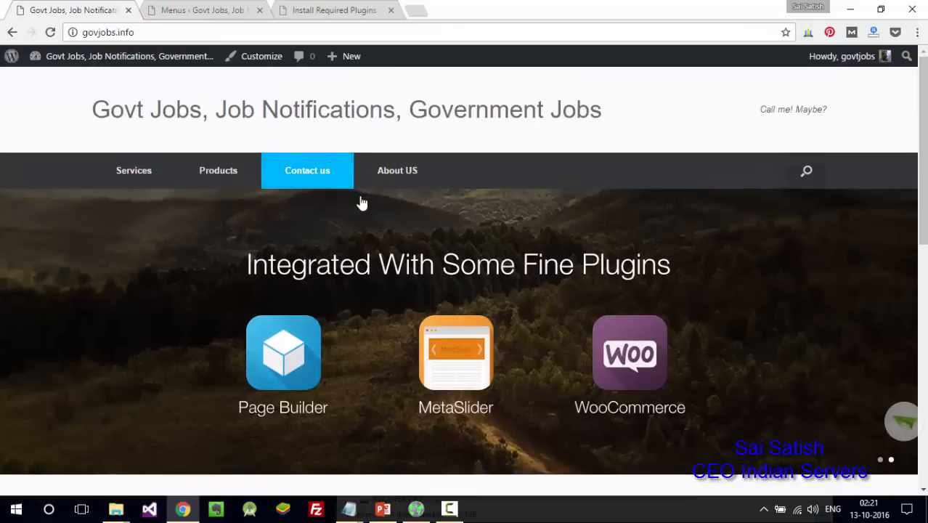
drag(925, 151, 926, 175)
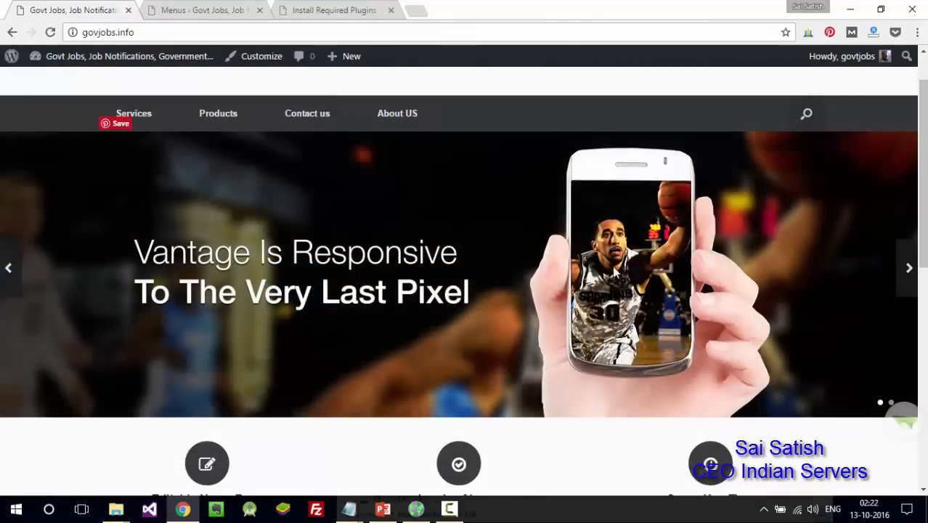
drag(924, 227, 924, 353)
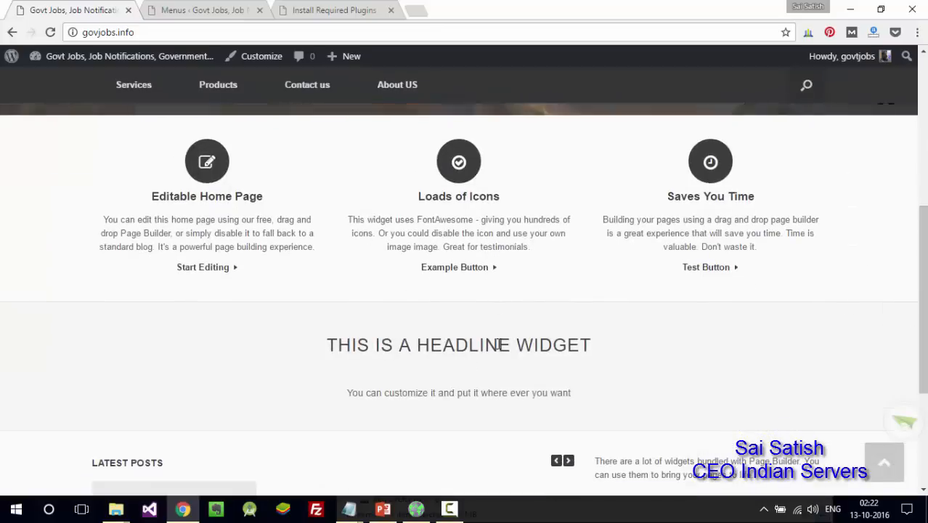
drag(923, 334, 923, 390)
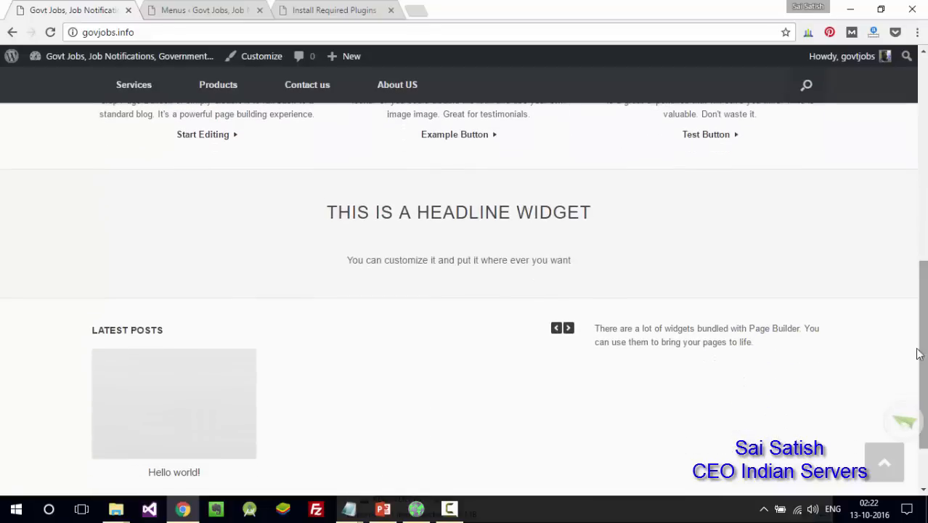
click(569, 328)
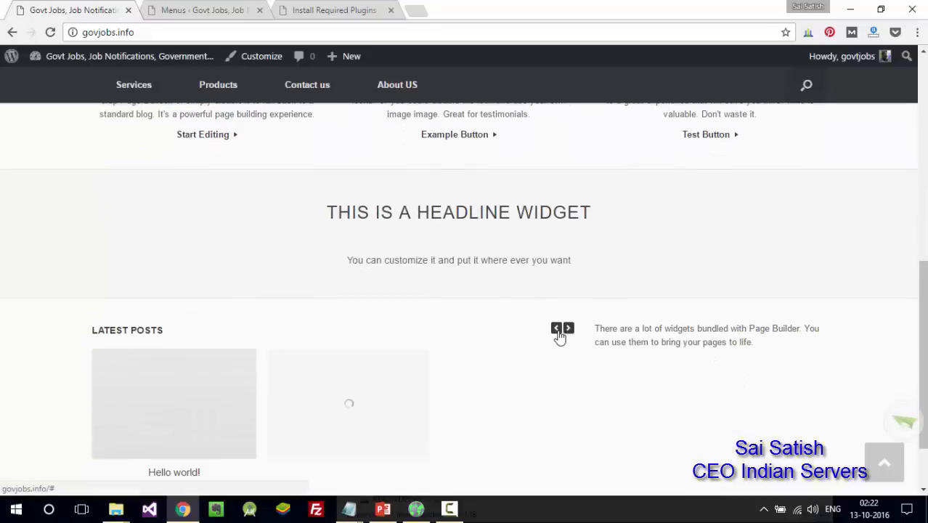
drag(923, 324, 923, 131)
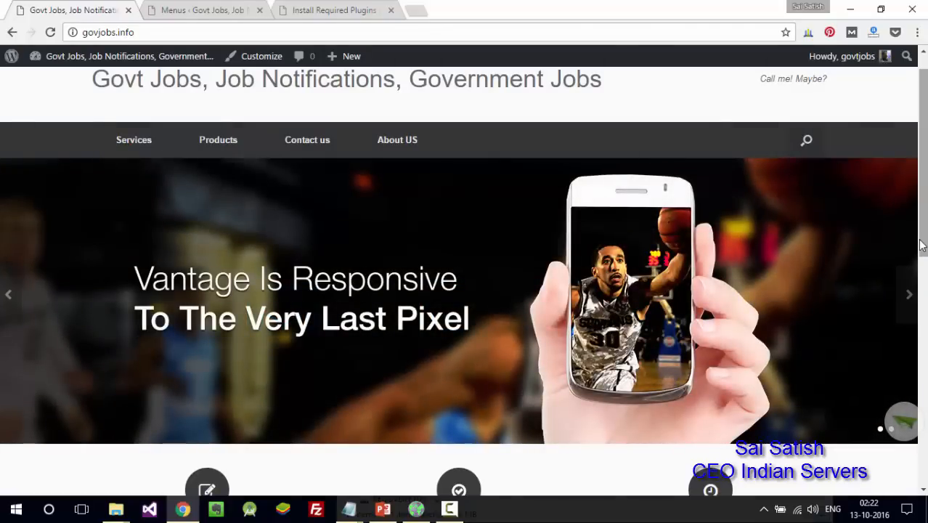
drag(923, 213, 926, 199)
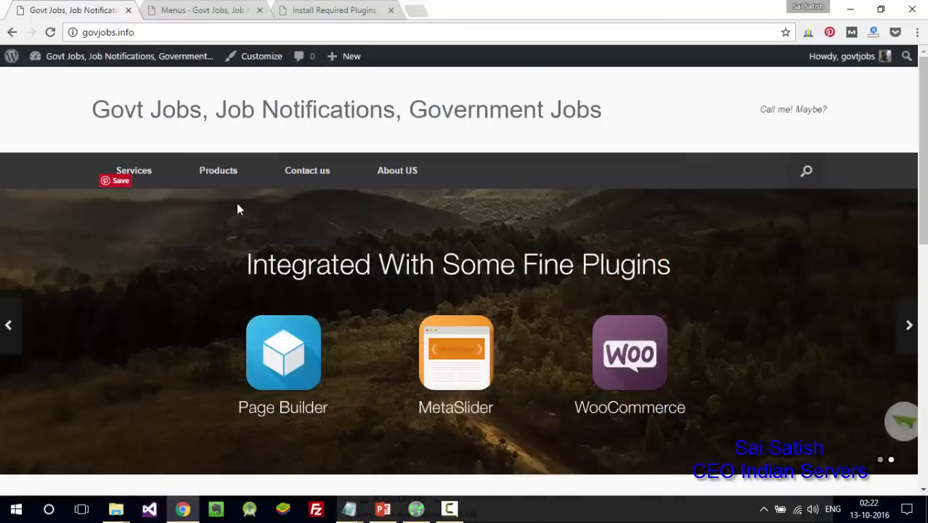
- Open the Customizer's Theme Settings > Logo section down to the 'Call me! Maybe?' header text
click(196, 12)
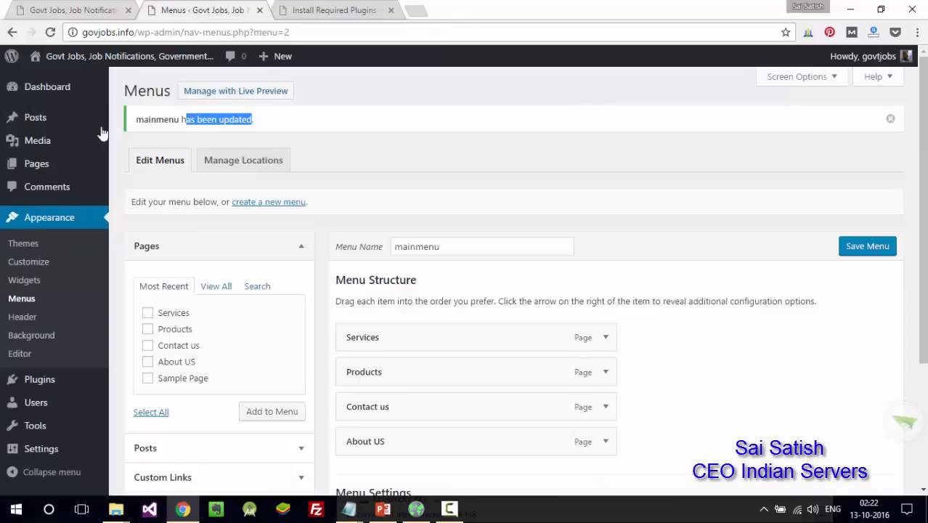
click(29, 265)
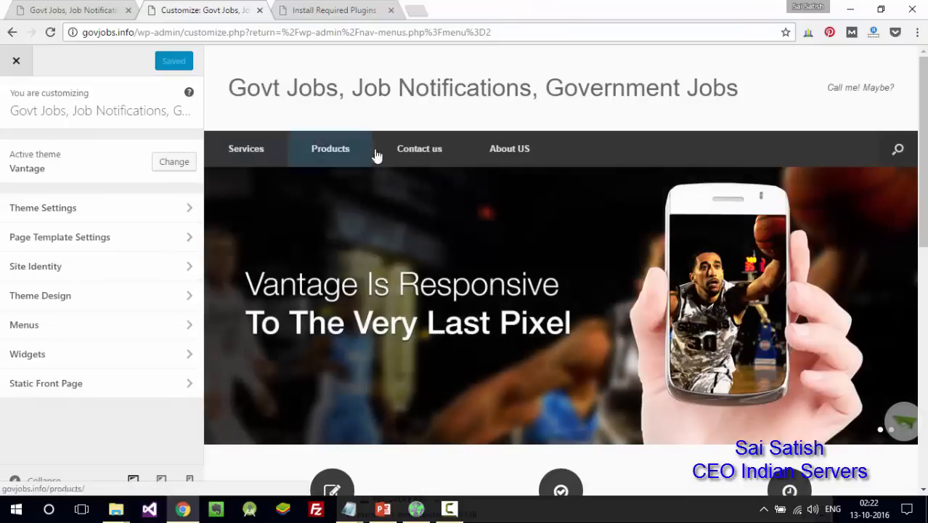
scroll(701, 205, down, 5)
scroll(701, 205, up, 5)
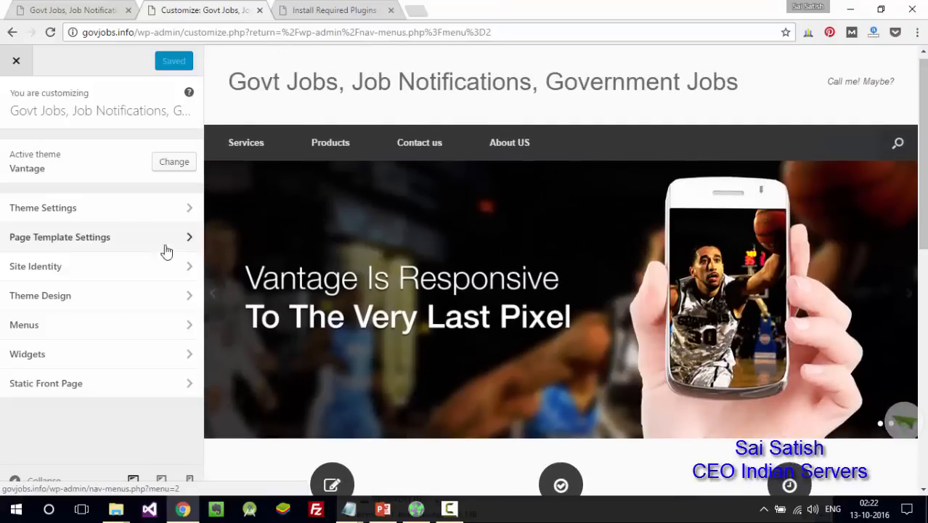
click(87, 209)
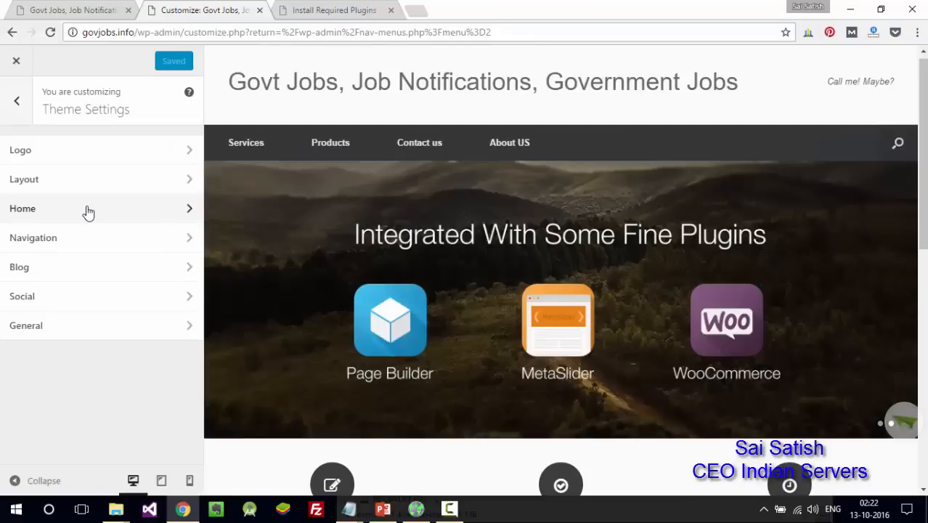
click(117, 150)
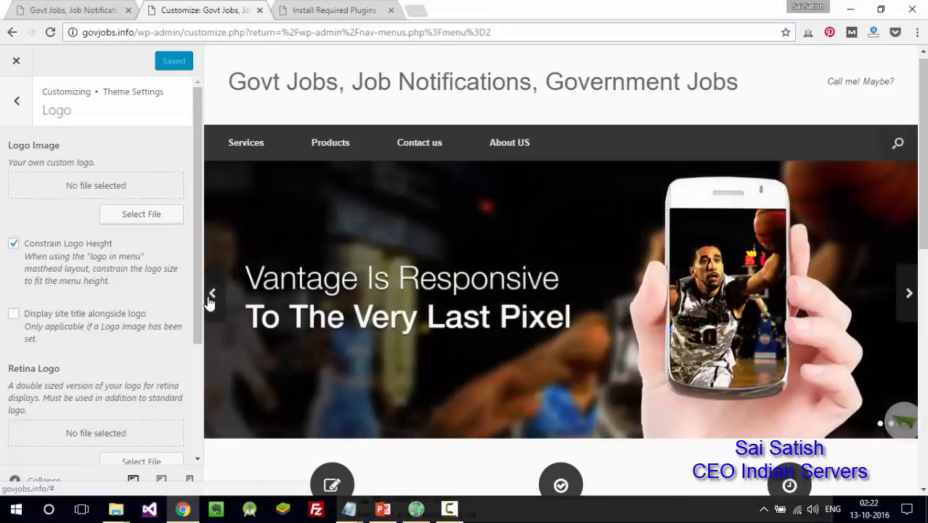
drag(198, 303, 197, 411)
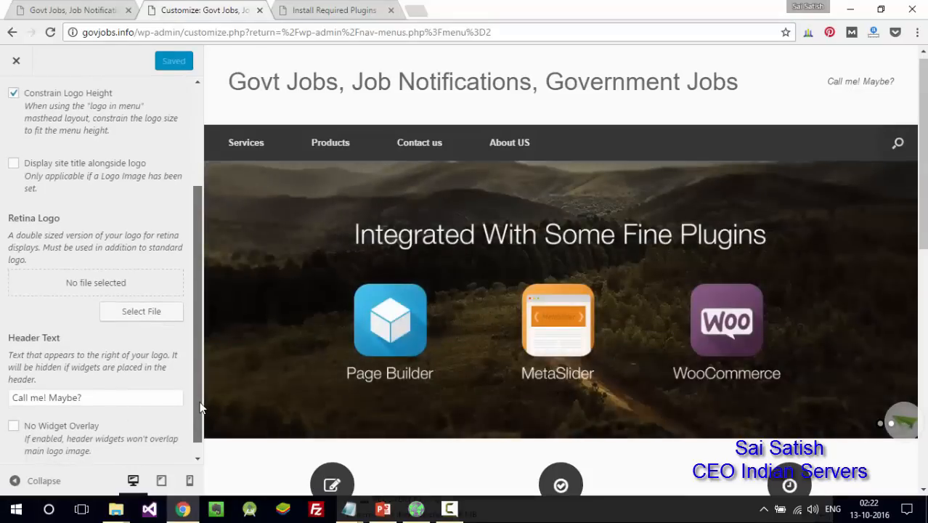
drag(201, 407, 202, 406)
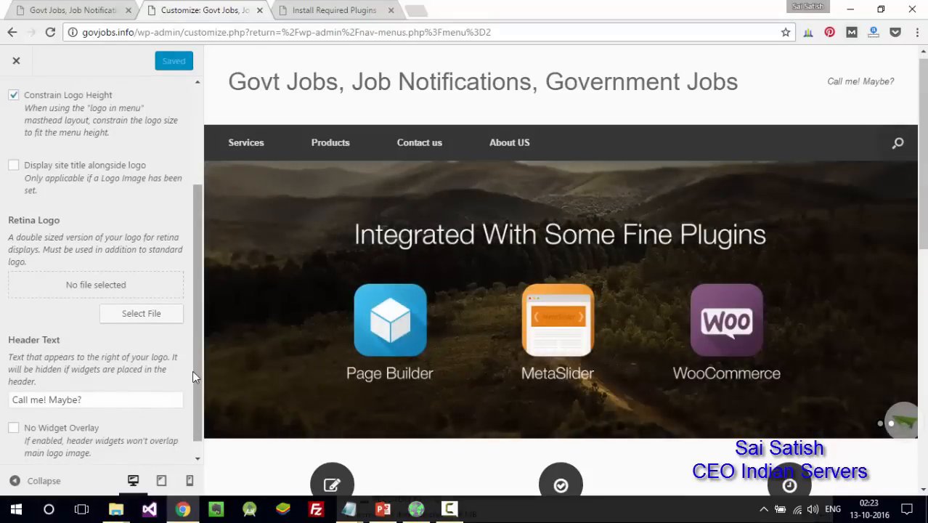
drag(193, 371, 193, 388)
- Replace 'Call me! Maybe?' with the contact phone number, publish, and reload the live site
click(122, 386)
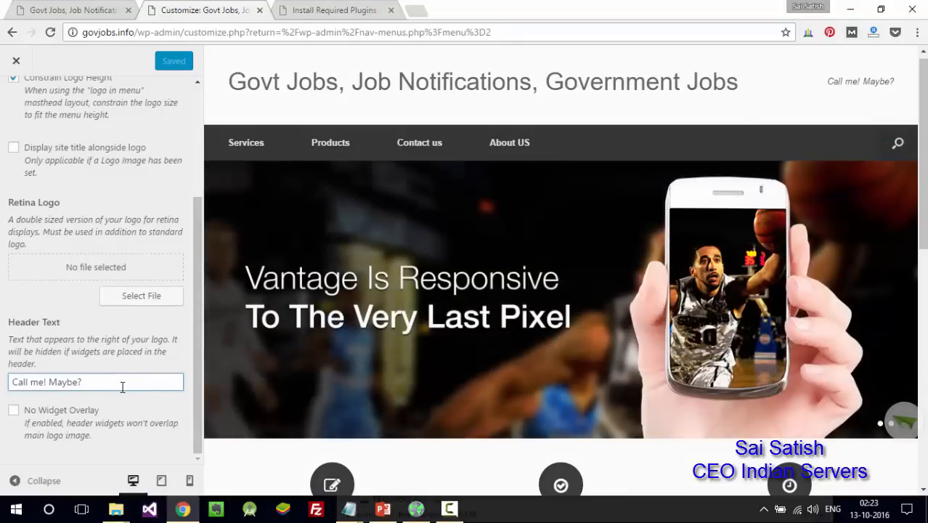
drag(122, 386, 2, 382)
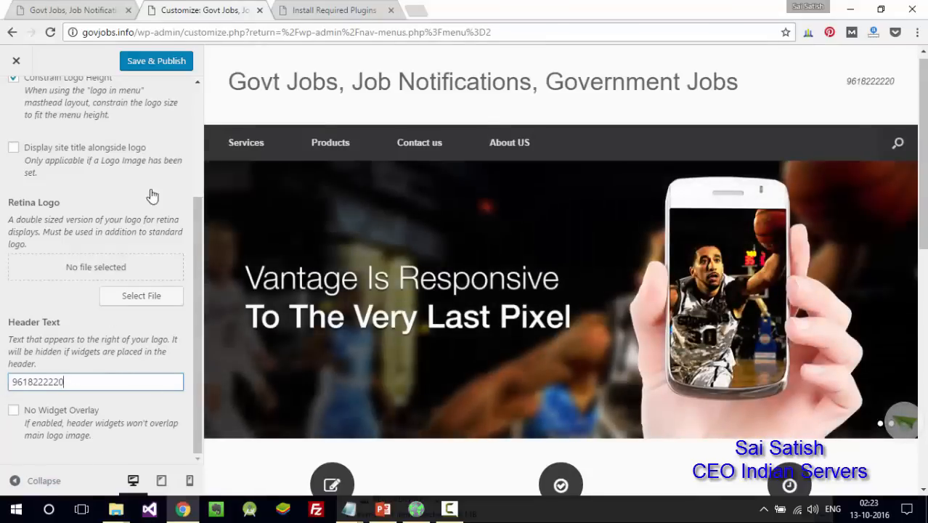
click(166, 61)
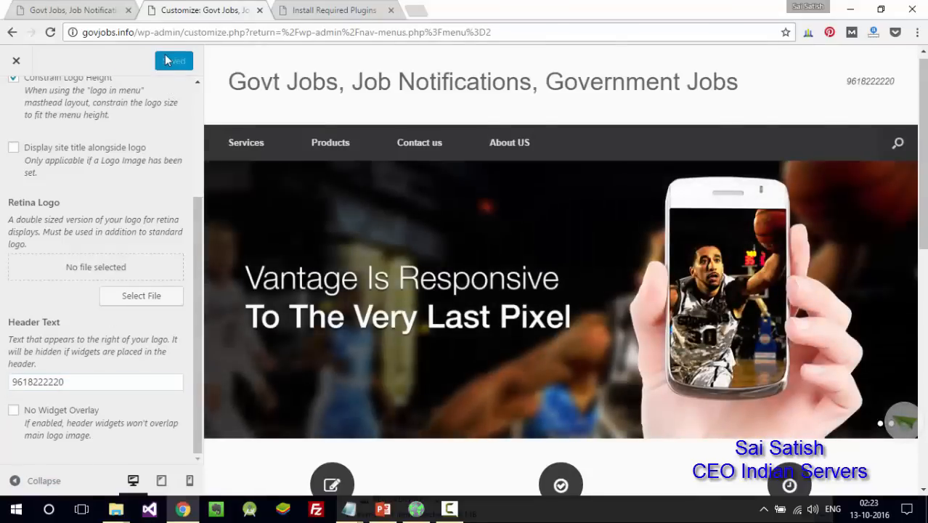
click(101, 9)
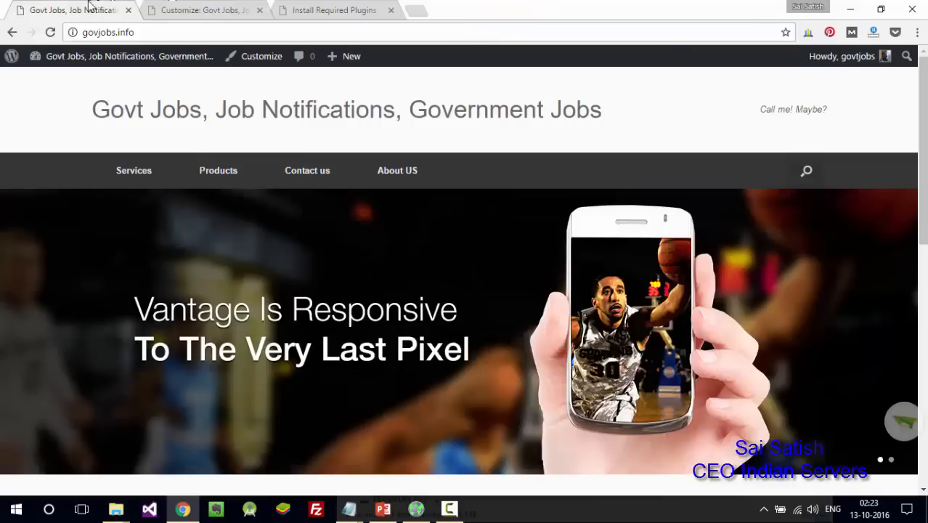
click(50, 32)
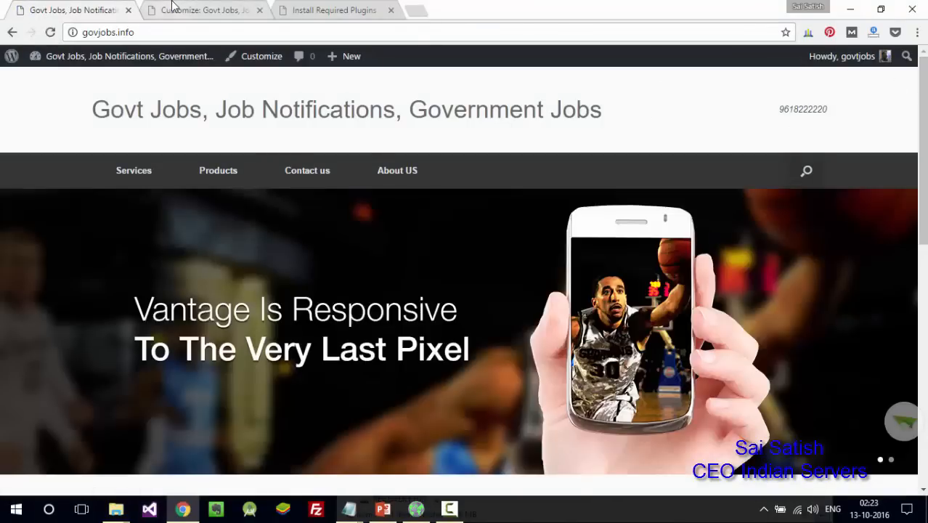
click(172, 9)
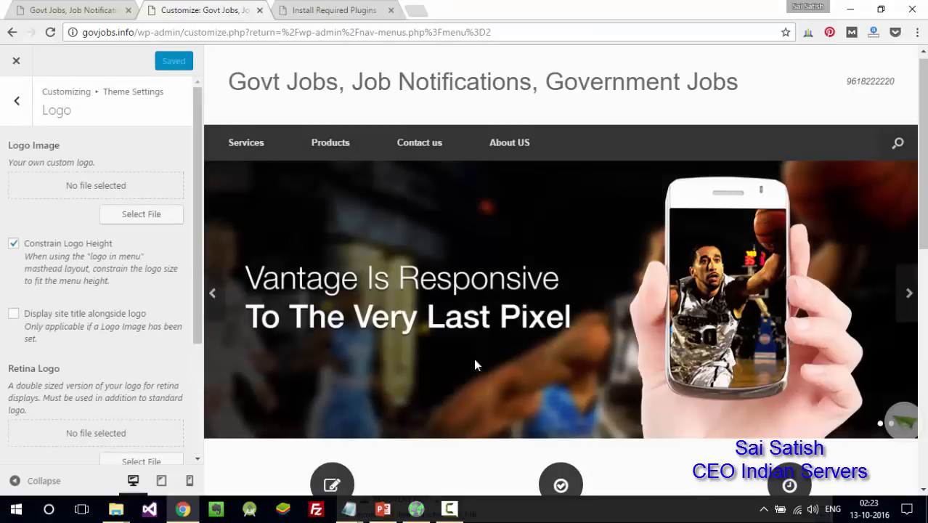
- Look over the Layout options in the Vantage Theme Settings
click(21, 112)
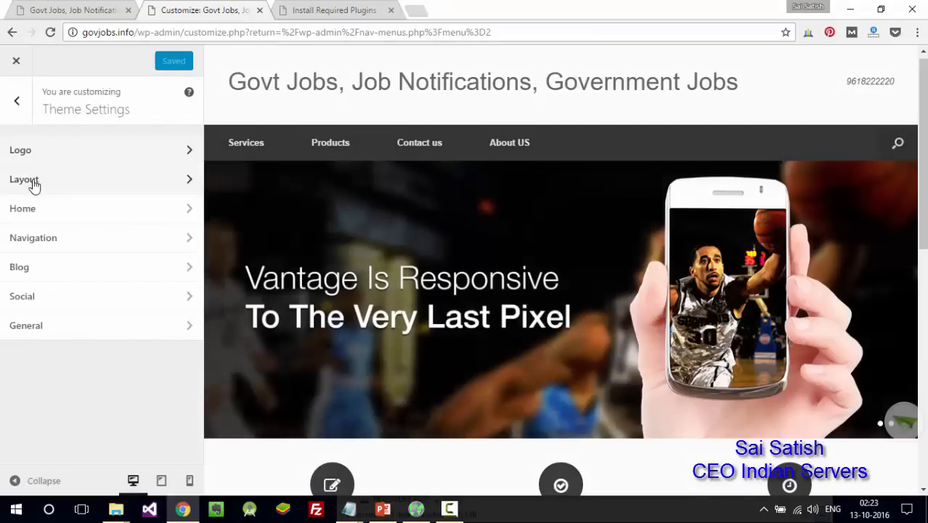
click(33, 186)
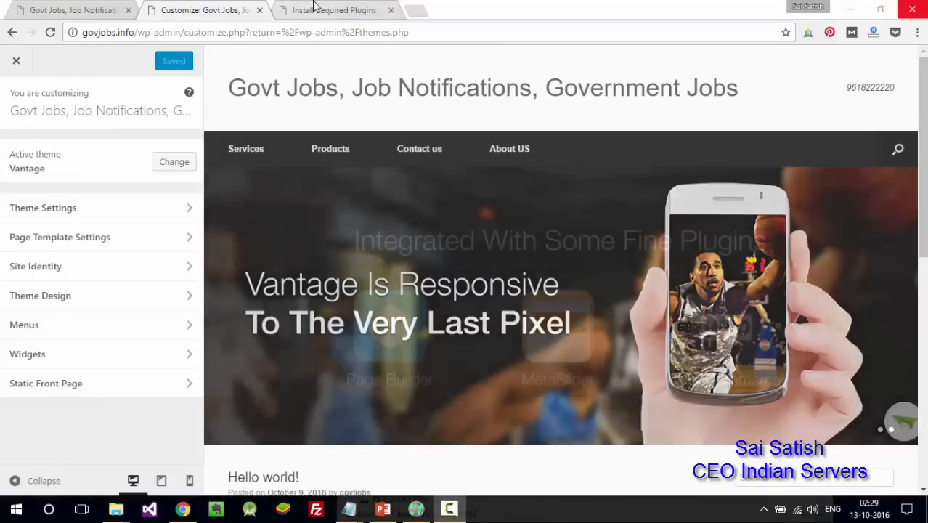
click(314, 9)
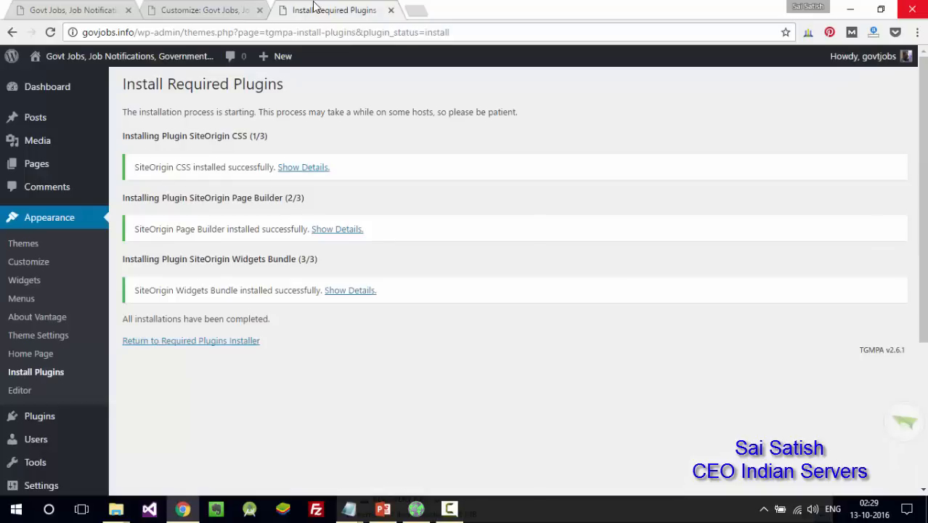
click(201, 11)
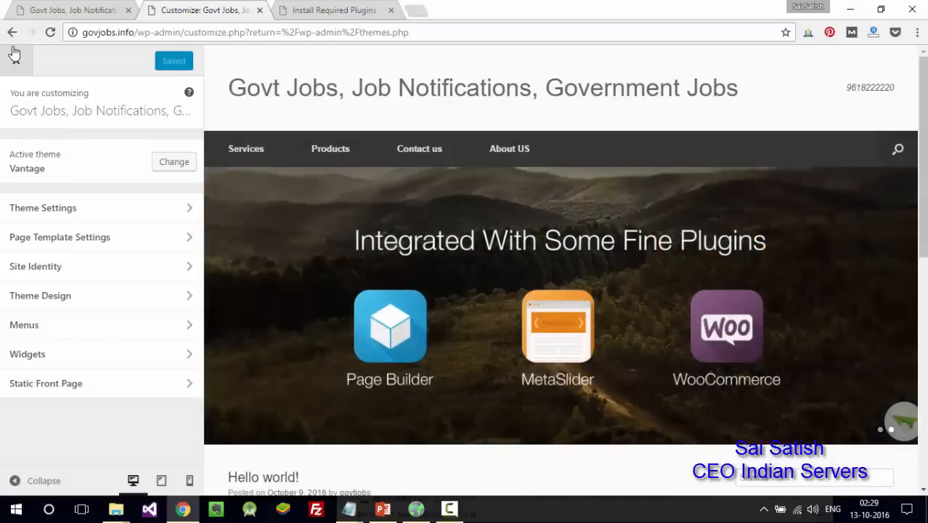
- Review the Home slider settings, close the Customizer, and go to the Meta Slider page
click(100, 211)
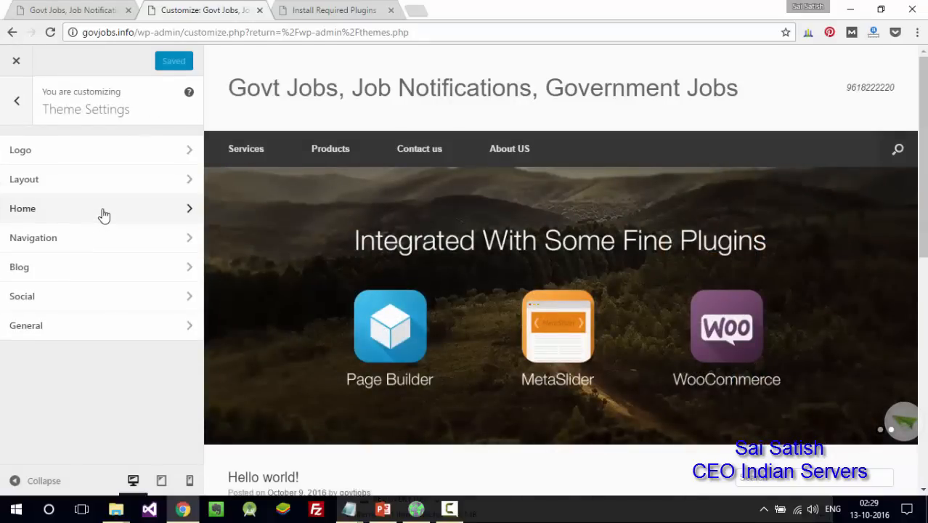
click(104, 212)
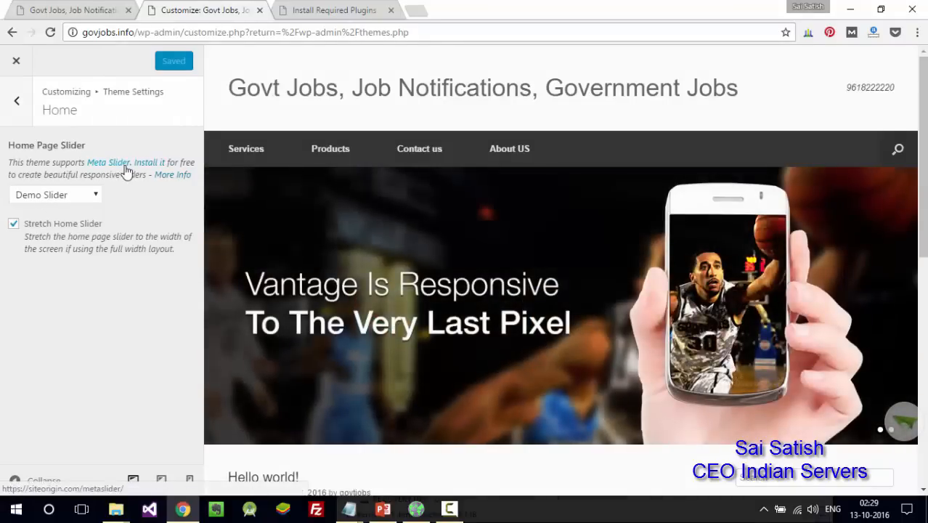
click(18, 102)
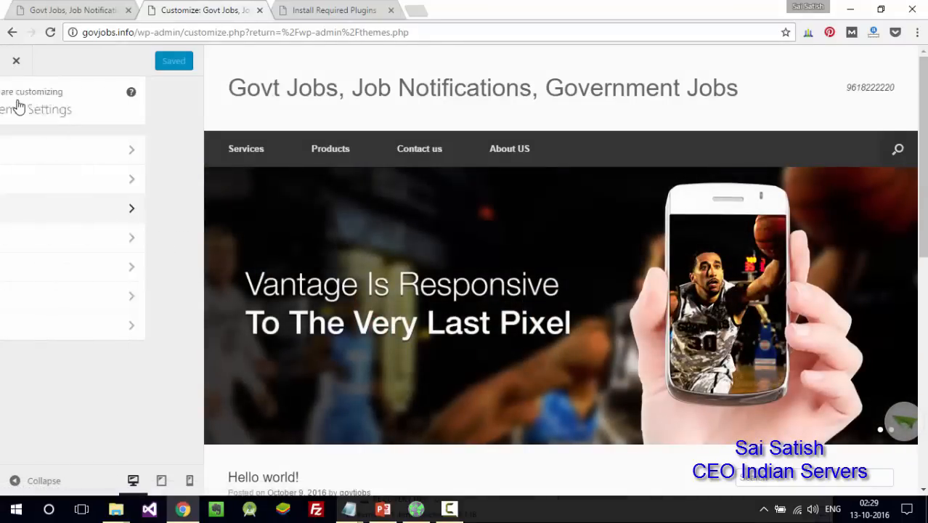
click(17, 60)
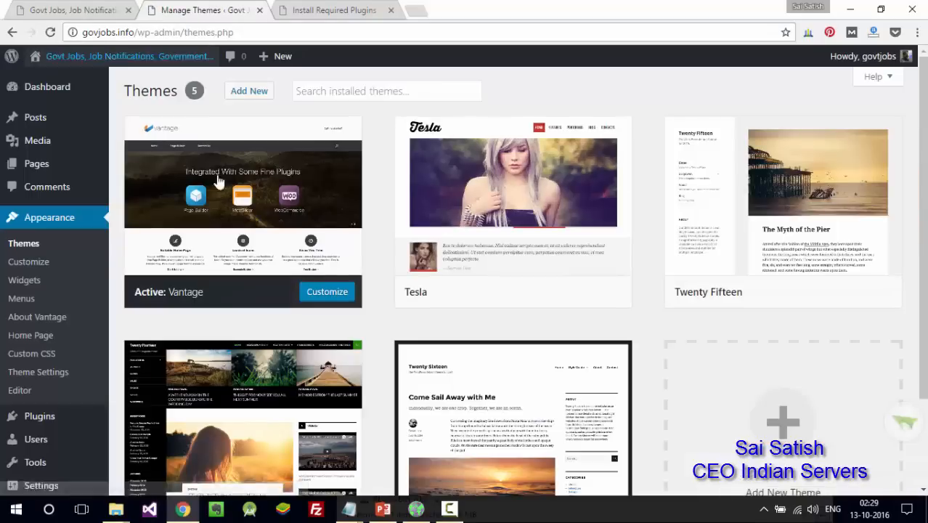
scroll(925, 329, down, 2)
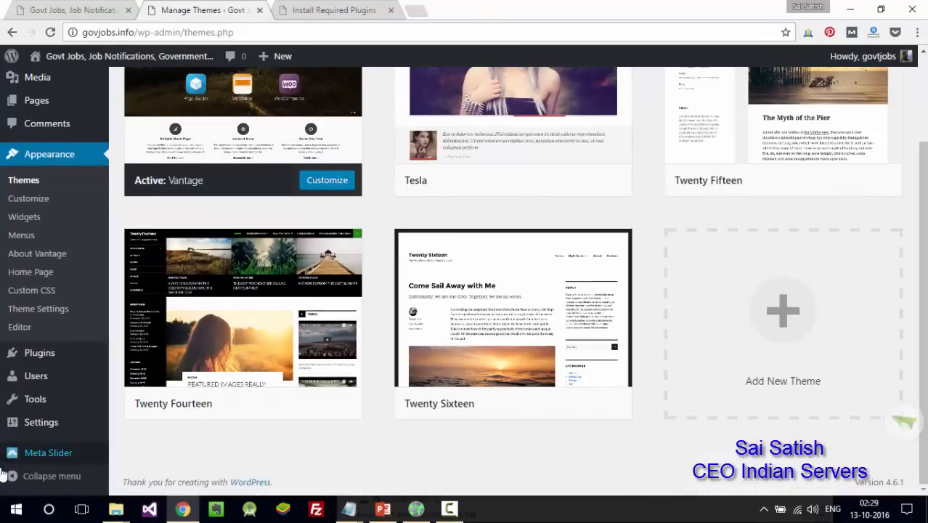
mouse_move(58, 453)
click(62, 454)
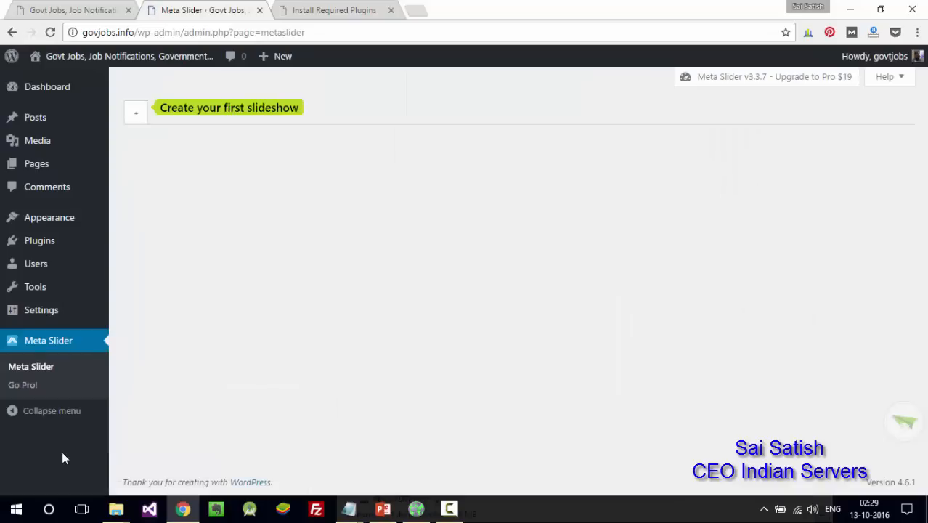
- Create a New Slider with the Indian Army flag and Indian Railway notification images as slides
click(137, 122)
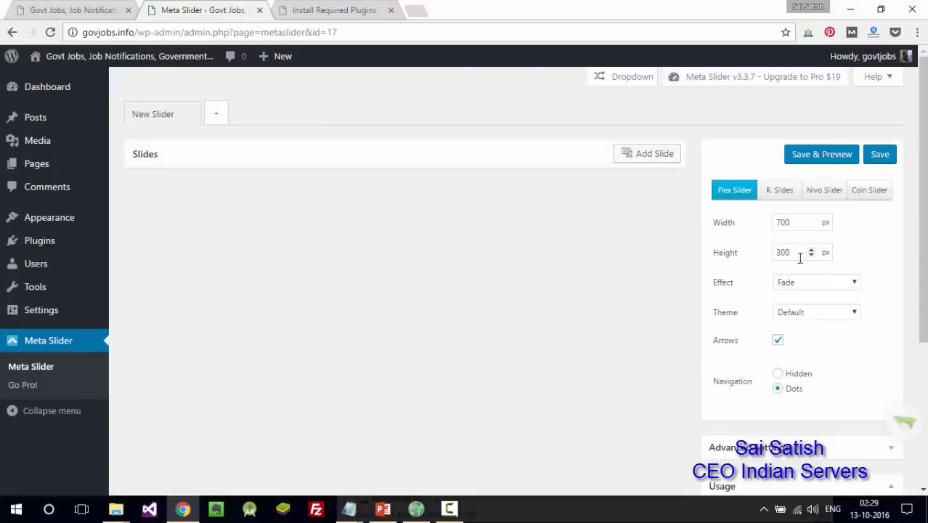
click(658, 158)
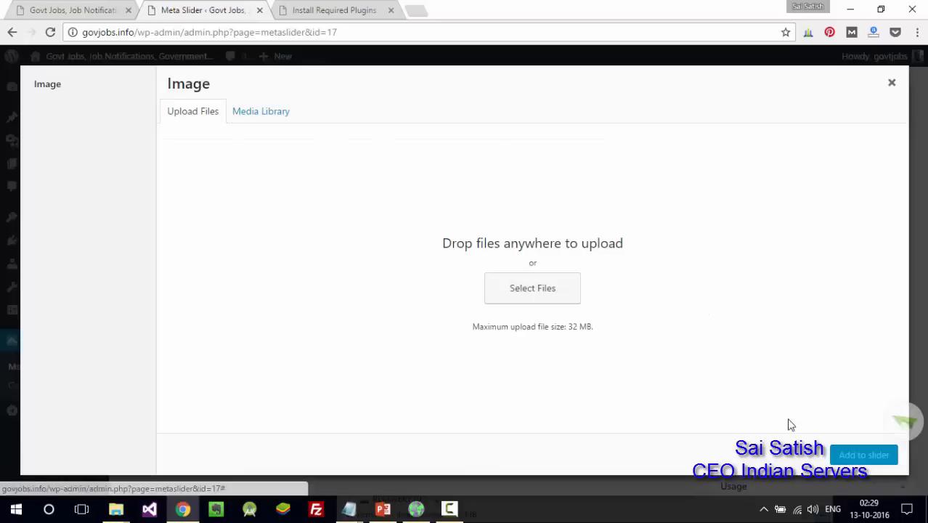
click(548, 288)
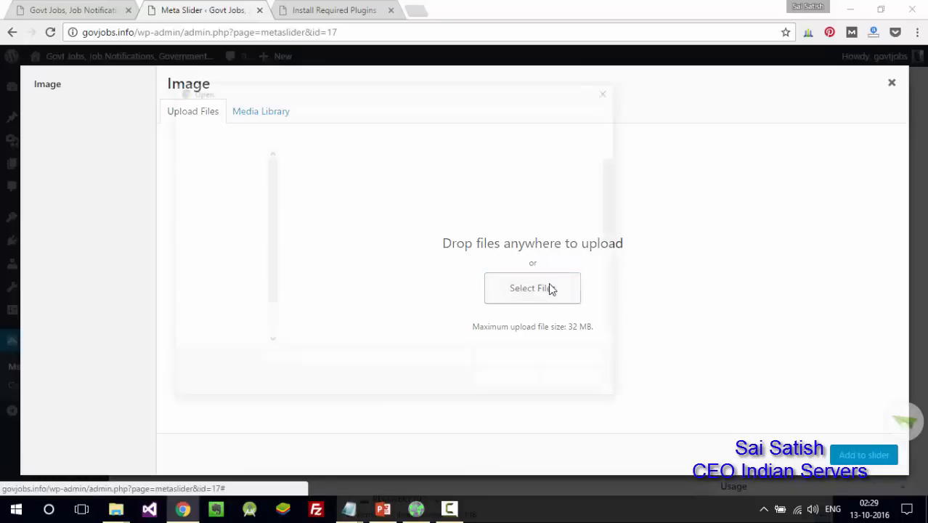
scroll(614, 255, down, 1)
scroll(614, 255, down, 1)
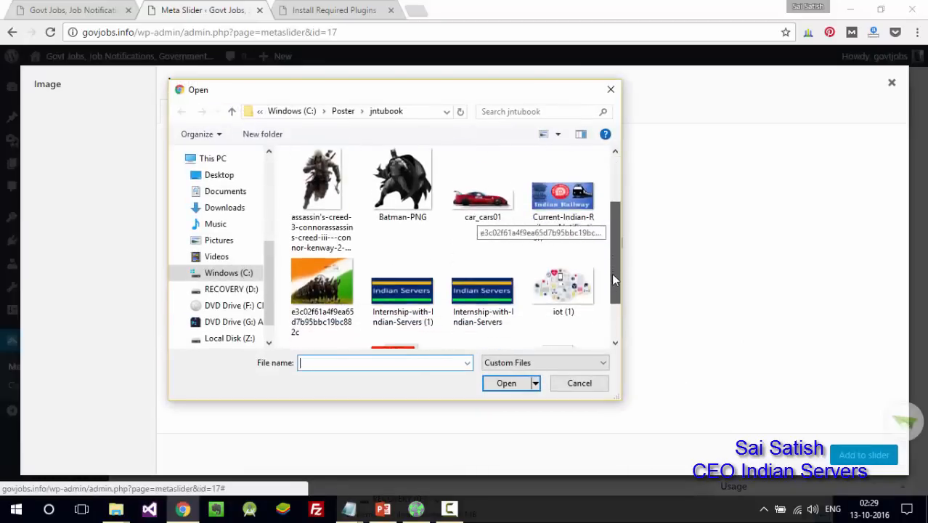
click(342, 258)
ctrl+click(585, 211)
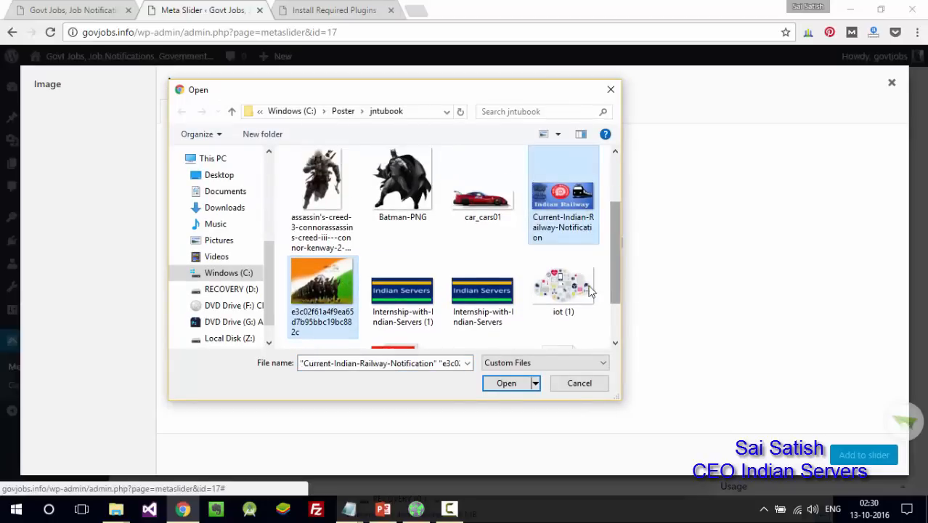
click(510, 382)
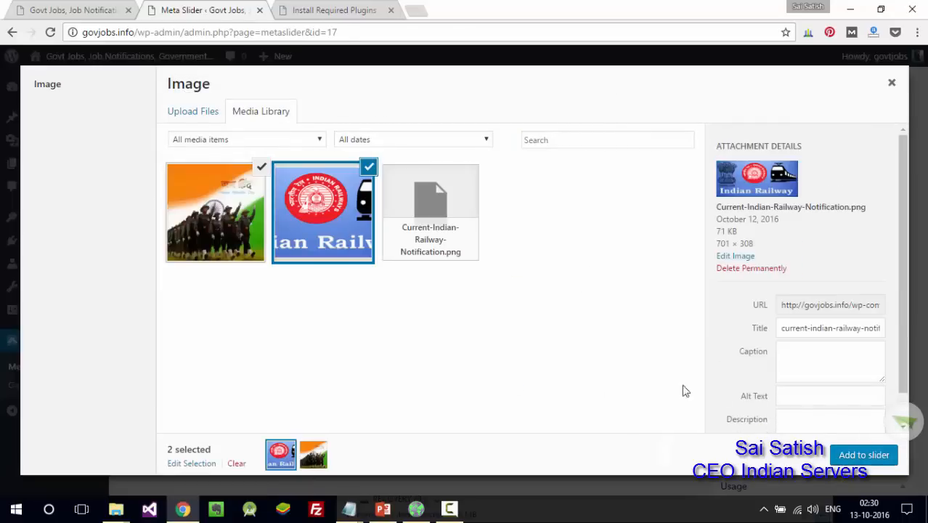
click(864, 455)
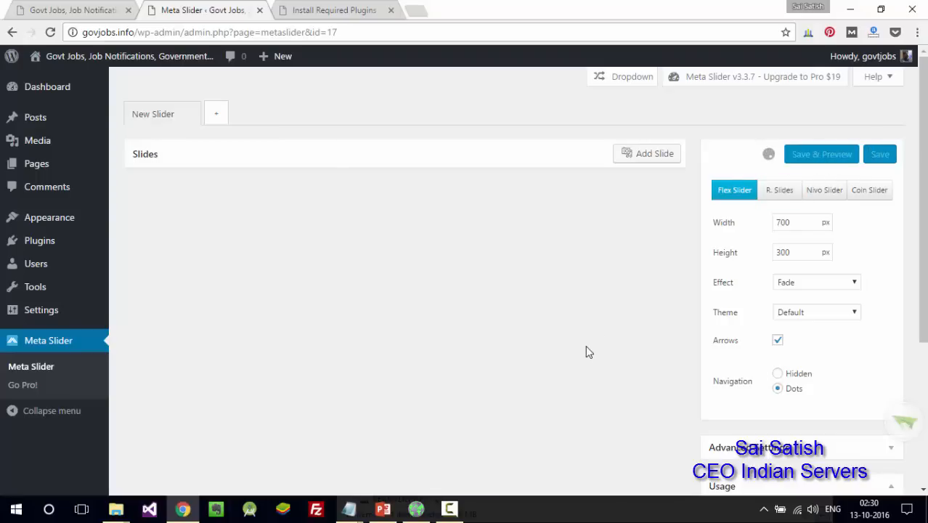
- Save the two-image New Slider in Meta Slider and open the Vantage Customizer
mouse_move(923, 218)
mouse_down()
mouse_move(923, 274)
mouse_move(923, 218)
mouse_up()
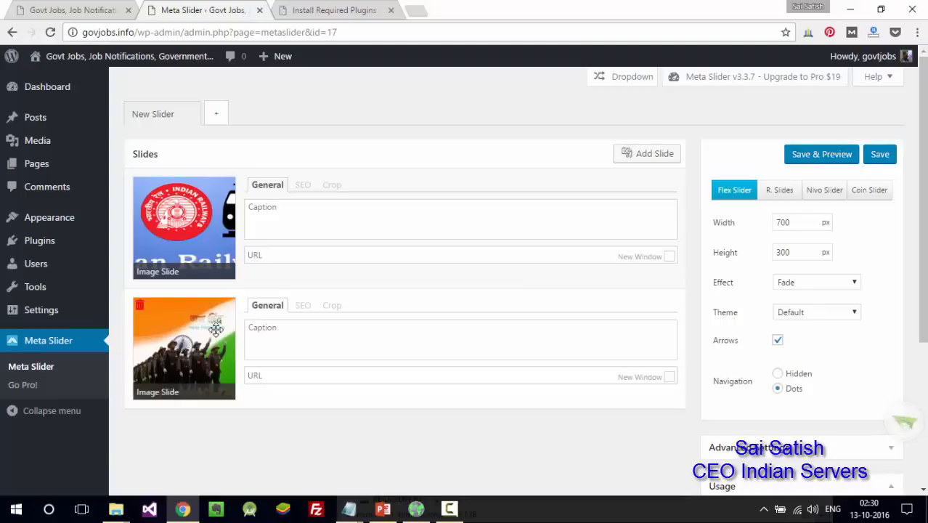
click(879, 156)
mouse_move(922, 210)
mouse_down()
mouse_move(922, 339)
mouse_move(922, 199)
mouse_up()
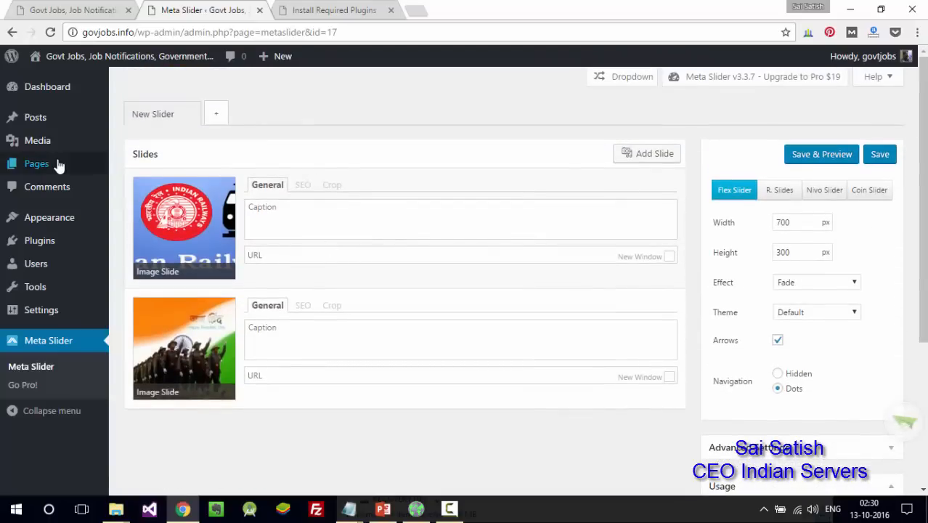
mouse_move(52, 217)
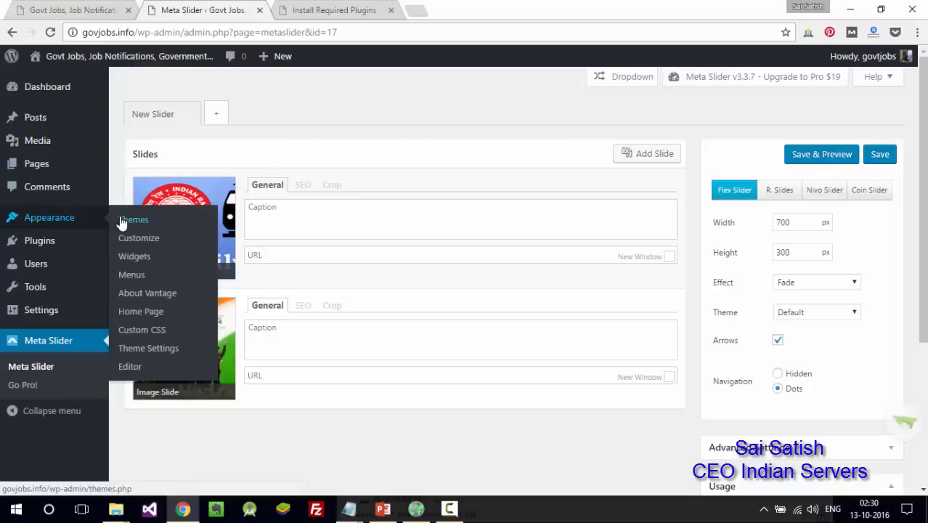
click(137, 236)
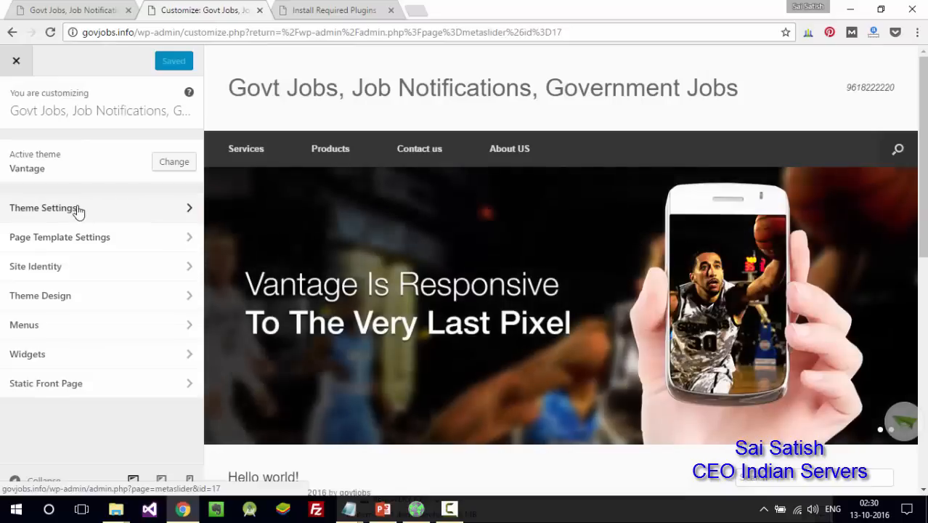
- Set Vantage's Home Page Slider to 'Slider: New Slider', publish it, and view the live site
click(76, 209)
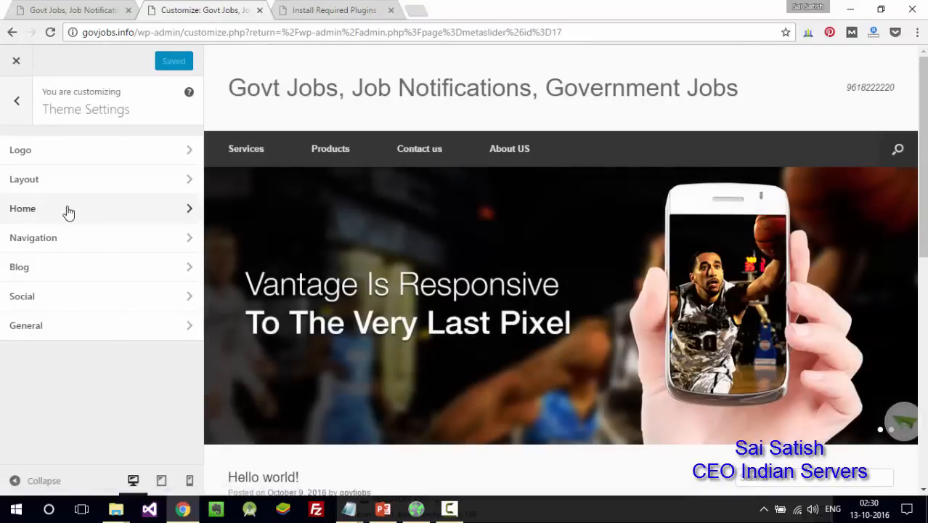
click(53, 215)
click(85, 196)
click(66, 246)
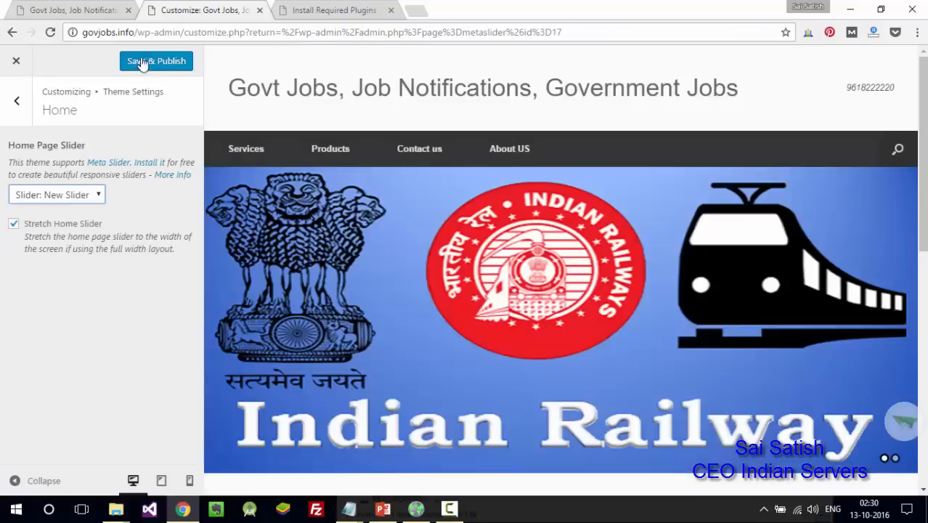
click(143, 63)
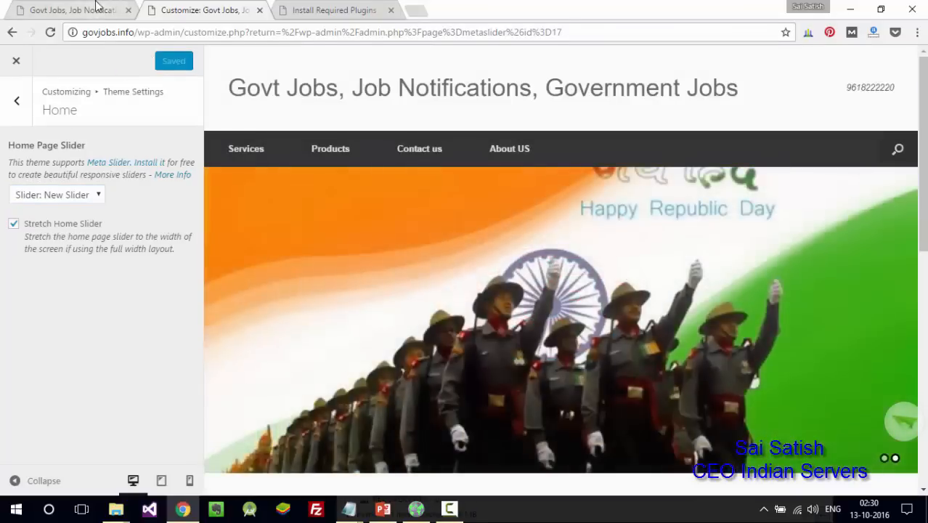
click(91, 11)
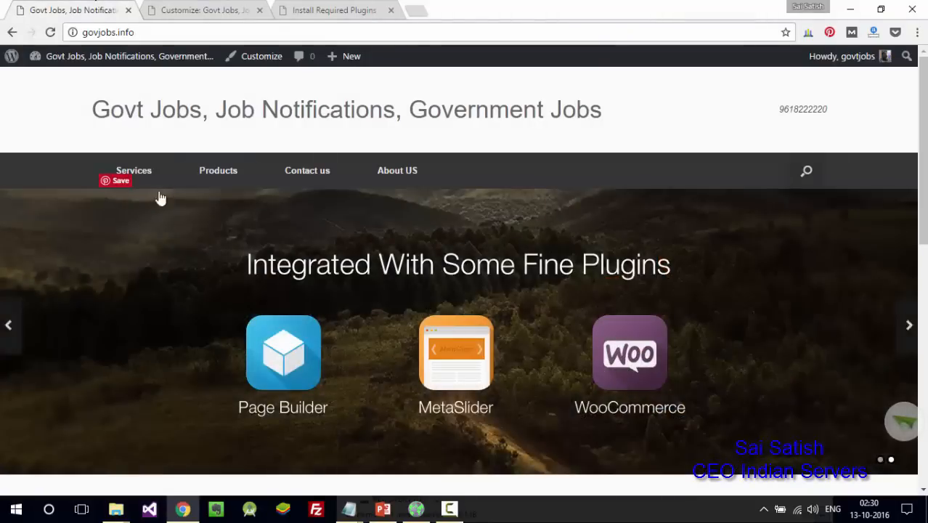
- Reload govjobs.info to confirm the railway and army slides, and close the Tor Browser window
click(51, 31)
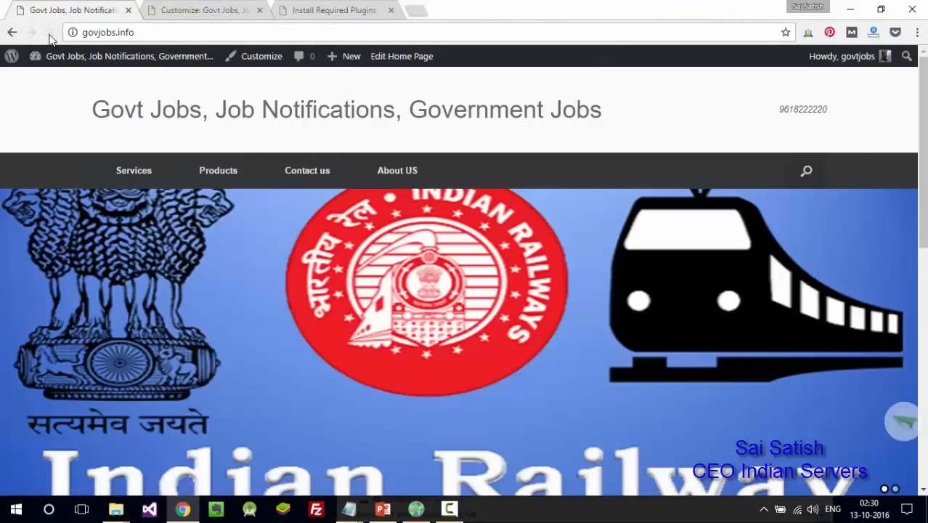
drag(926, 161, 925, 216)
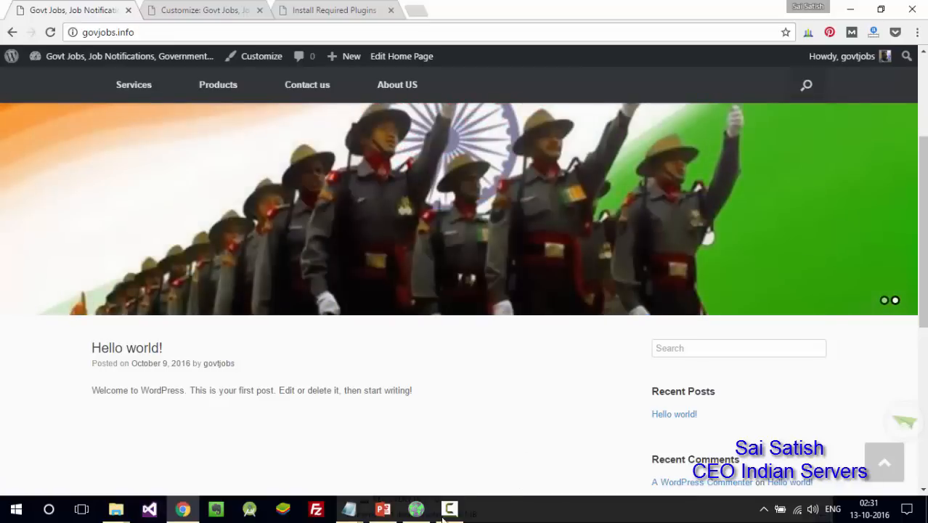
right_click(420, 510)
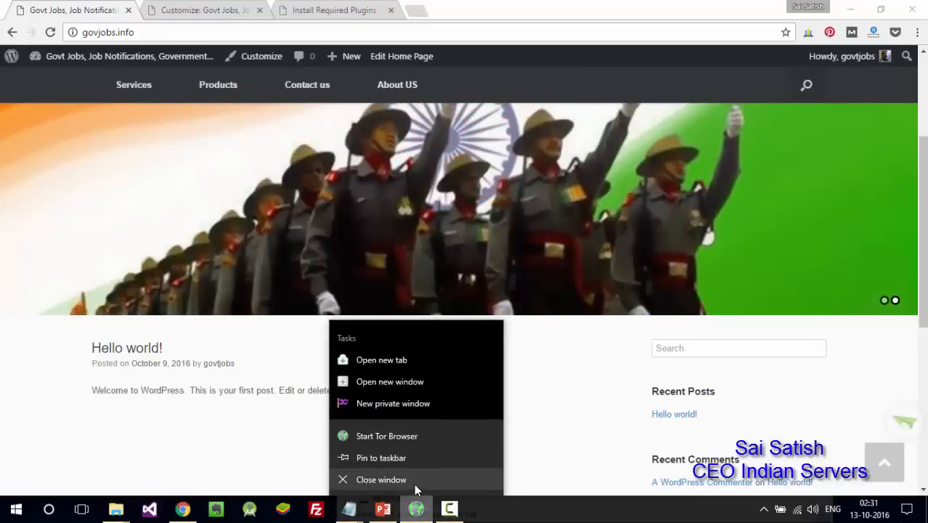
click(406, 485)
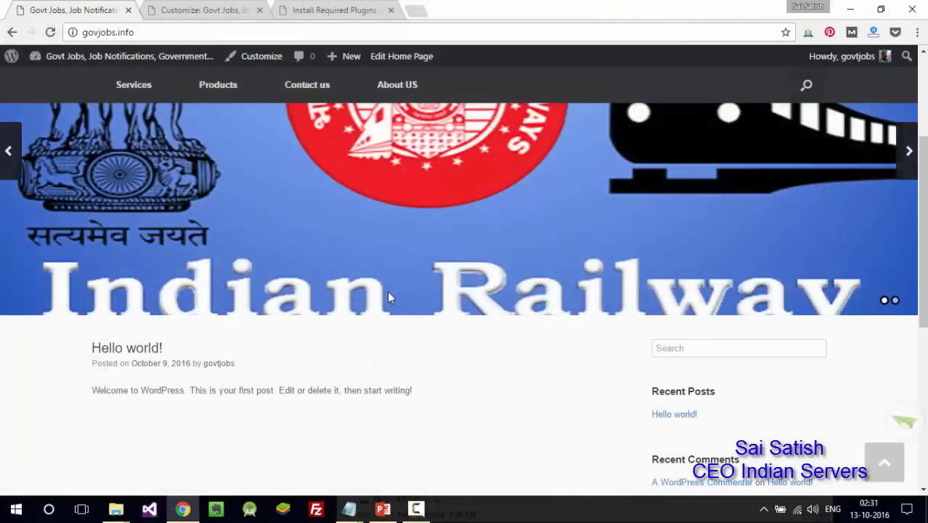
click(180, 11)
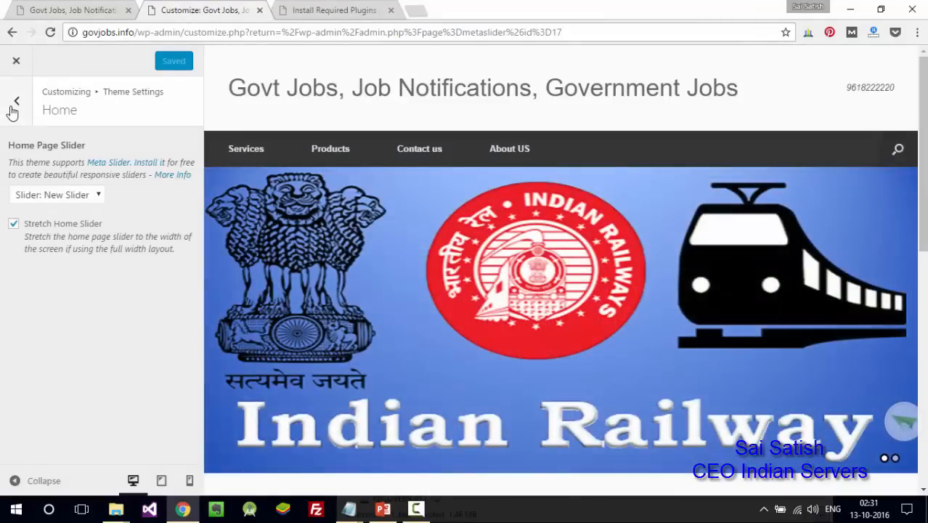
- Back out of the Home and Theme Settings panels and close the Customizer to Meta Slider
click(13, 106)
click(13, 109)
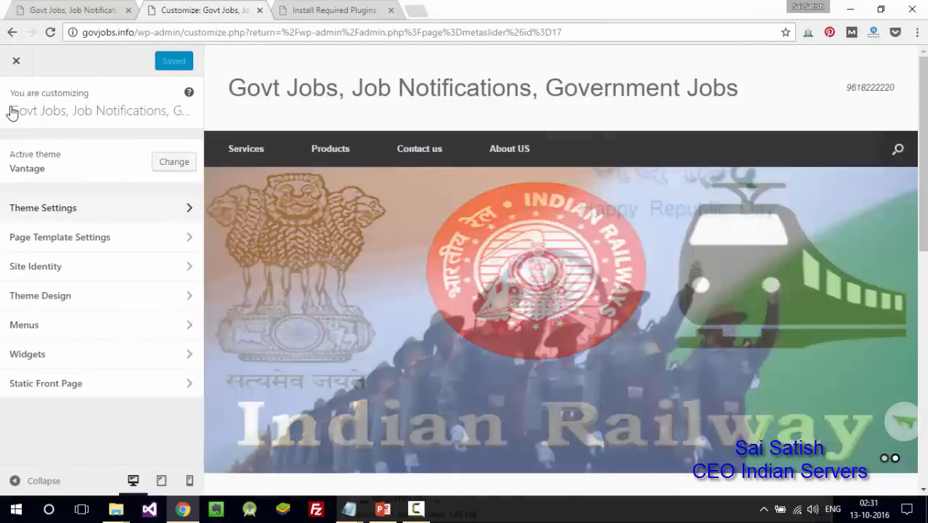
click(16, 61)
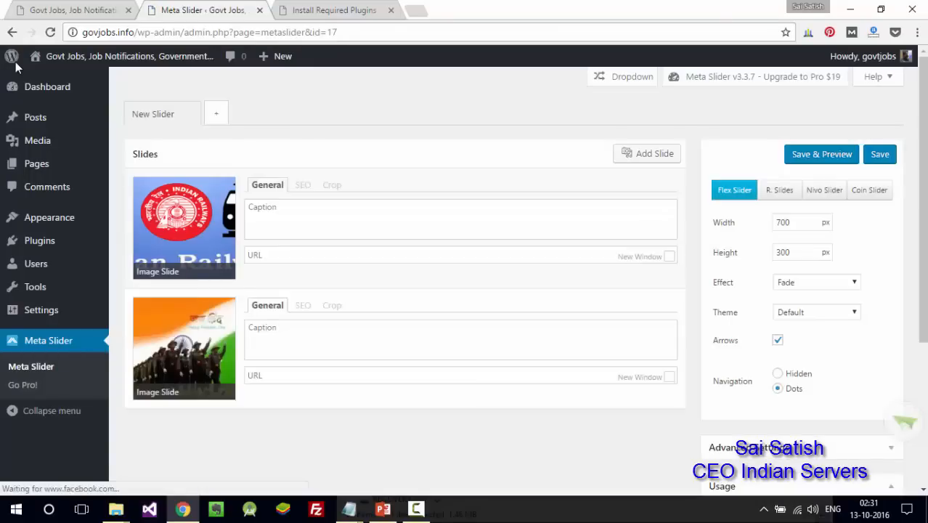
mouse_move(15, 64)
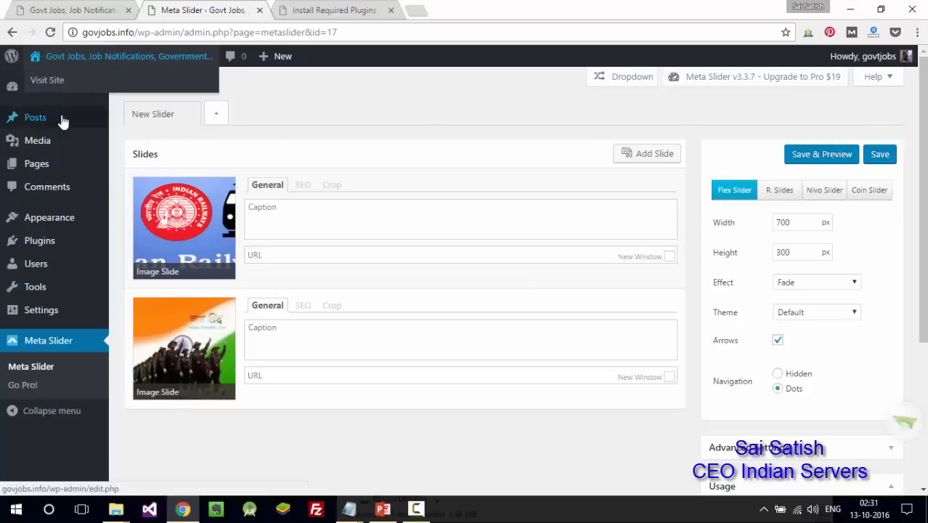
mouse_move(48, 122)
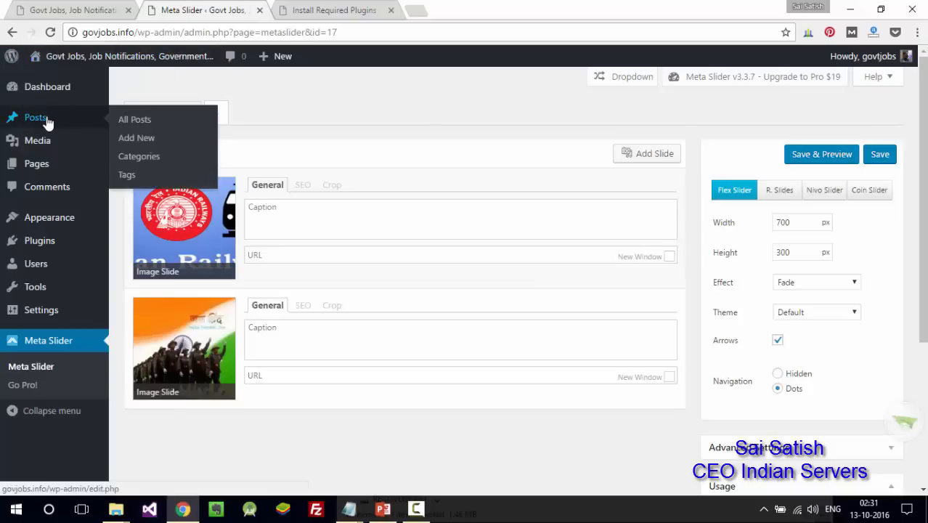
- Publish a new post titled 'Indian Army Job Notification' with the title copied into its body
click(155, 140)
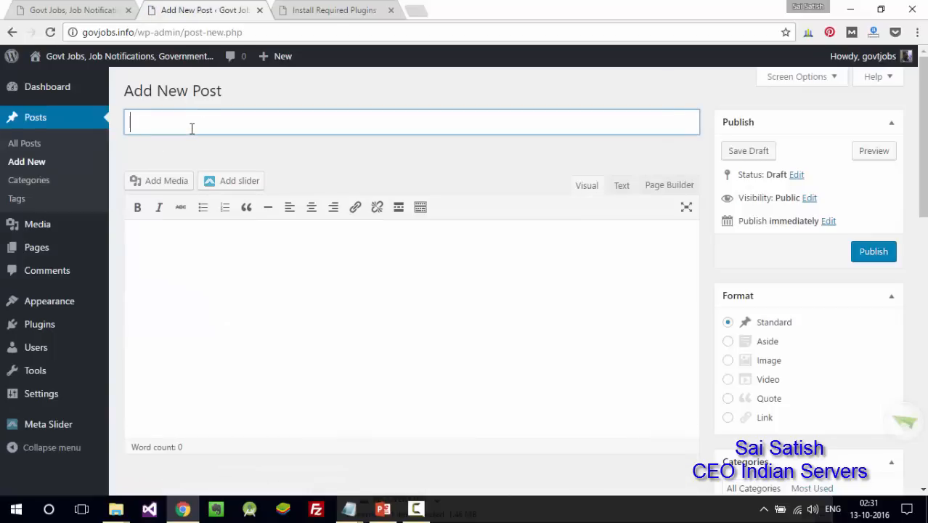
text(Indian Army Job Niootification)
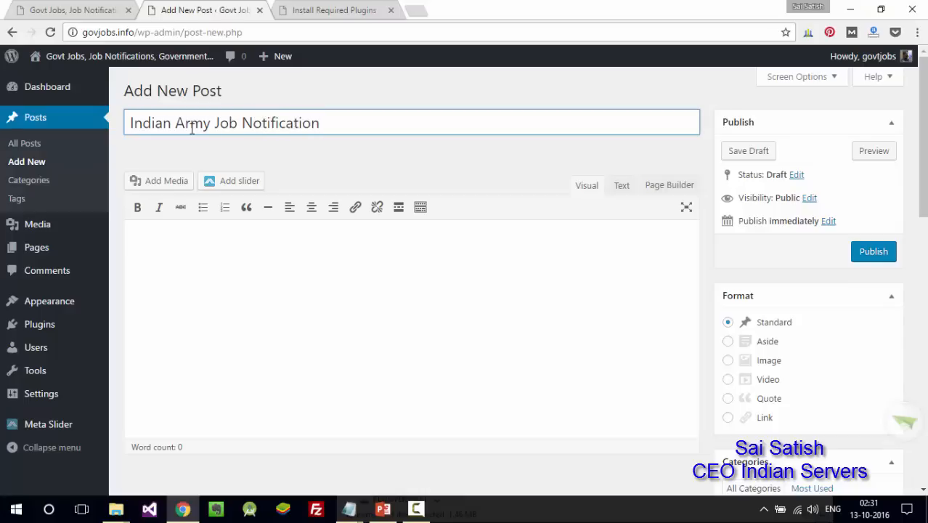
key(ctrl+a)
key(ctrl+c)
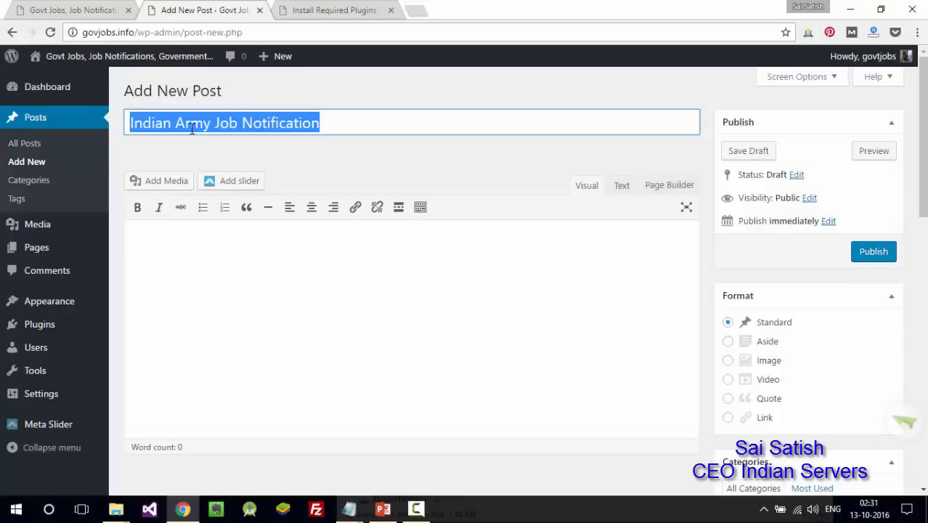
click(259, 313)
key(ctrl+v)
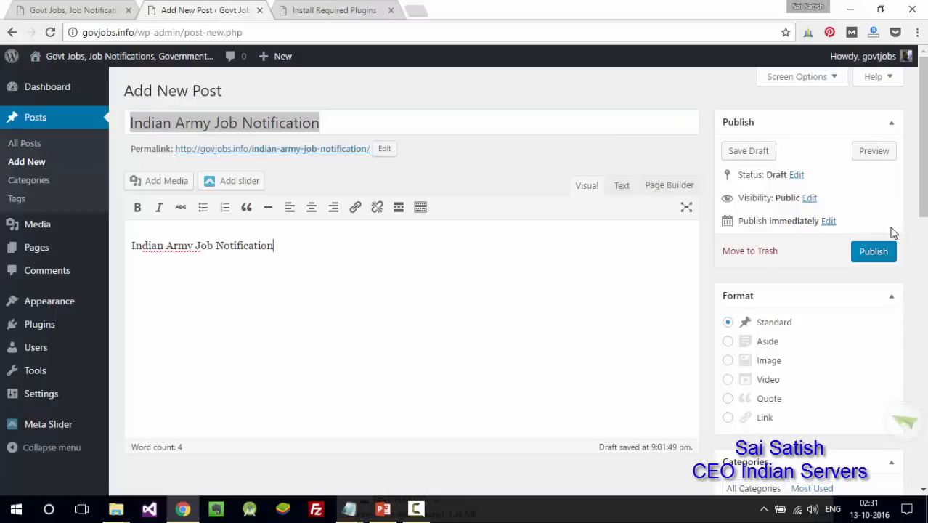
click(882, 250)
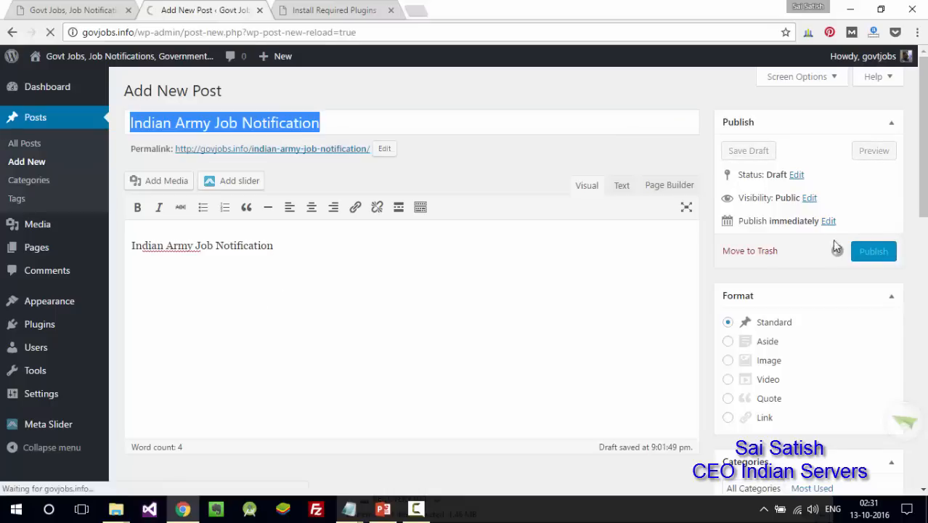
click(62, 9)
- Reload the live home page, open the Indian Army Job Notification post, then return to its editor
scroll(866, 326, down, 2)
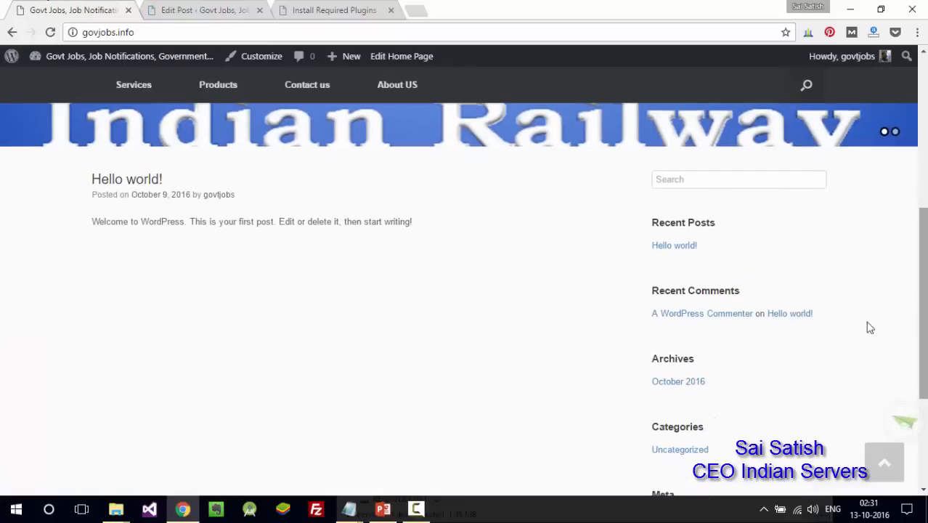
click(50, 32)
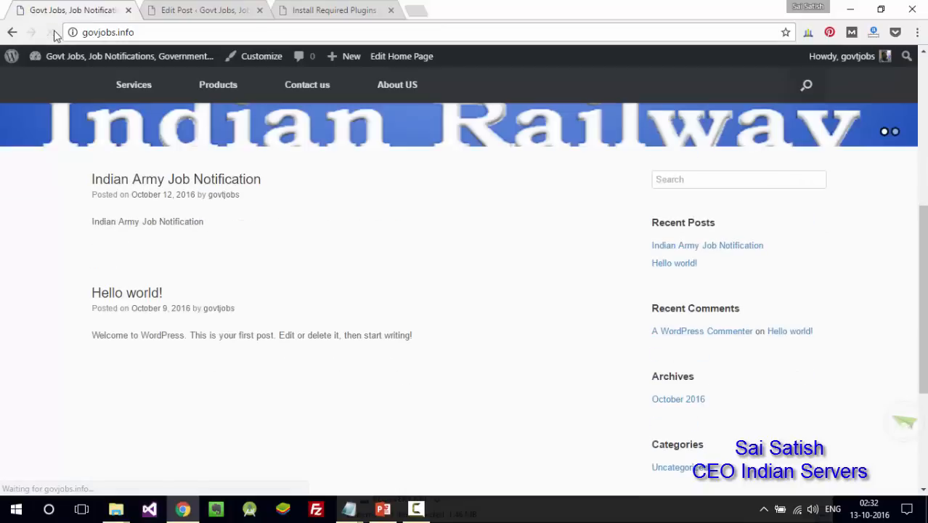
click(173, 181)
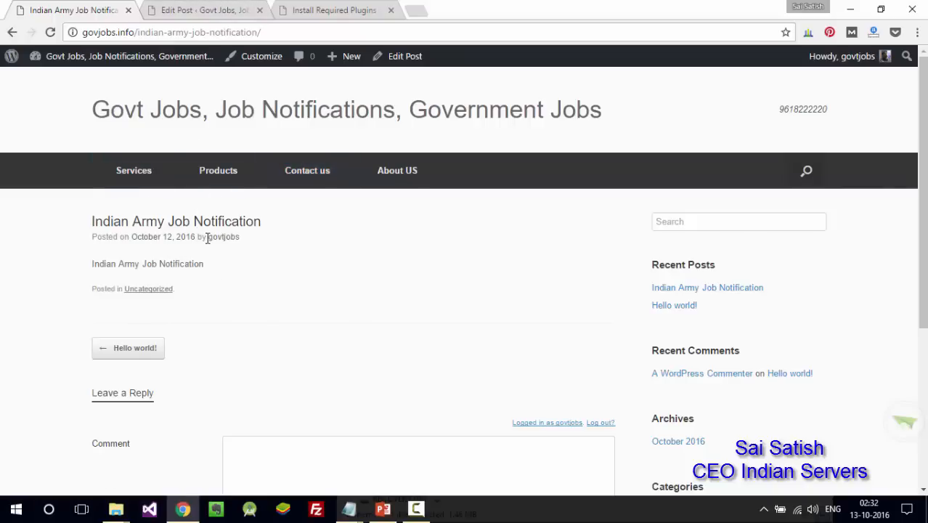
click(228, 7)
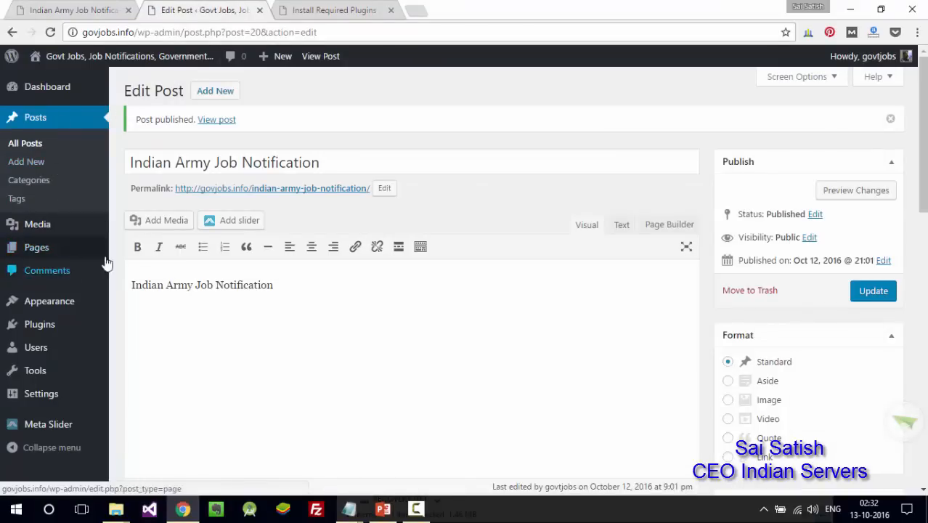
- Go to Plugins > Add New to browse for new plugins
click(230, 308)
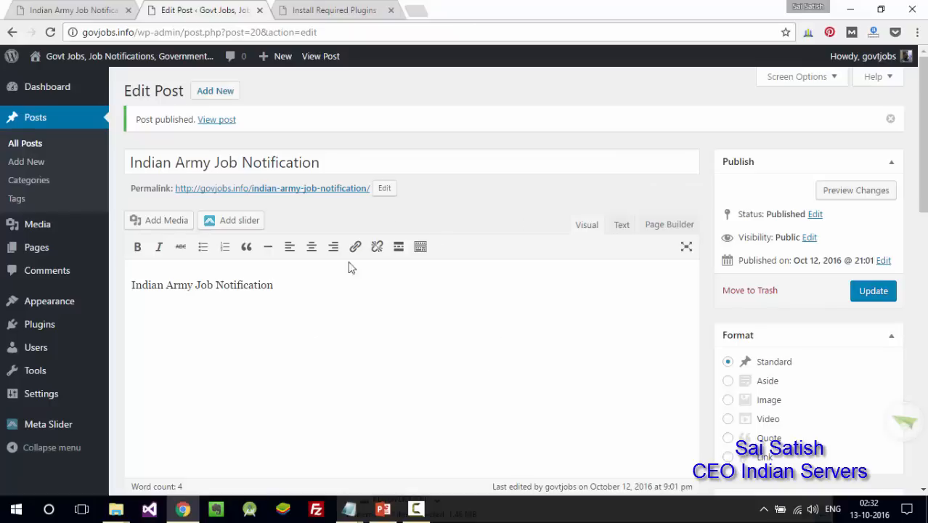
mouse_move(21, 332)
click(151, 346)
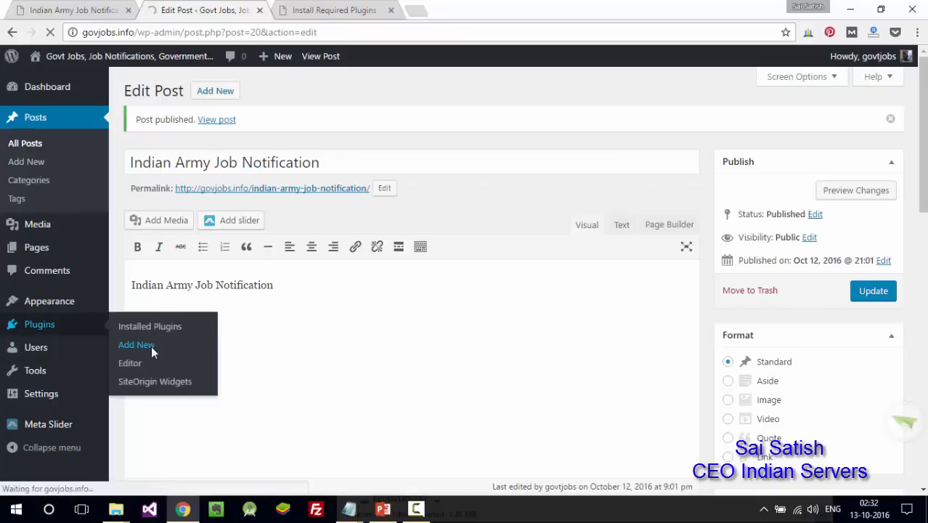
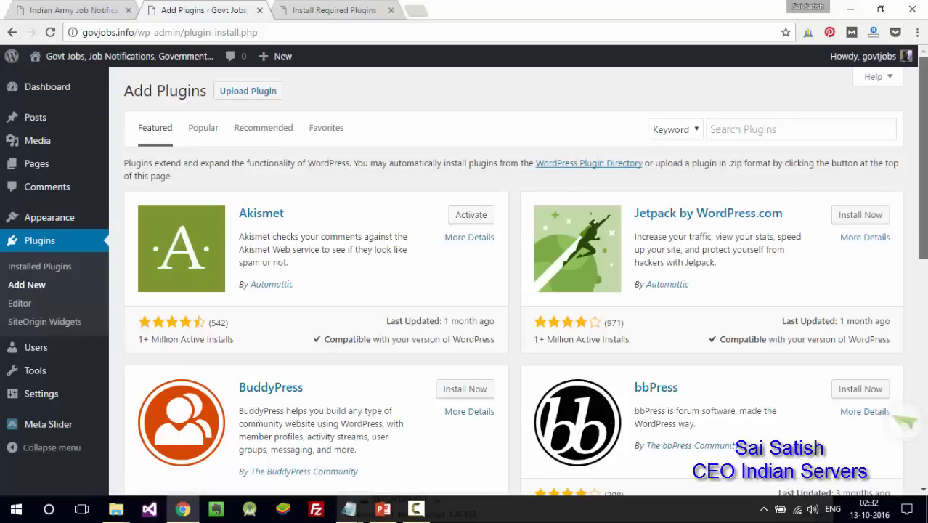
- Leave the Add Plugins page and view the live Indian Army Job Notification post
scroll(922, 211, down, 3)
scroll(890, 173, up, 3)
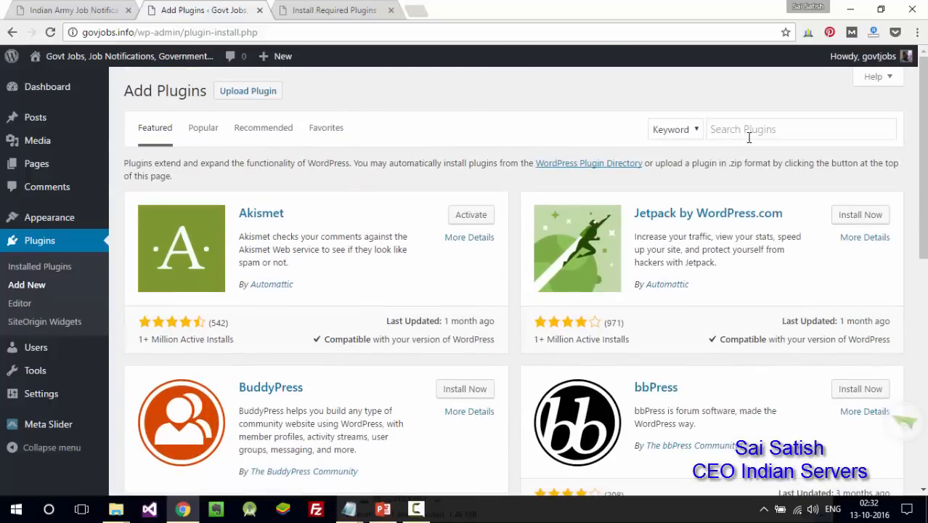
click(93, 9)
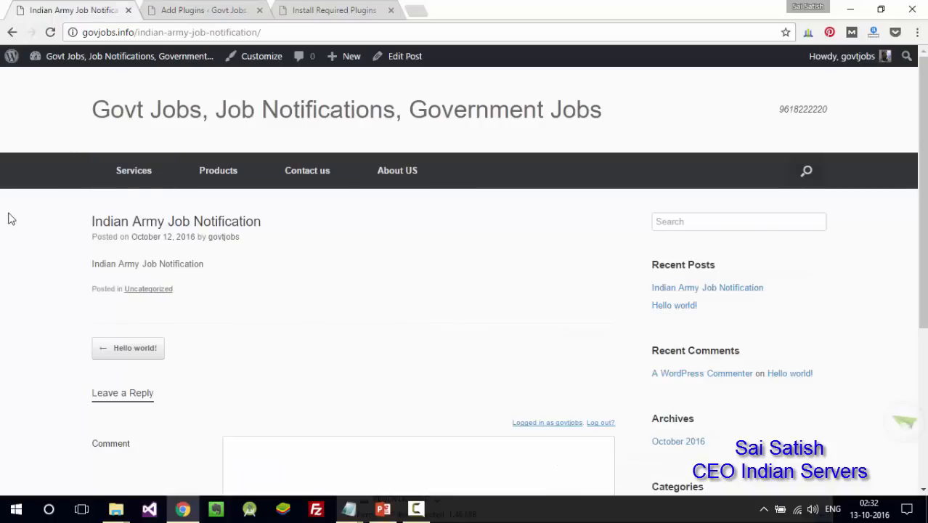
scroll(438, 336, down, 4)
scroll(437, 336, up, 4)
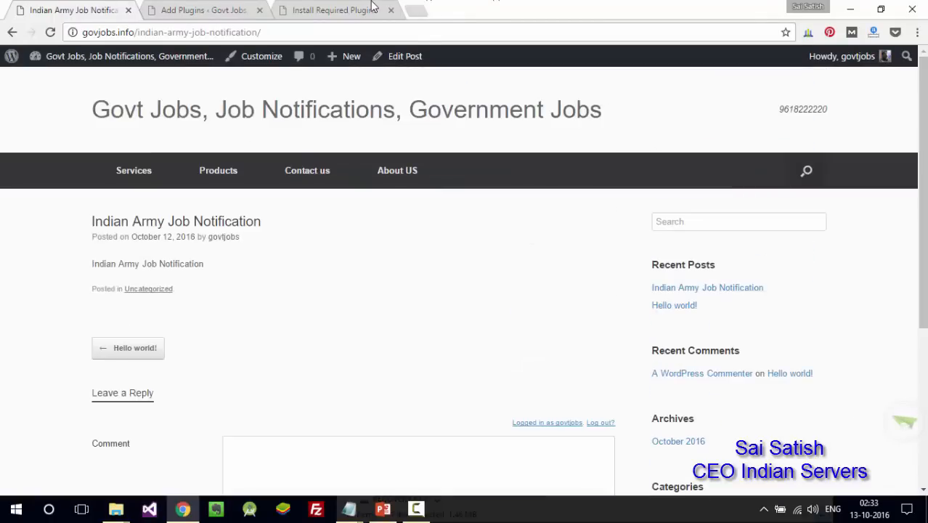
- Load the news.indianservers.com Jobs for ECE page in a new tab, then return to Add Plugins
click(421, 12)
text(news)
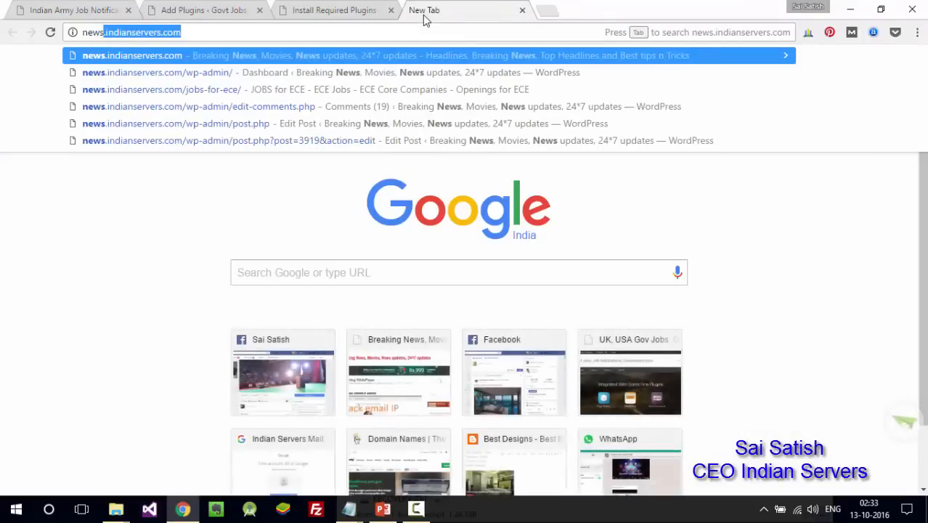
key(Down)
key(Down)
key(Return)
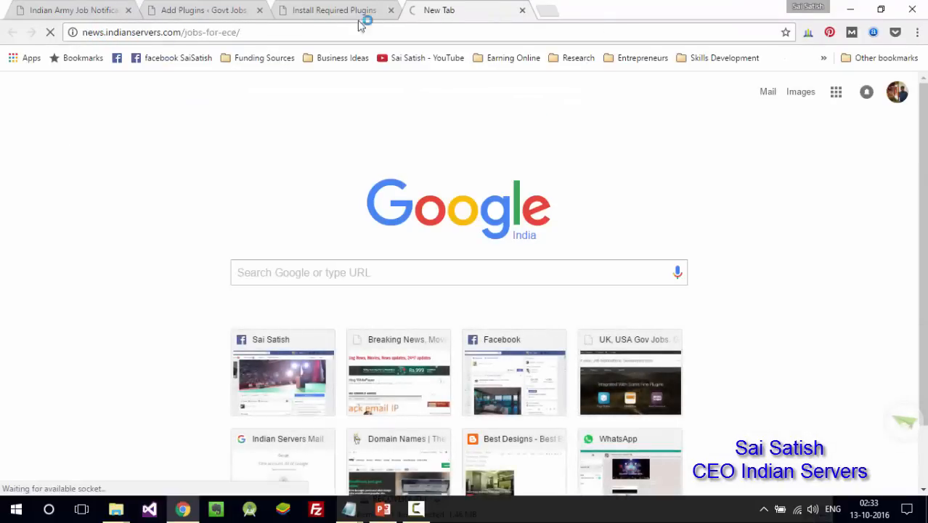
click(202, 32)
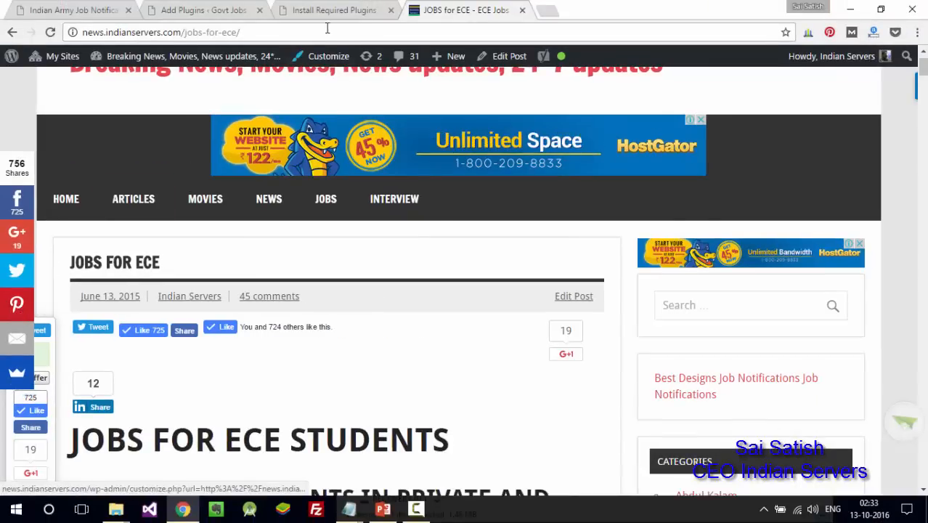
click(57, 9)
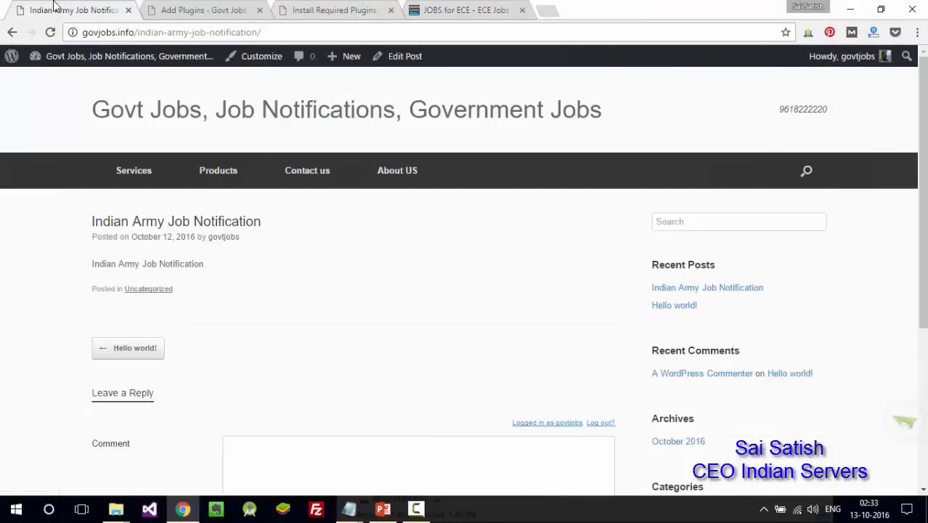
click(173, 8)
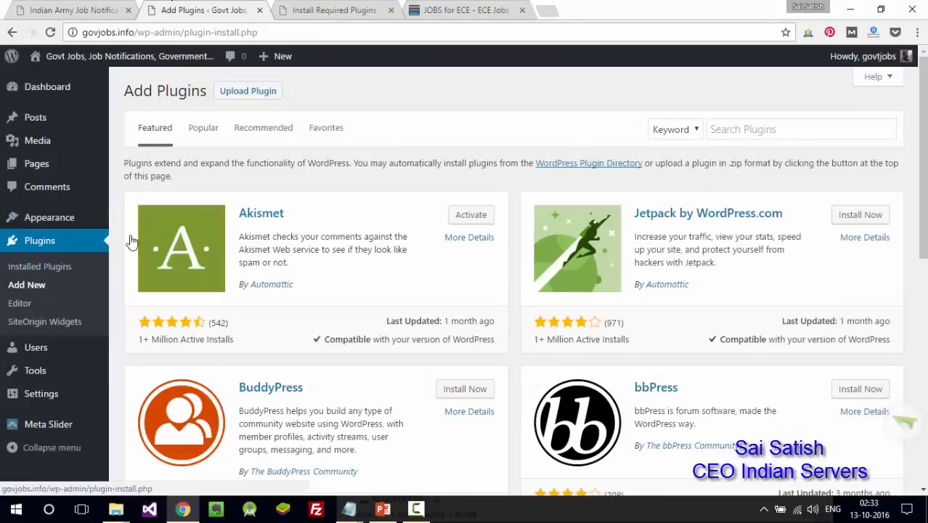
- Search the plugin directory for SumoMe and install it
click(771, 130)
text(sum)
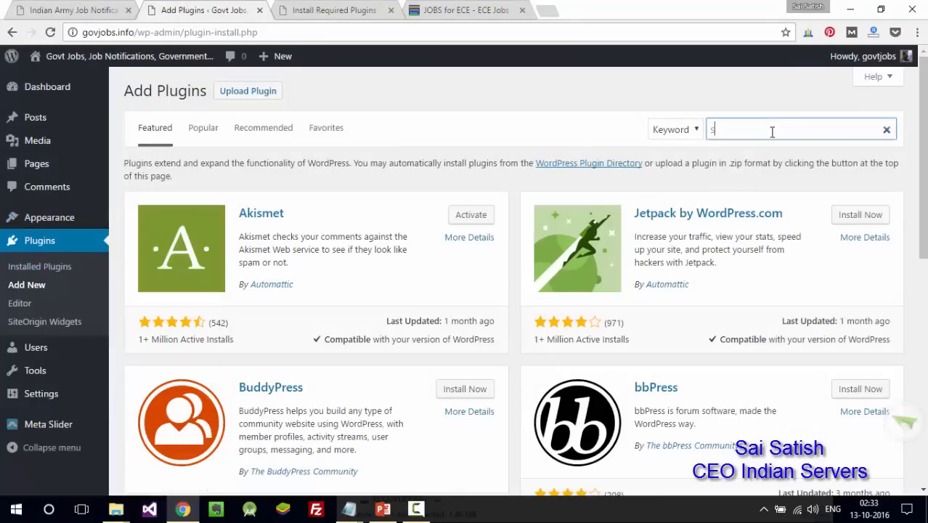
key(Down)
key(Return)
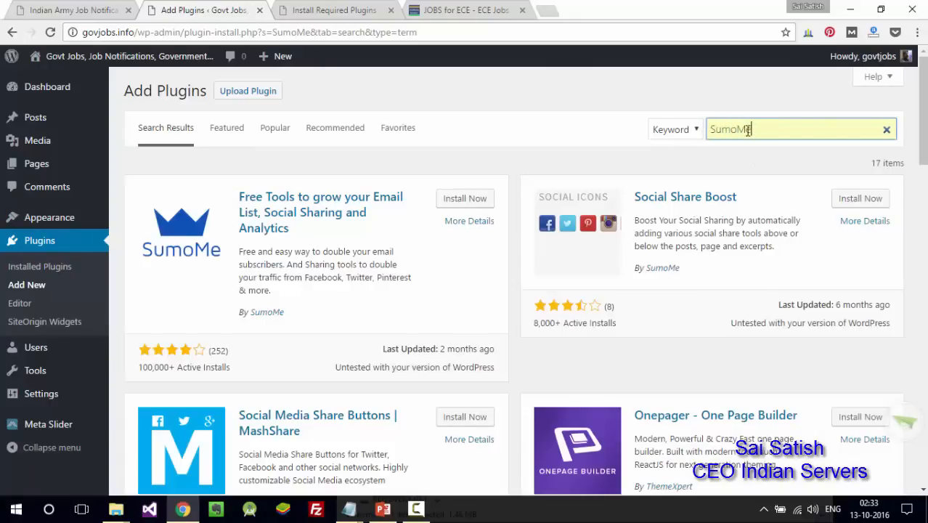
scroll(920, 145, down, 3)
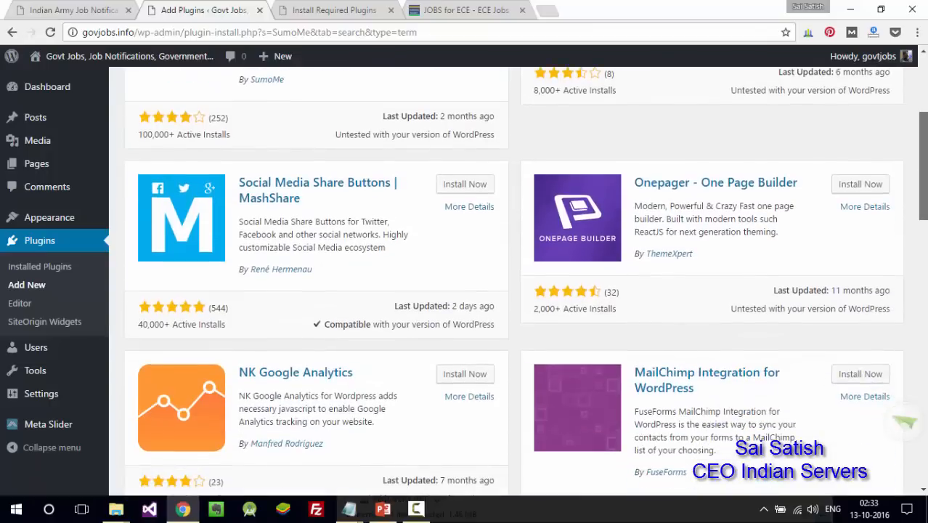
scroll(514, 281, down, 2)
scroll(922, 229, down, 3)
scroll(922, 229, up, 3)
scroll(922, 229, up, 5)
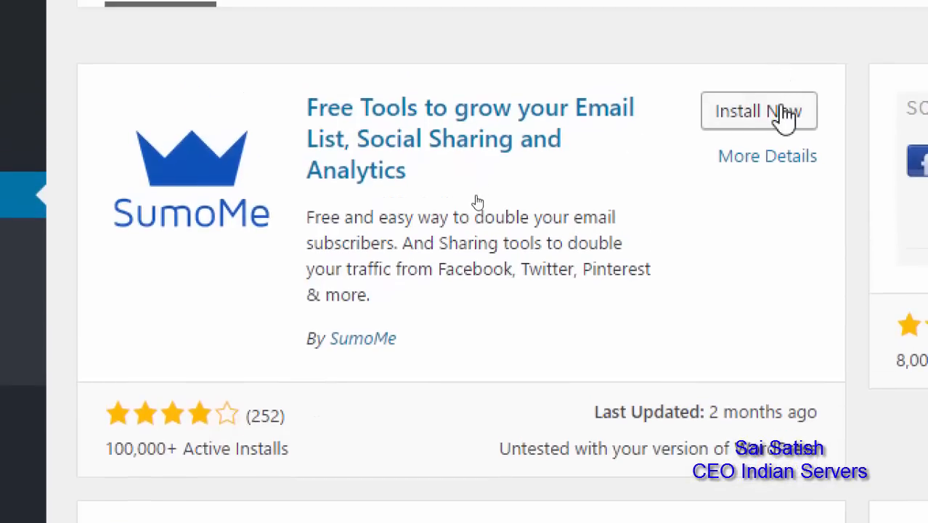
click(786, 116)
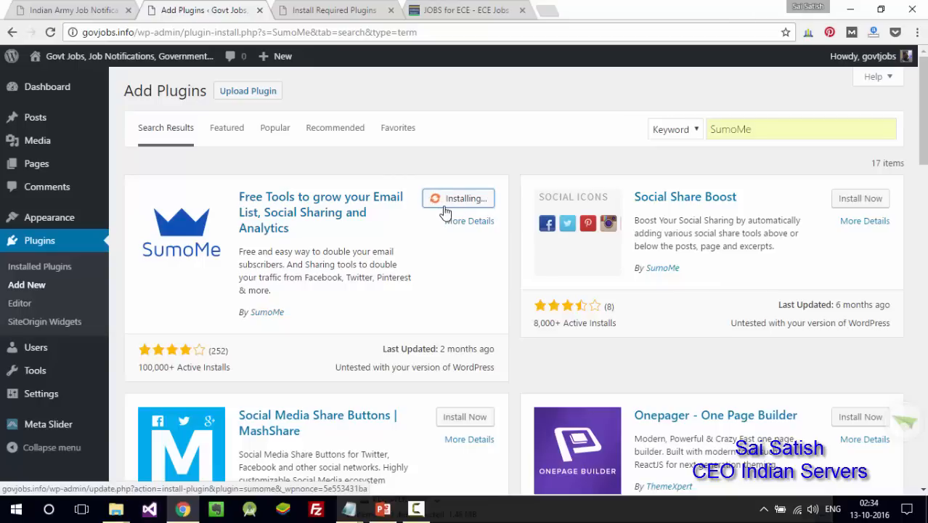
- Check the Useful plugins slide in PowerPoint, then come back to the Add Plugins page
click(392, 511)
click(67, 301)
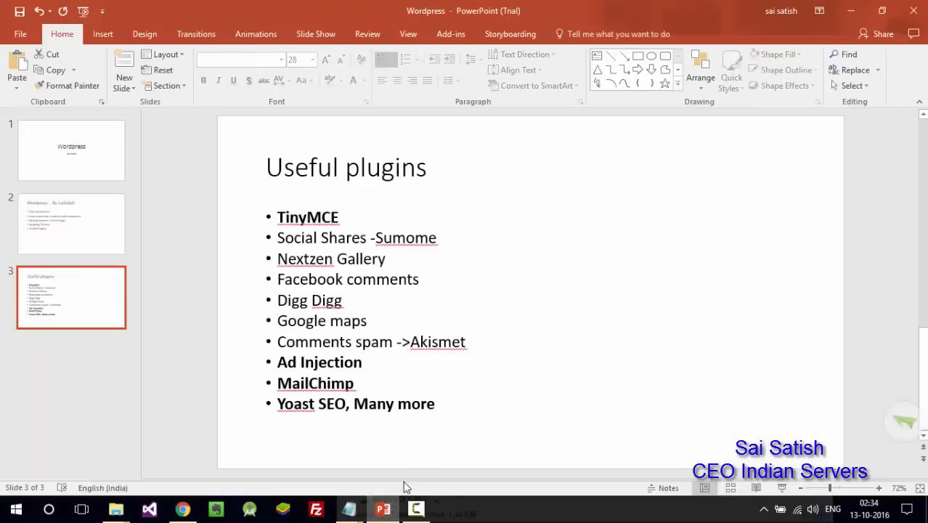
click(393, 506)
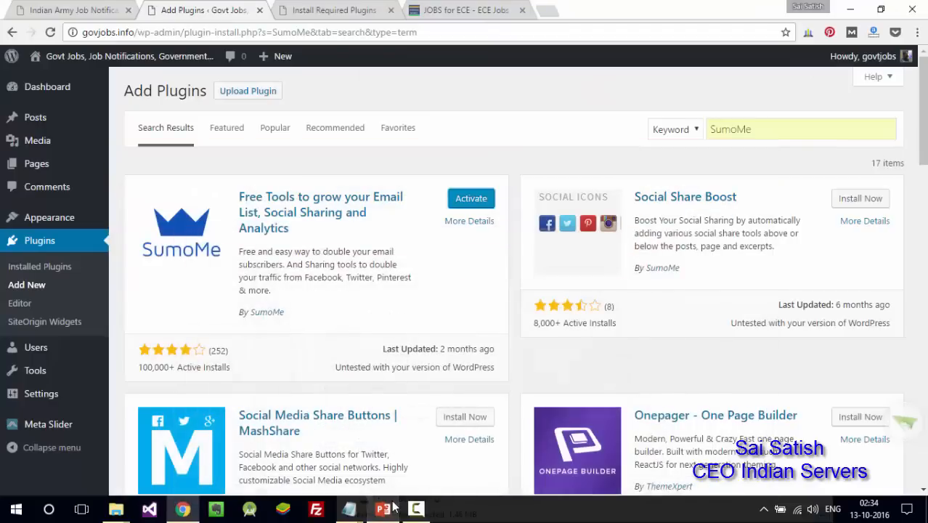
- Activate SumoMe and log in to an existing SumoMe account with its password
click(469, 201)
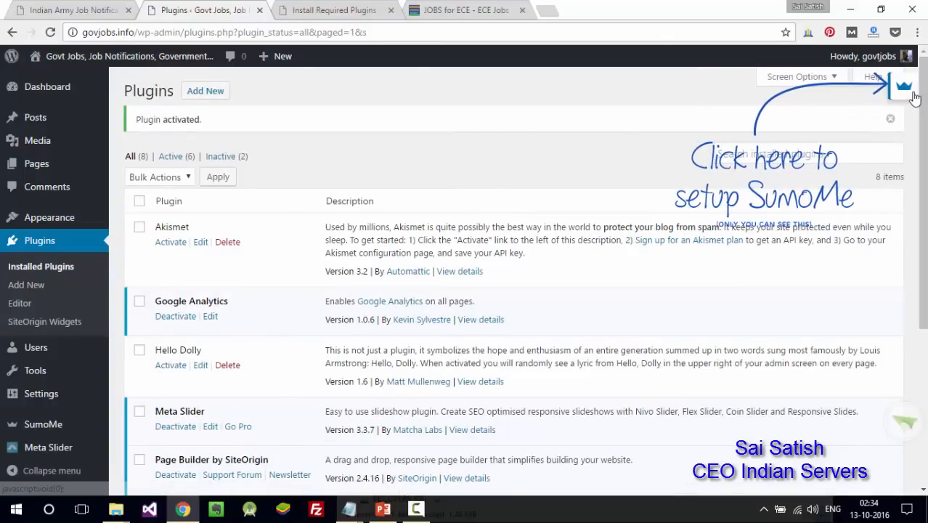
click(914, 93)
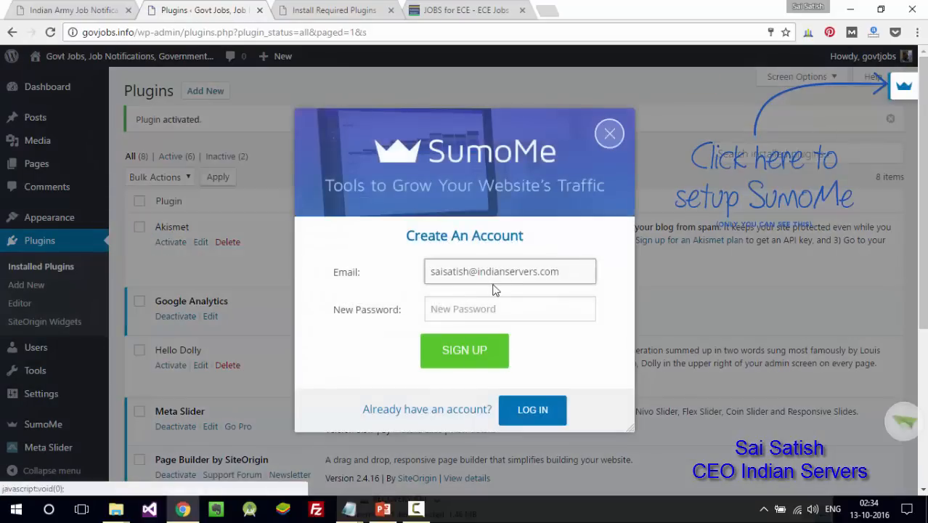
click(482, 306)
text(a)
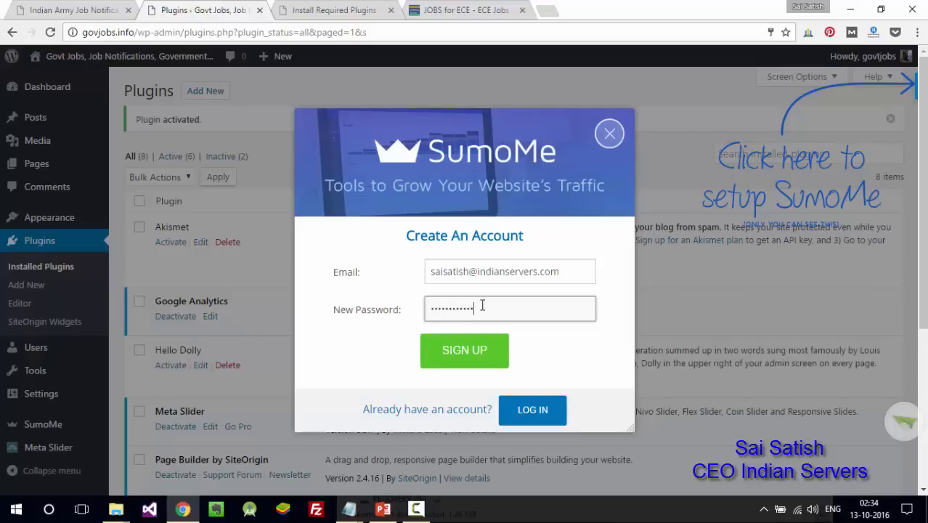
key(Return)
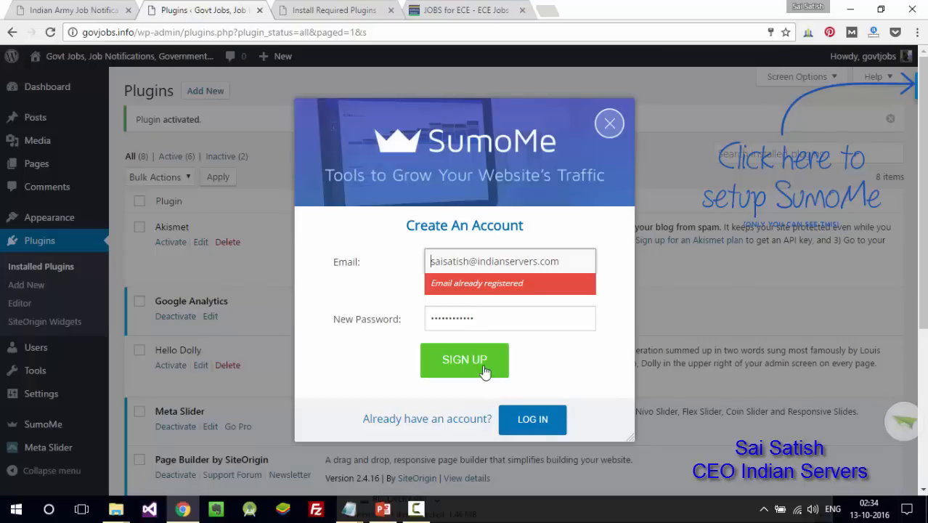
click(535, 421)
click(491, 286)
text(abc)
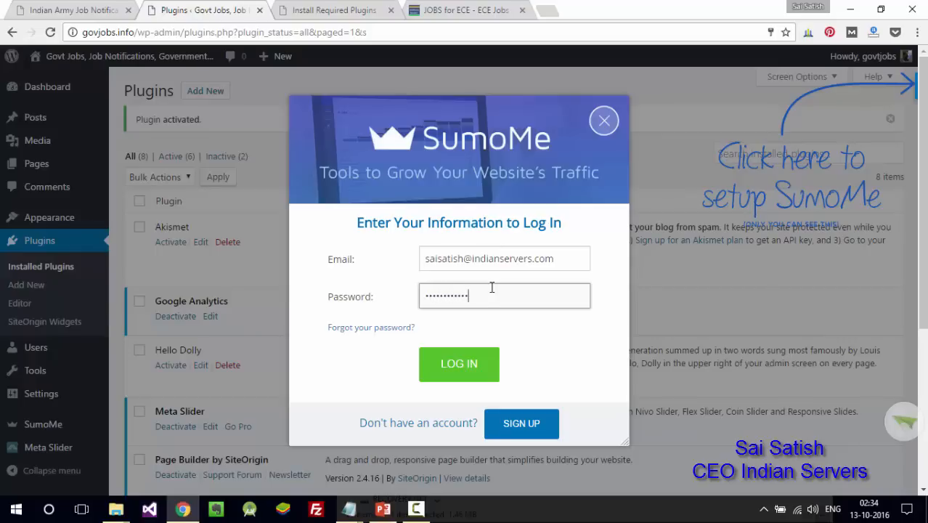
click(460, 369)
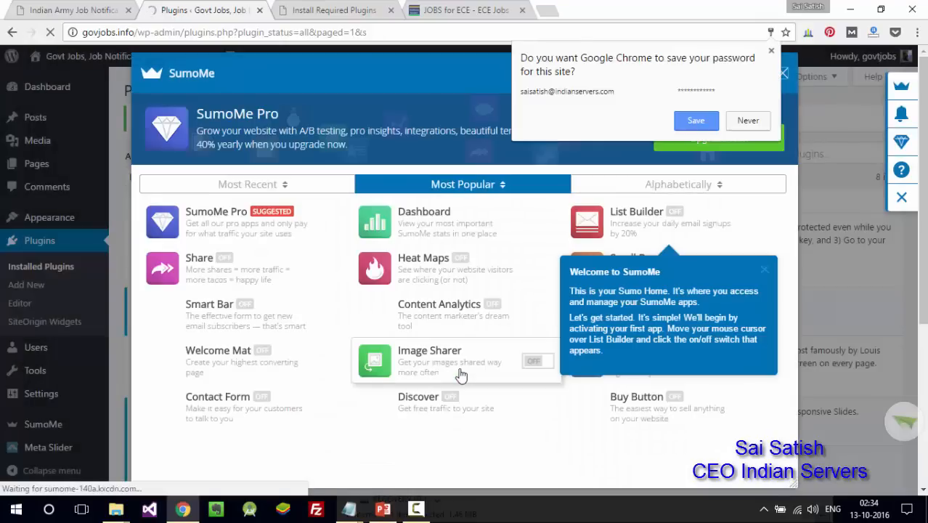
click(752, 120)
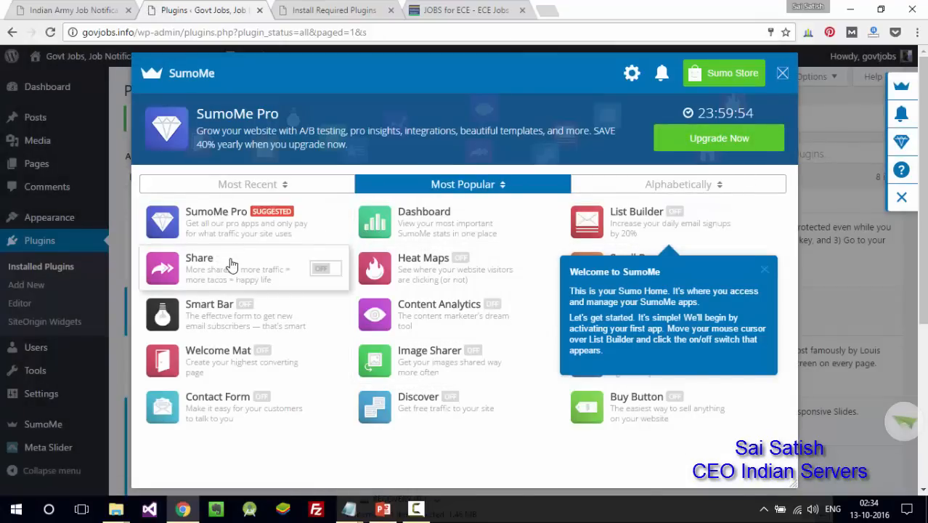
- Switch on the SumoMe Share, Smart Bar, Heat Maps and Image Sharer apps
click(328, 273)
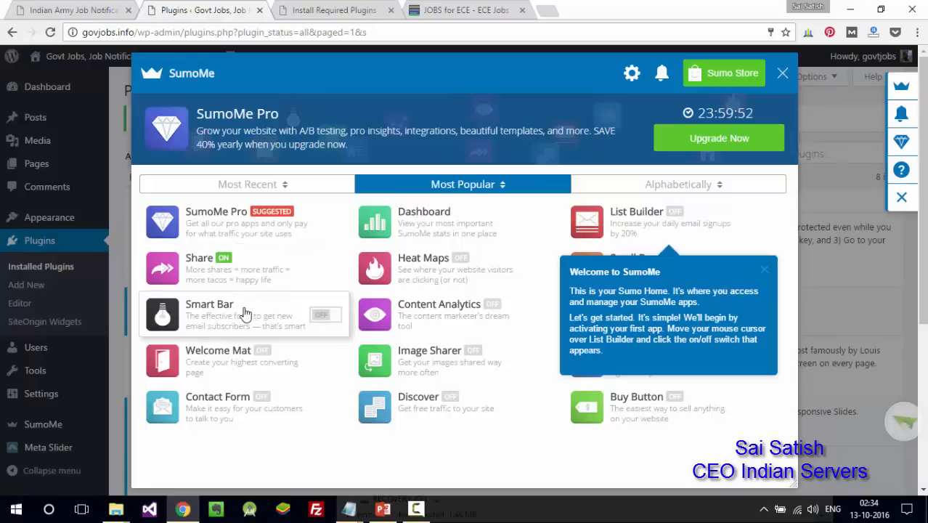
click(333, 317)
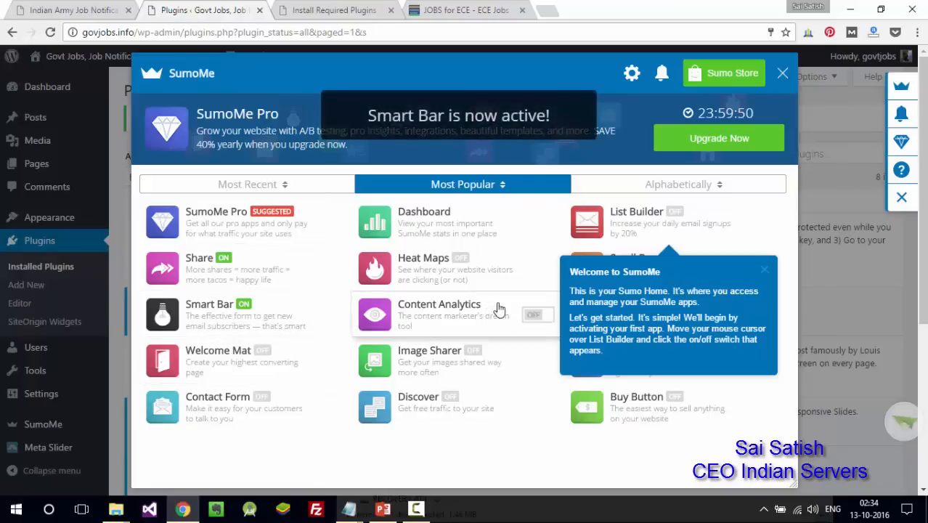
click(537, 270)
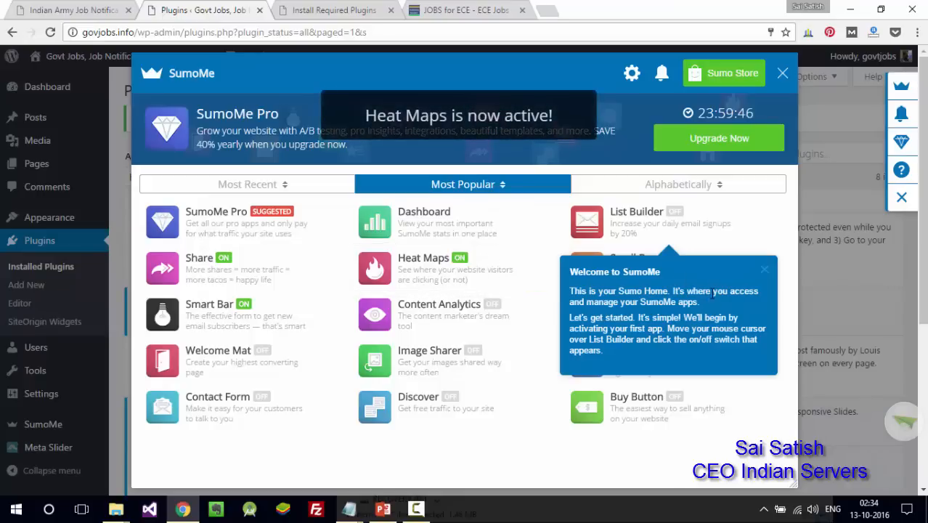
click(538, 361)
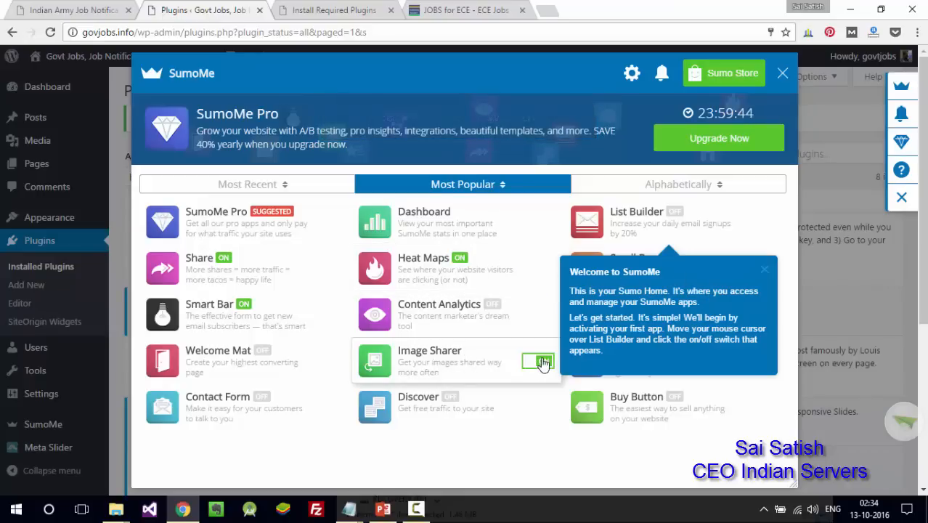
- Dismiss the SumoMe welcome tour and close the SumoMe panel
click(765, 270)
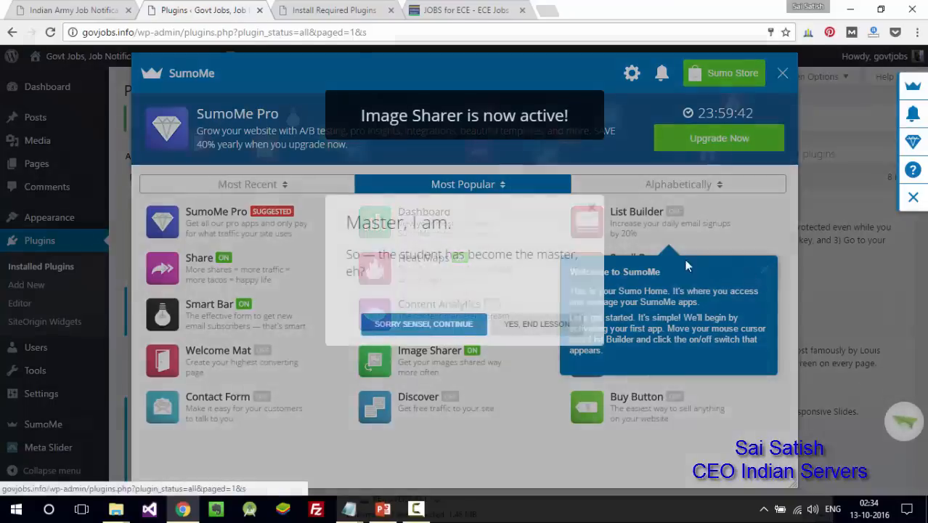
click(444, 327)
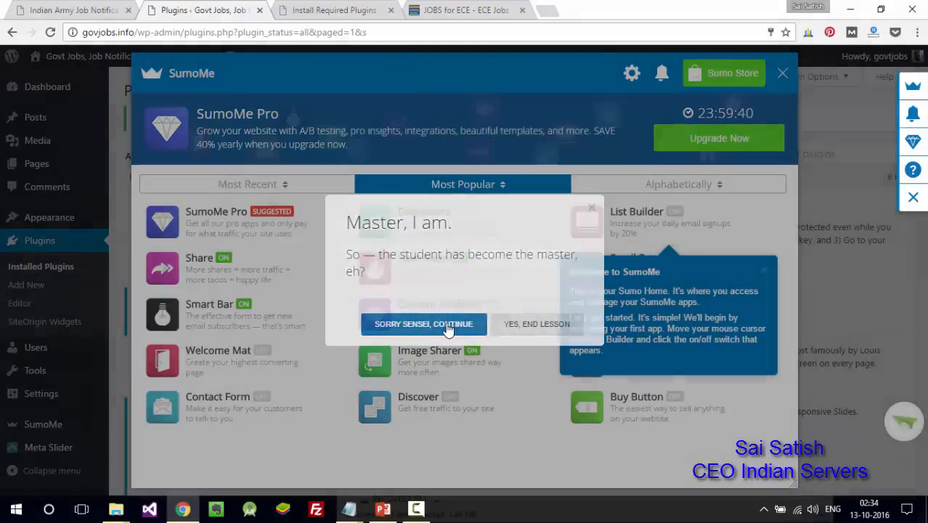
click(783, 81)
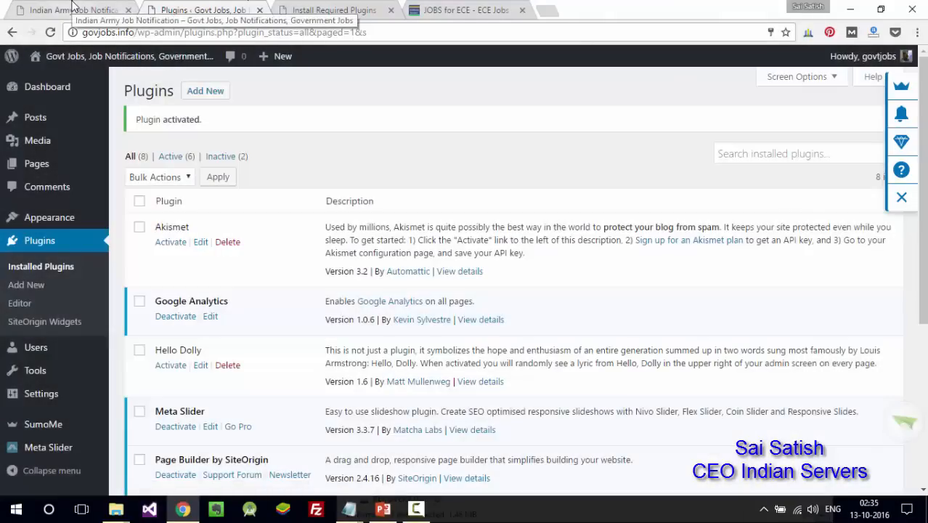
click(73, 9)
click(50, 32)
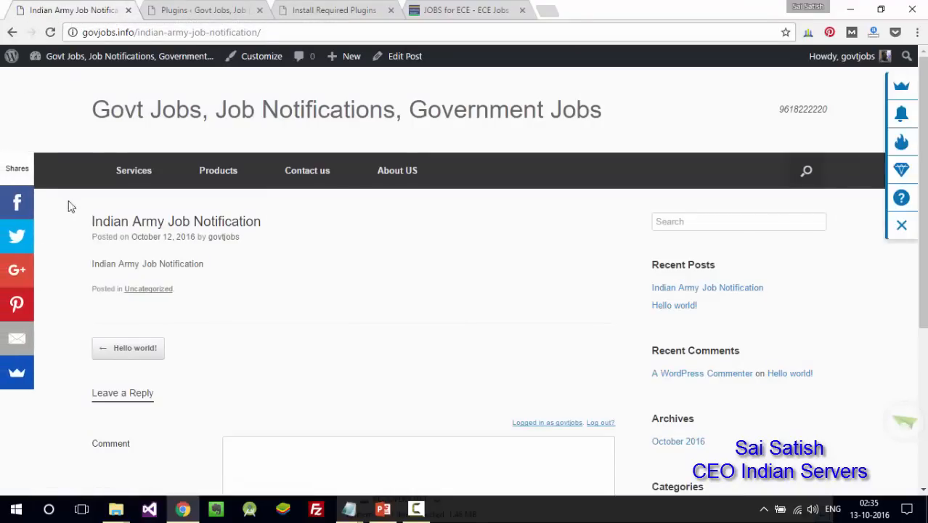
click(18, 201)
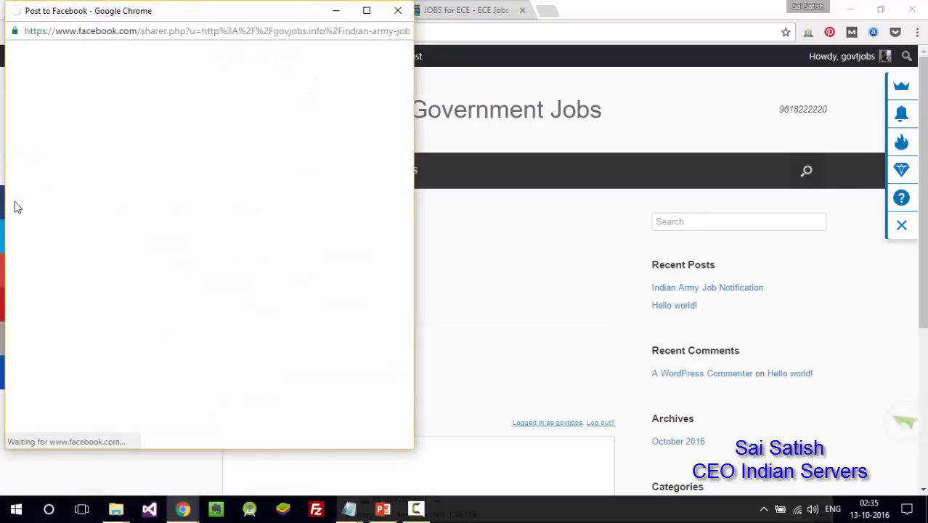
click(398, 10)
click(276, 110)
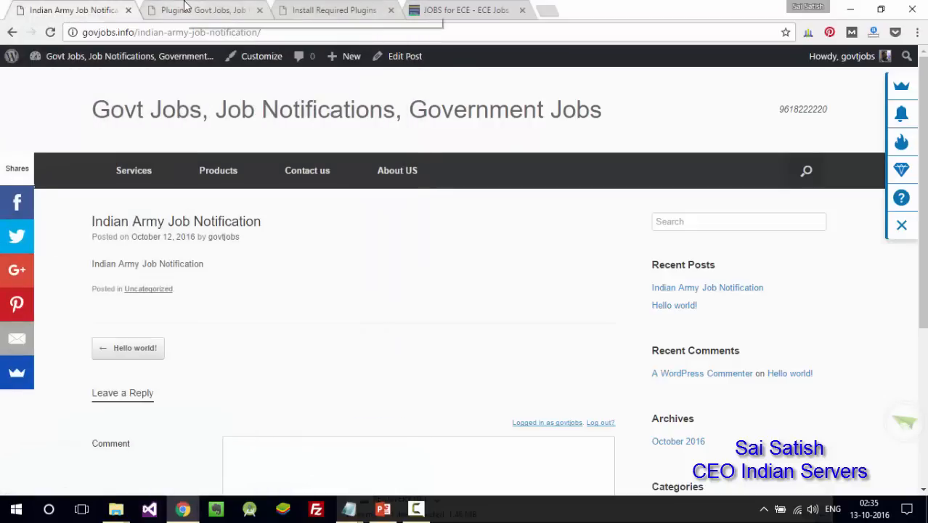
click(185, 7)
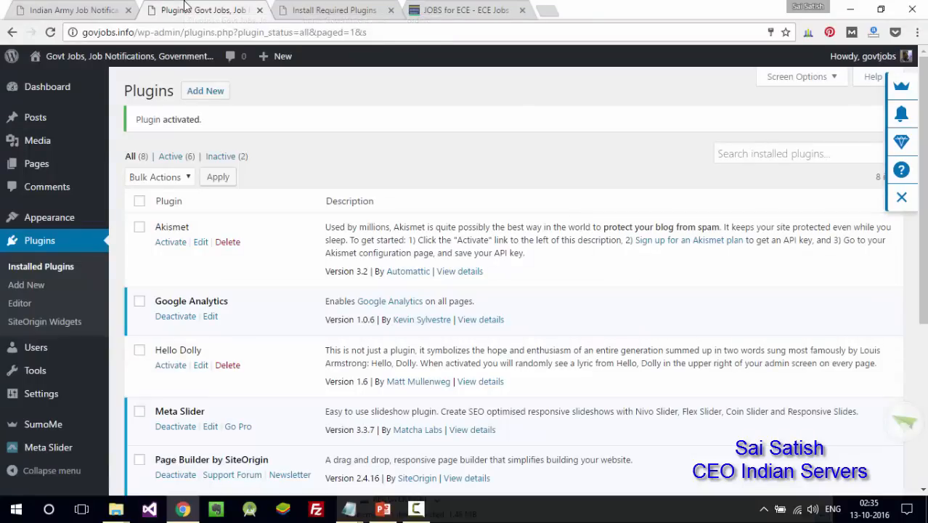
- Briefly check the Install Required Plugins page, then focus the Add Plugins search box
click(303, 9)
click(225, 8)
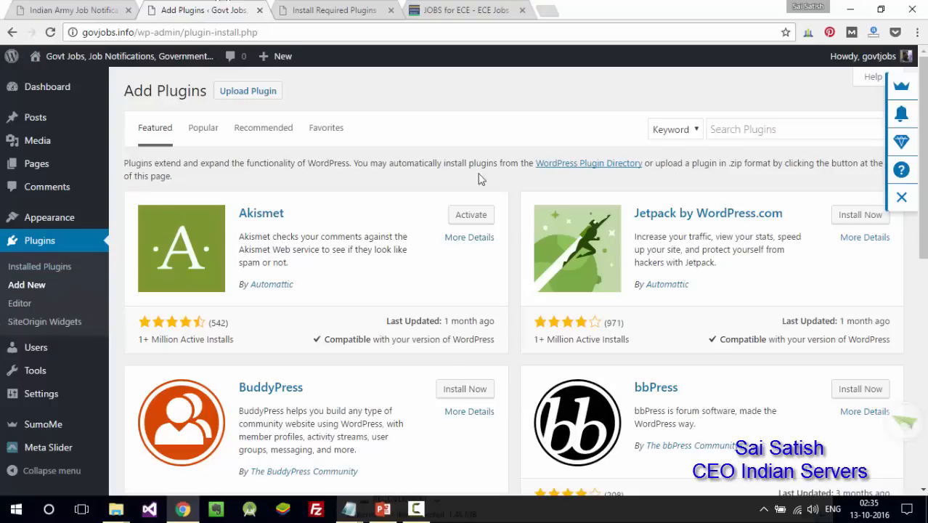
click(776, 138)
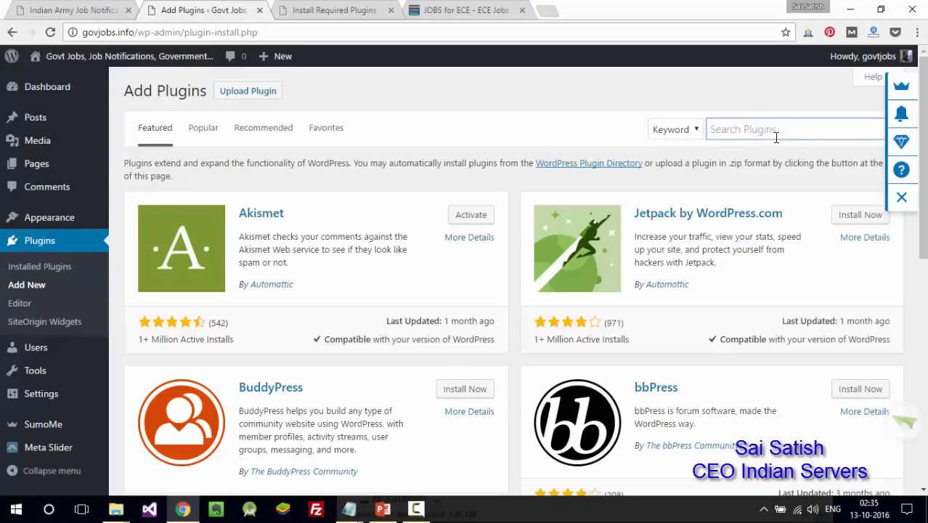
- Search plugins for 'google analytics' and review the 925 results
text(google)
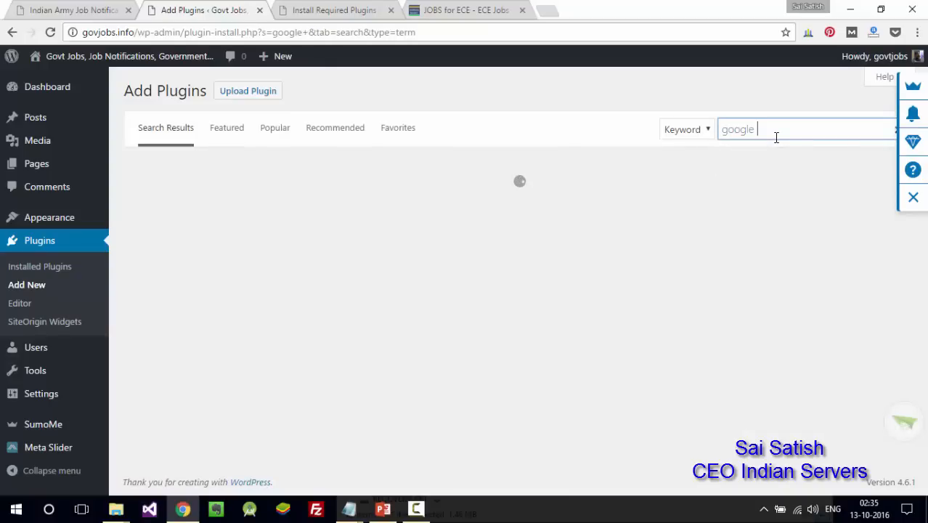
text( ana)
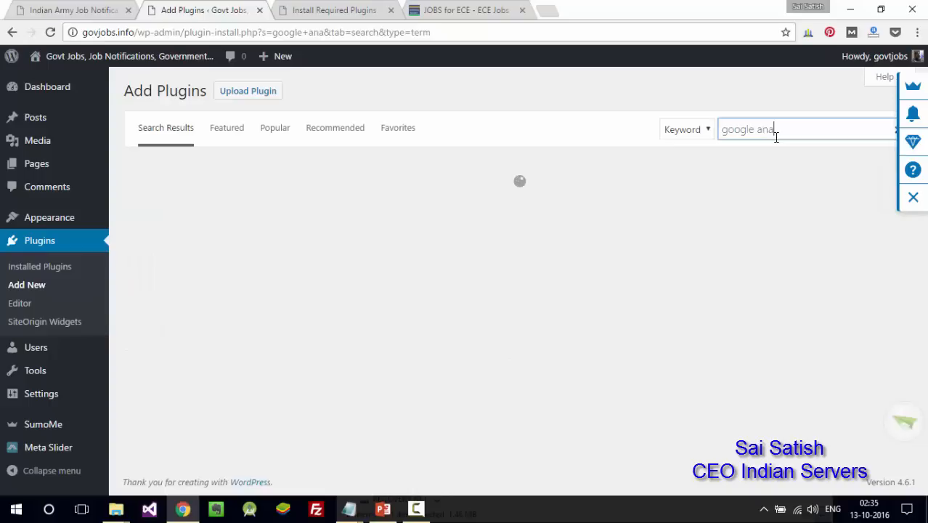
text(lytics)
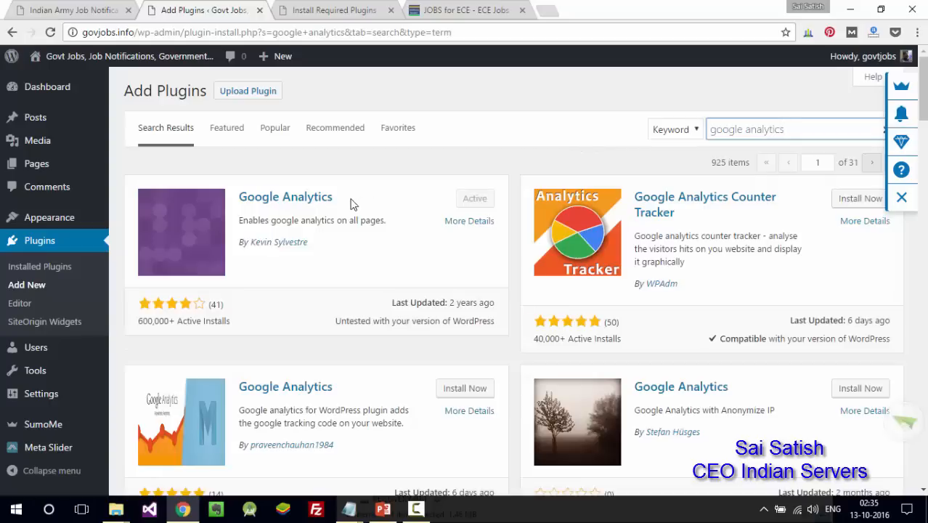
drag(325, 221, 293, 224)
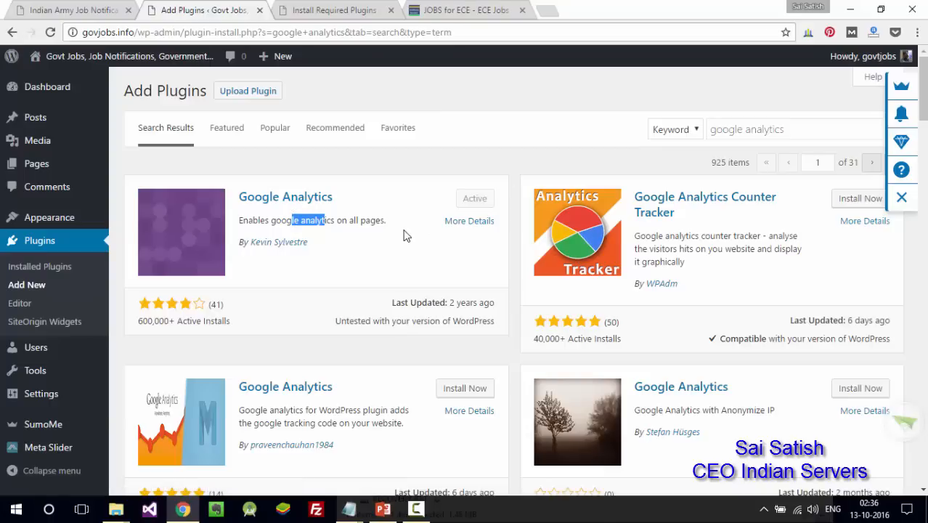
key(ctrl+t)
- Google 'google analytics', open the Google Analytics site, then return to Install Required Plugins
text(google analytics)
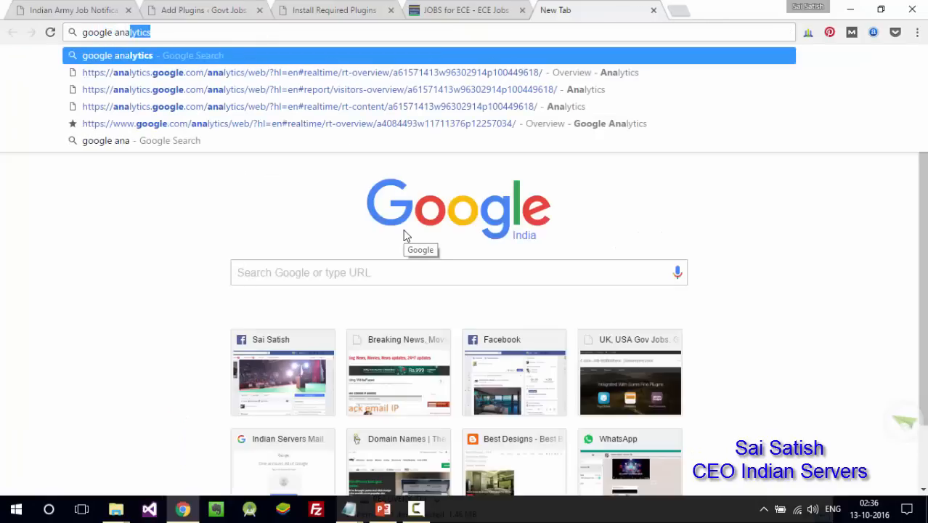
key(Return)
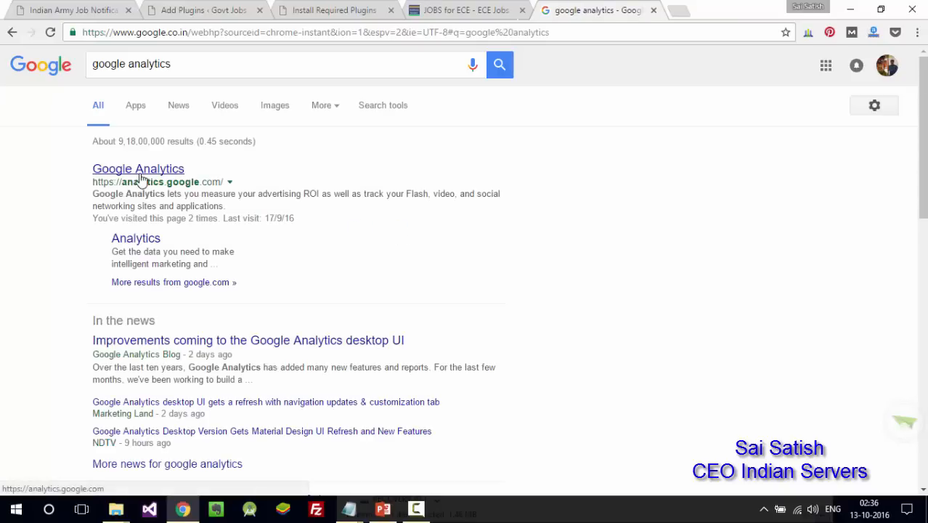
click(140, 176)
click(314, 8)
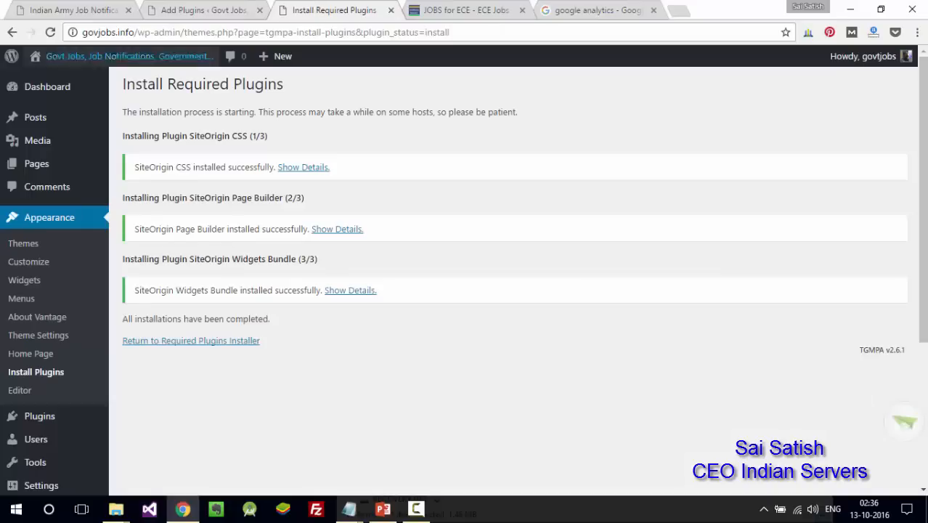
- Return to the 'google analytics' plugin results and clear the selected description text
click(230, 6)
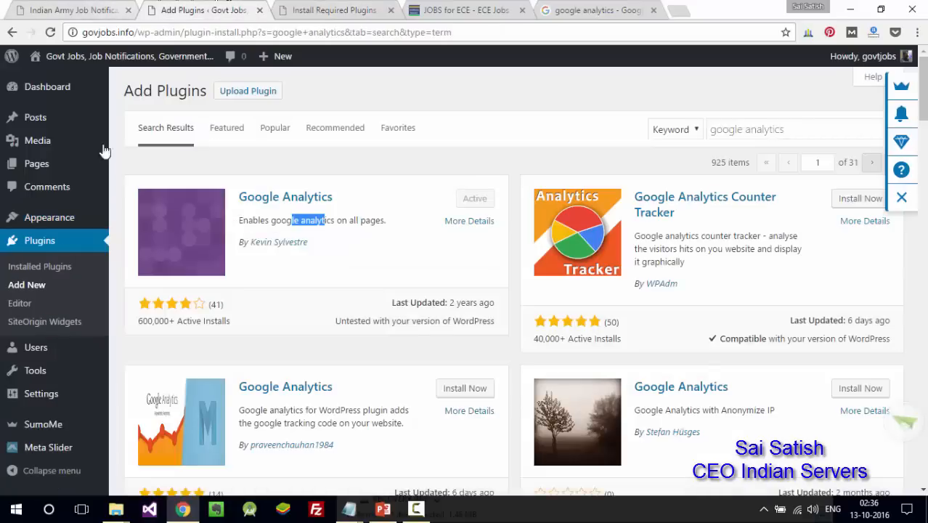
mouse_move(99, 414)
mouse_move(64, 458)
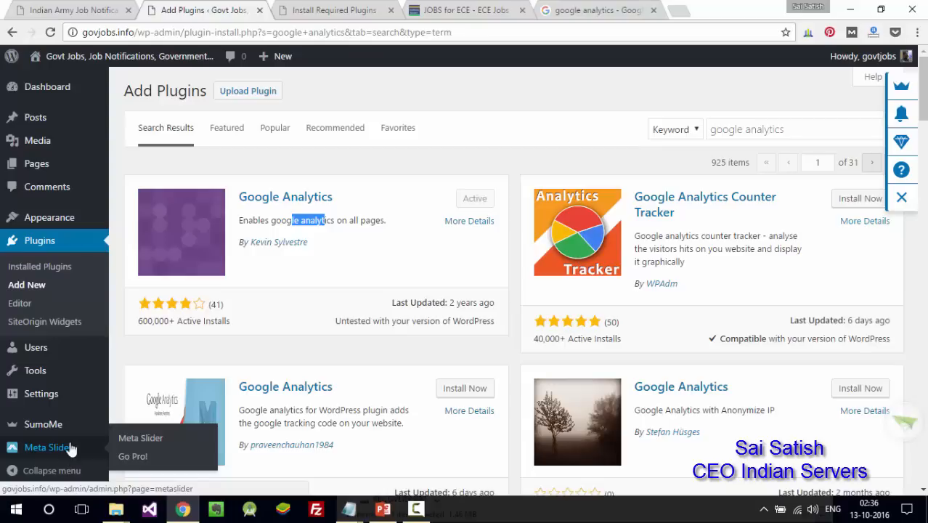
click(331, 220)
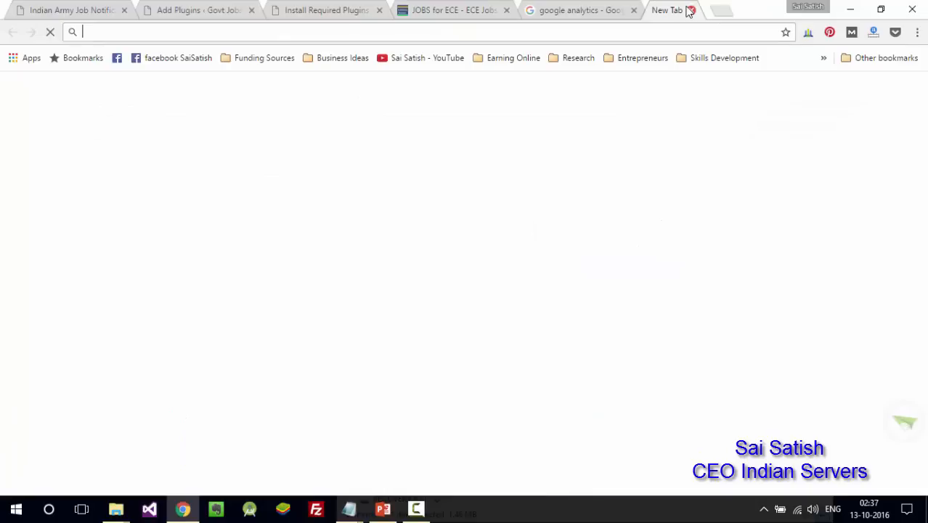
- Search Google for 'google webmaster tools', open Search Console, then close both Google tabs
click(679, 11)
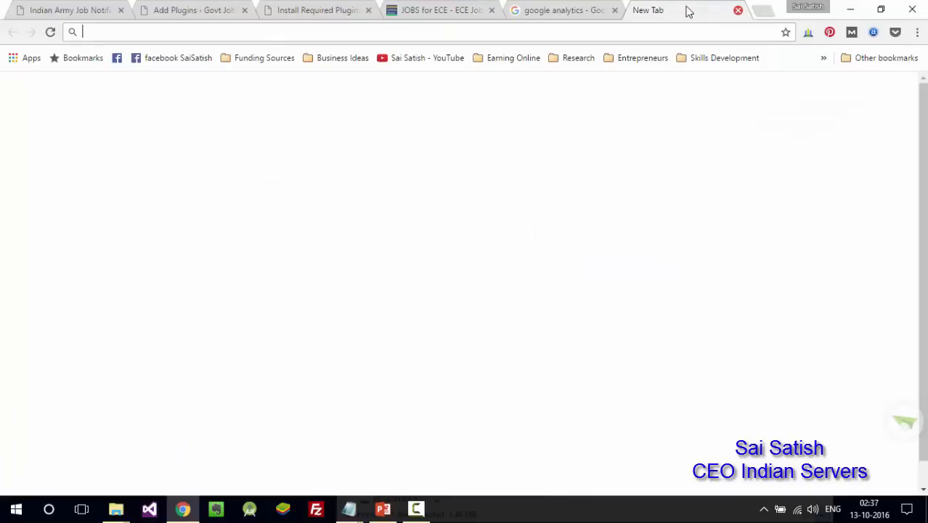
text(w)
key(BackSpace)
key(BackSpace)
text(goog)
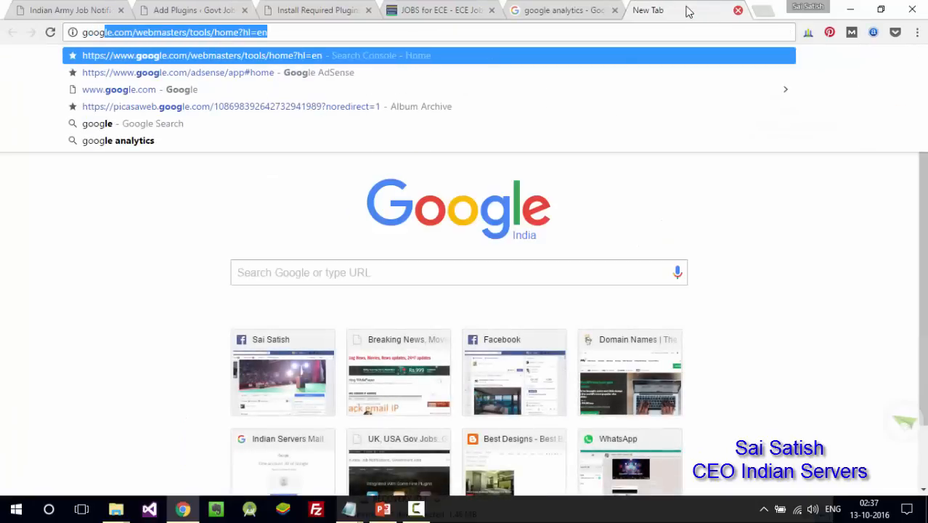
text(le web)
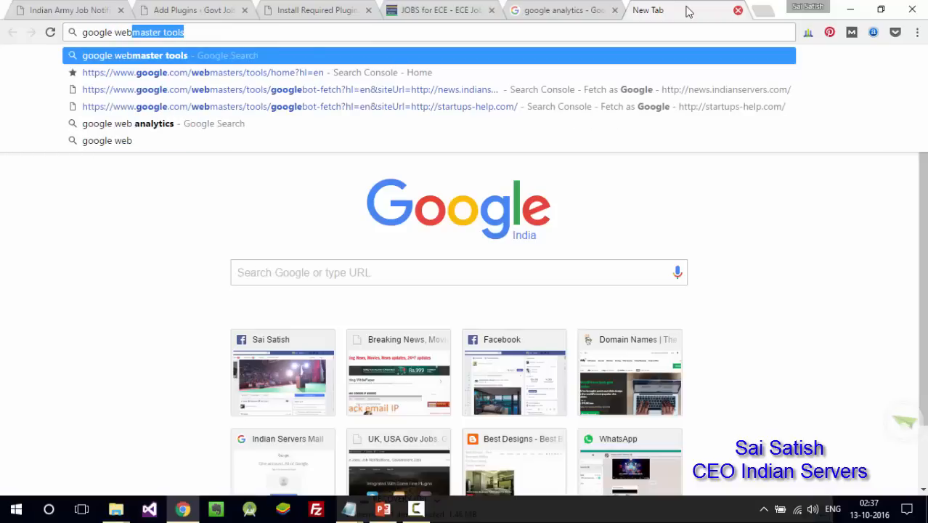
key(Return)
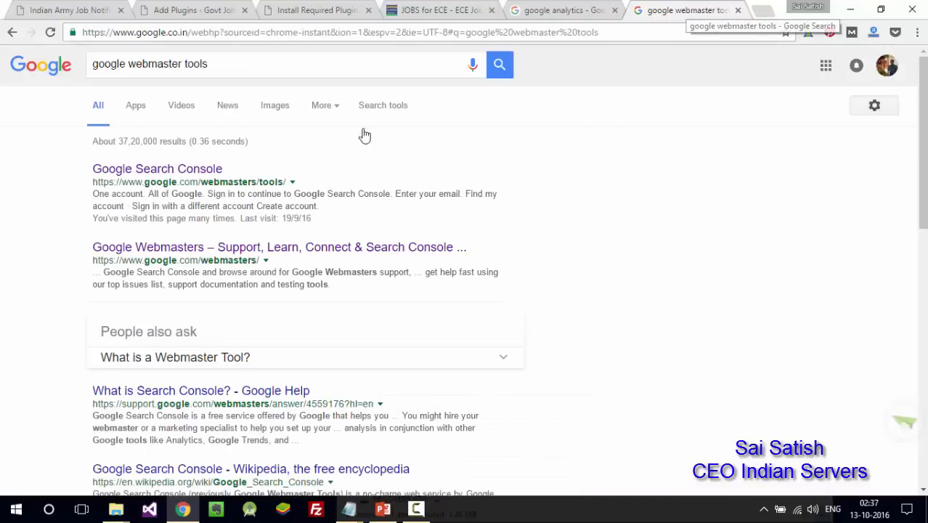
click(187, 169)
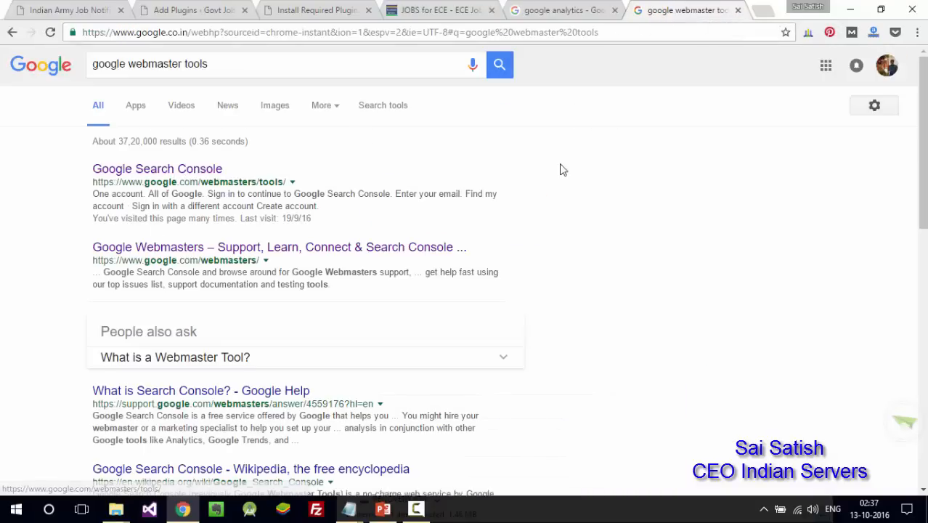
click(739, 10)
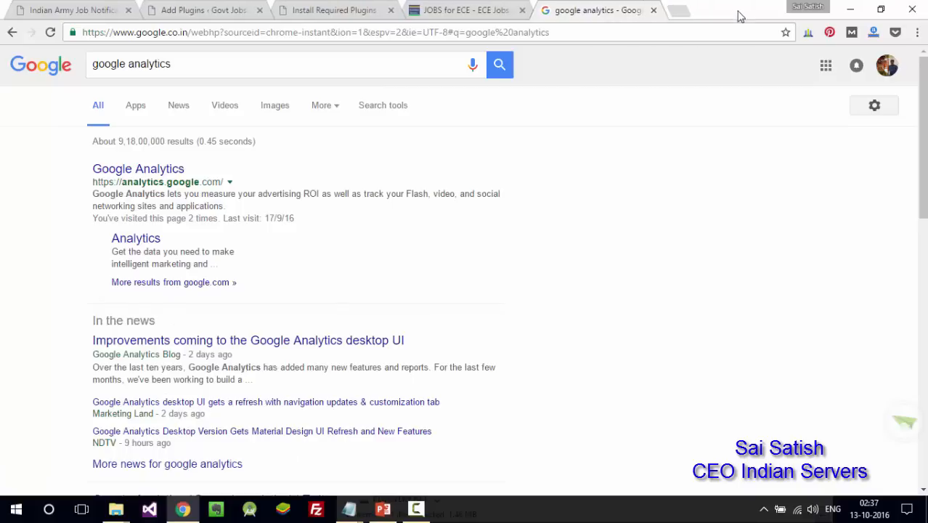
click(653, 11)
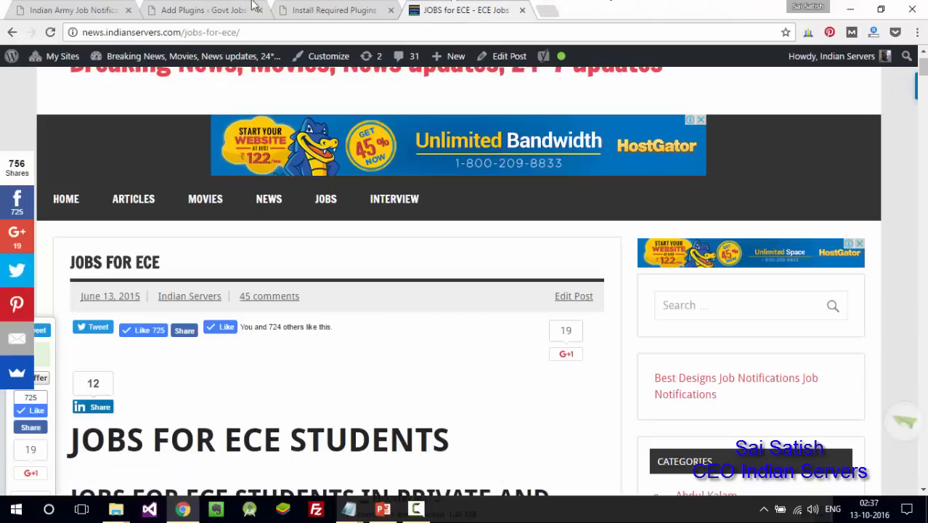
- Close the Install Required Plugins tab, check the PowerPoint plugin list, and open a new tab
click(183, 8)
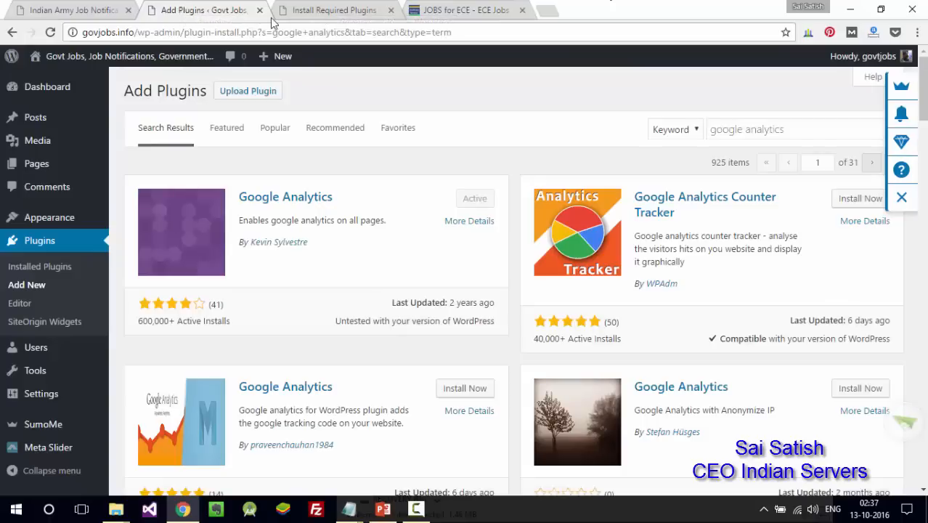
click(390, 10)
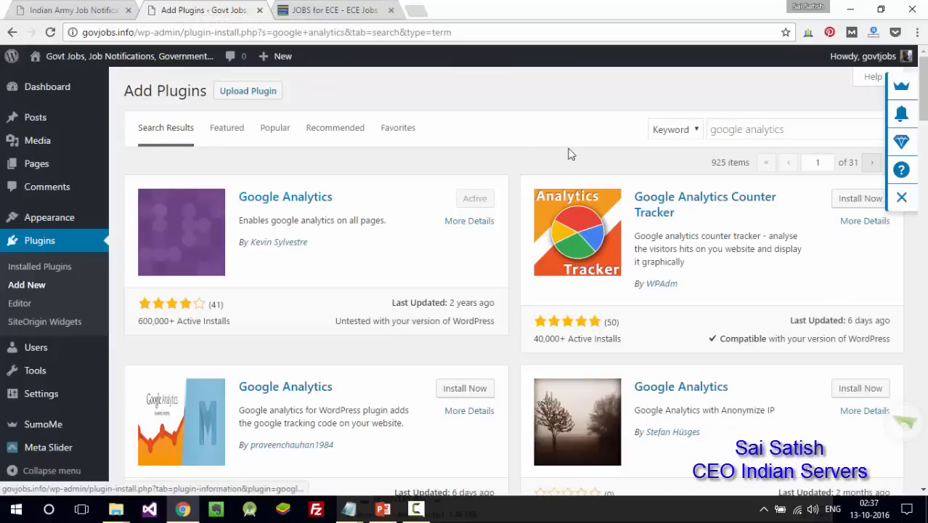
double_click(776, 129)
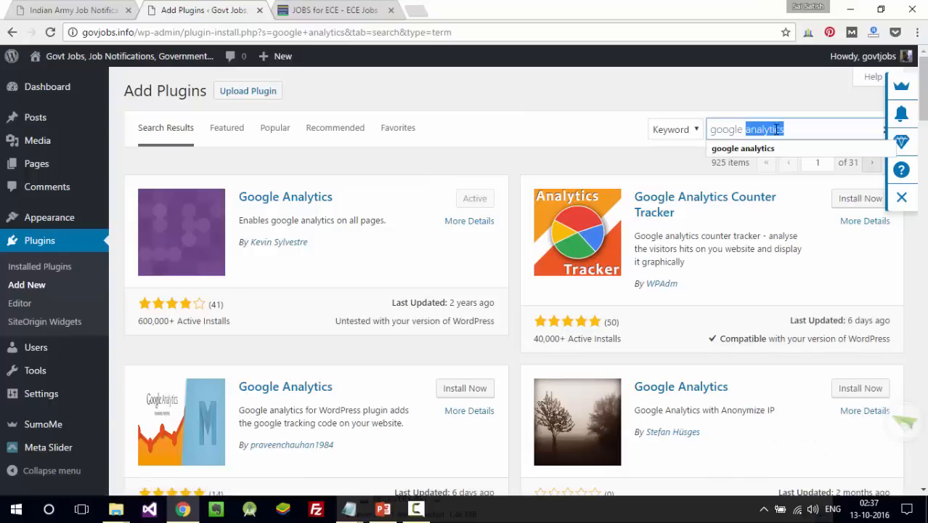
key(alt+Tab)
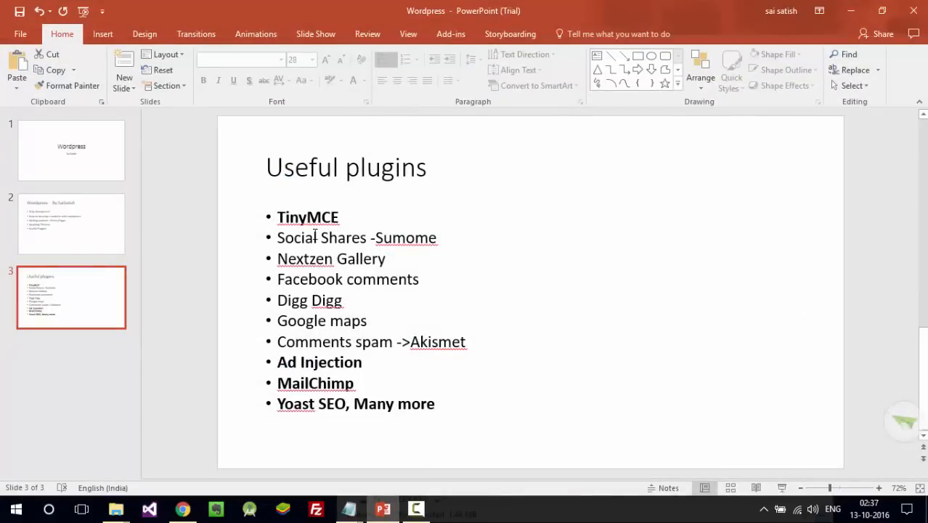
triple_click(312, 259)
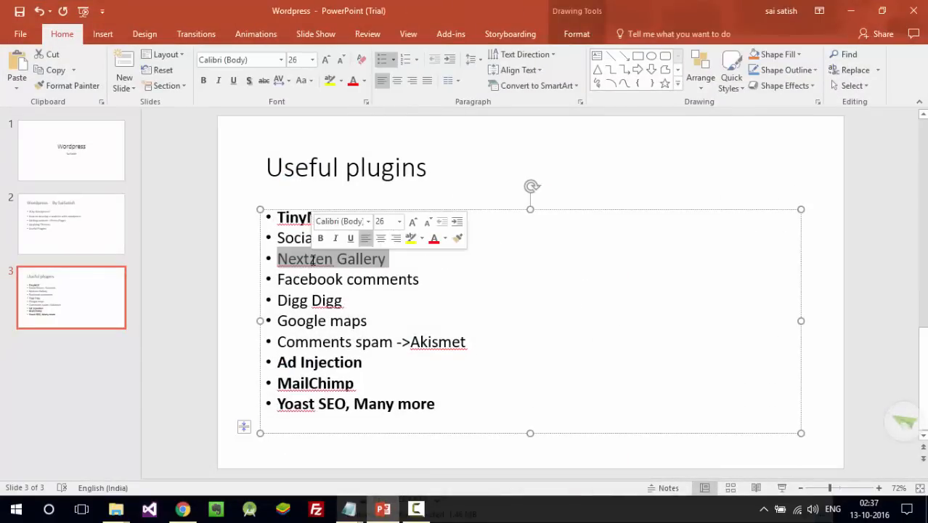
key(alt+Tab)
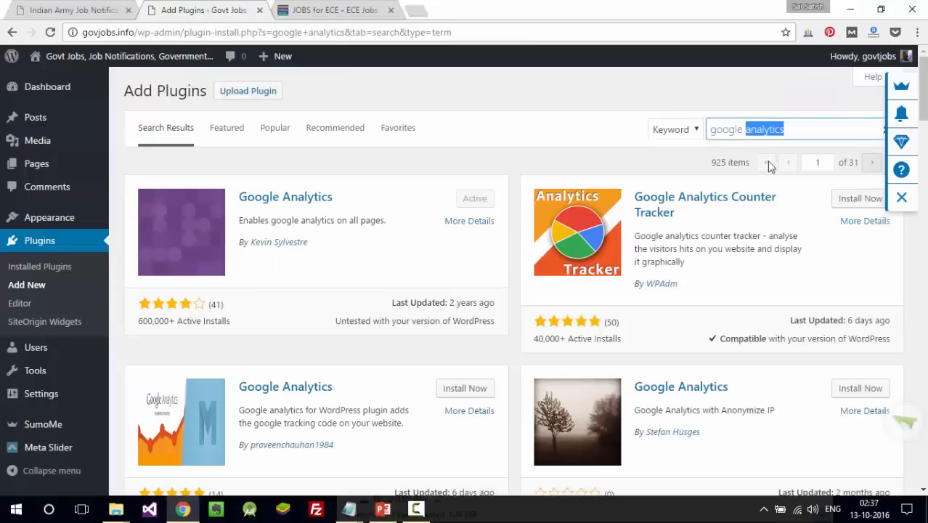
triple_click(792, 128)
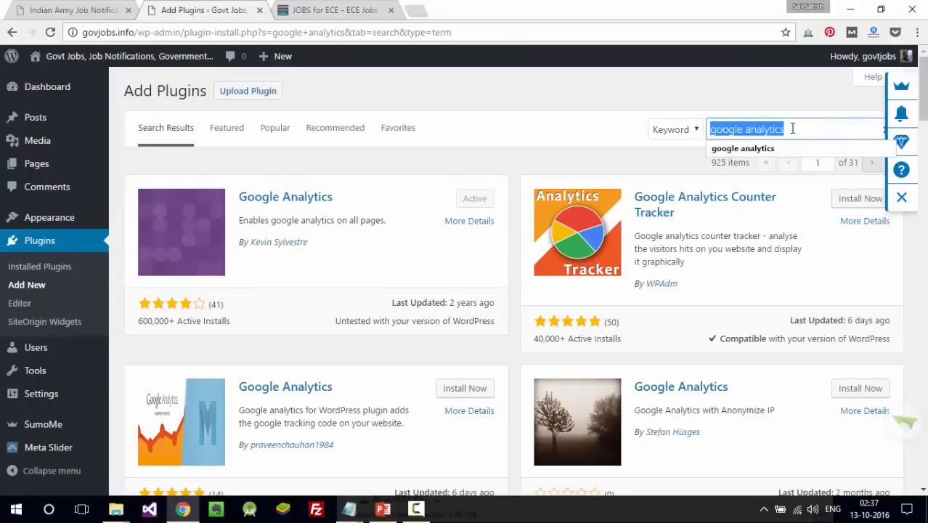
key(ctrl+t)
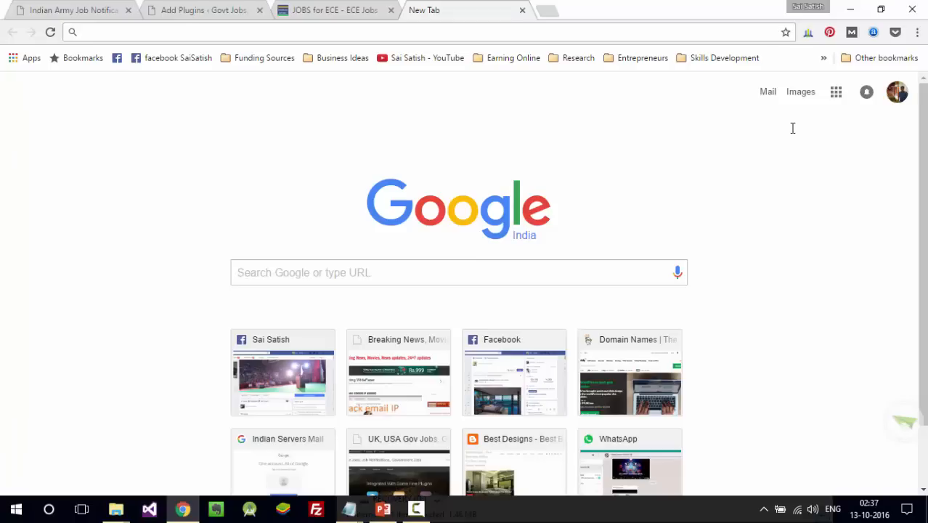
- Search Google for 'bahubali part 2' and scroll down to the Leaked Story result
text(bahubali)
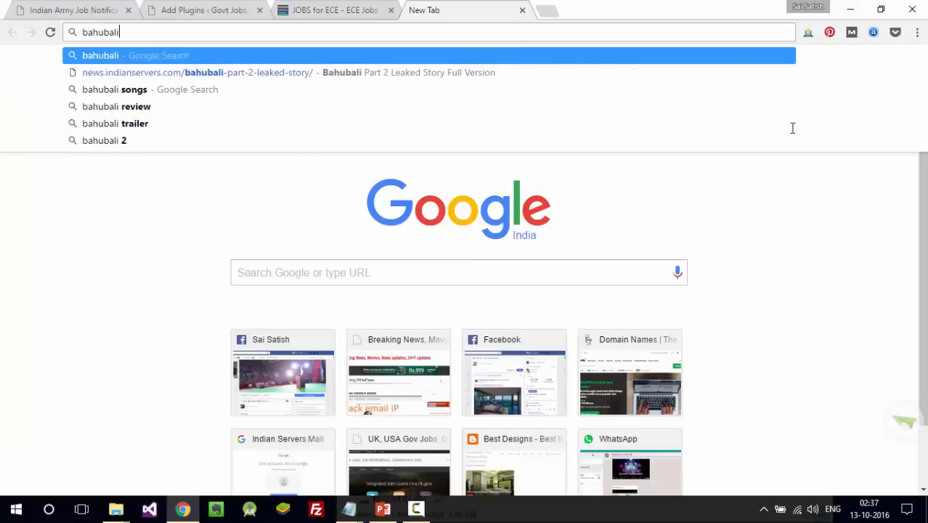
text( part)
key(Return)
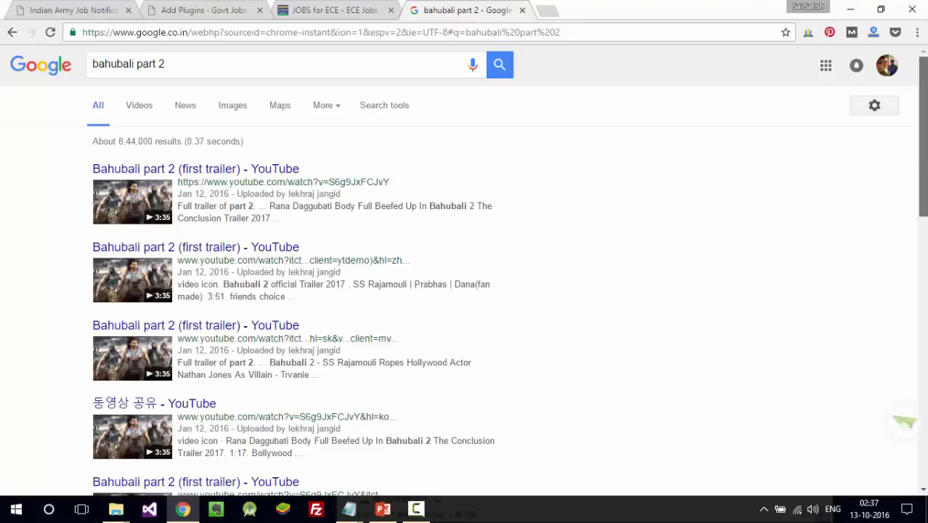
scroll(921, 174, down, 5)
scroll(921, 262, down, 2)
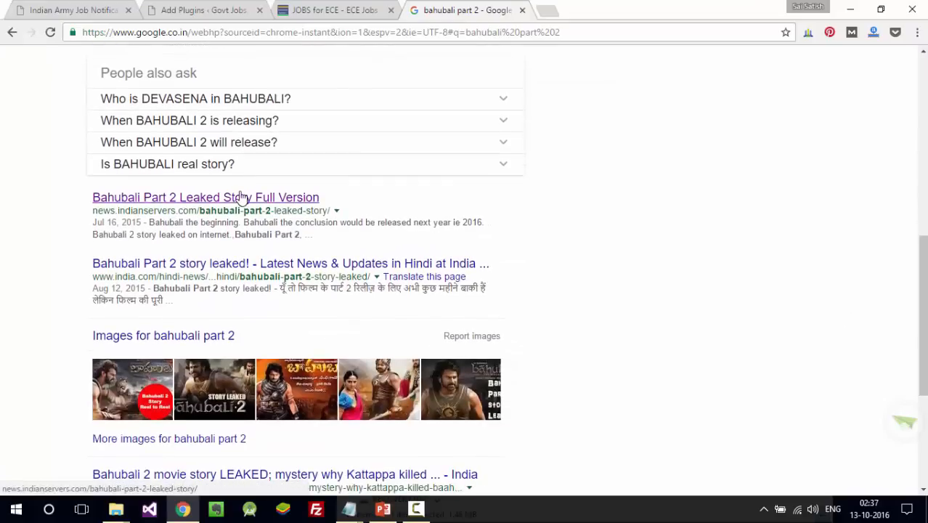
- Open the Bahubali Part 2 Leaked Story article and scroll to its picture gallery
click(240, 197)
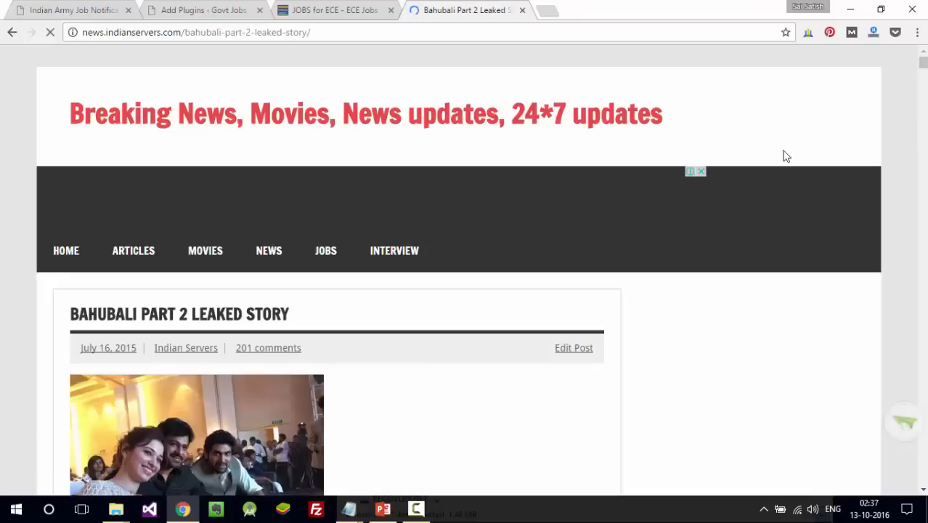
drag(924, 67, 924, 127)
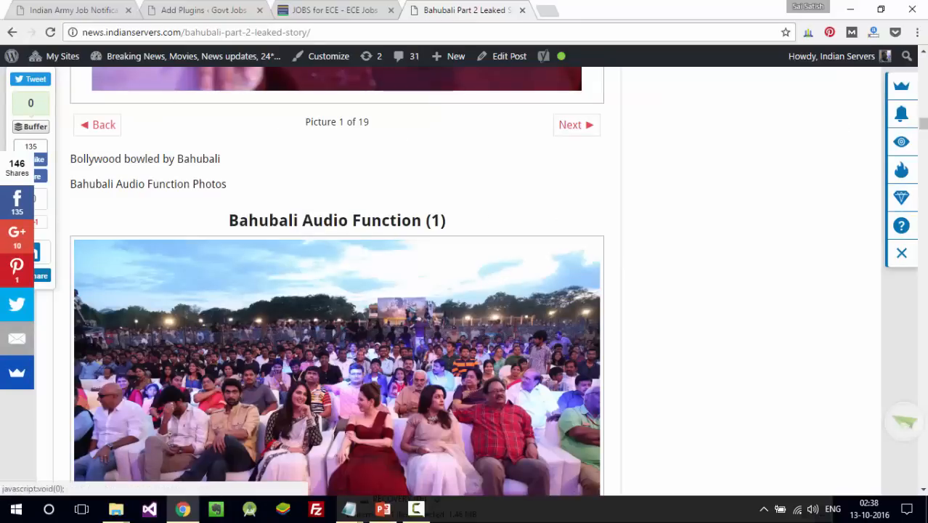
scroll(756, 174, up, 7)
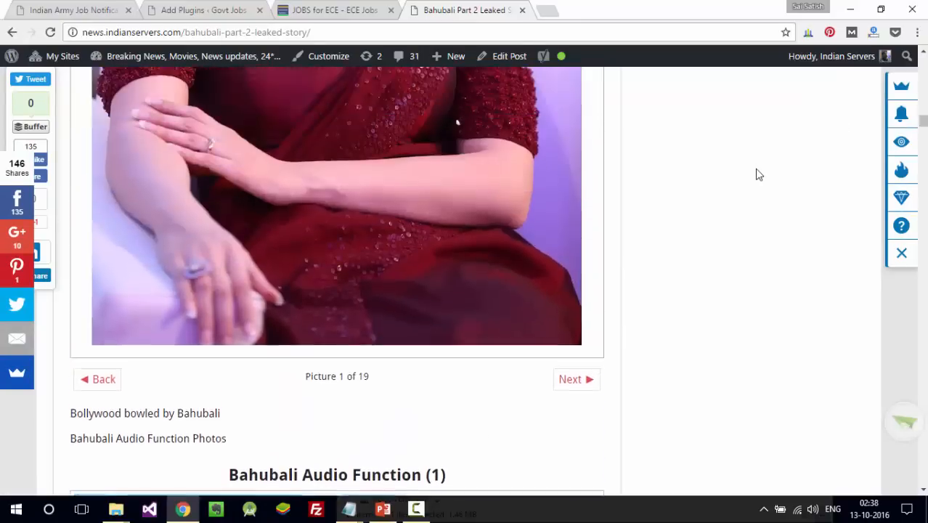
scroll(756, 174, up, 5)
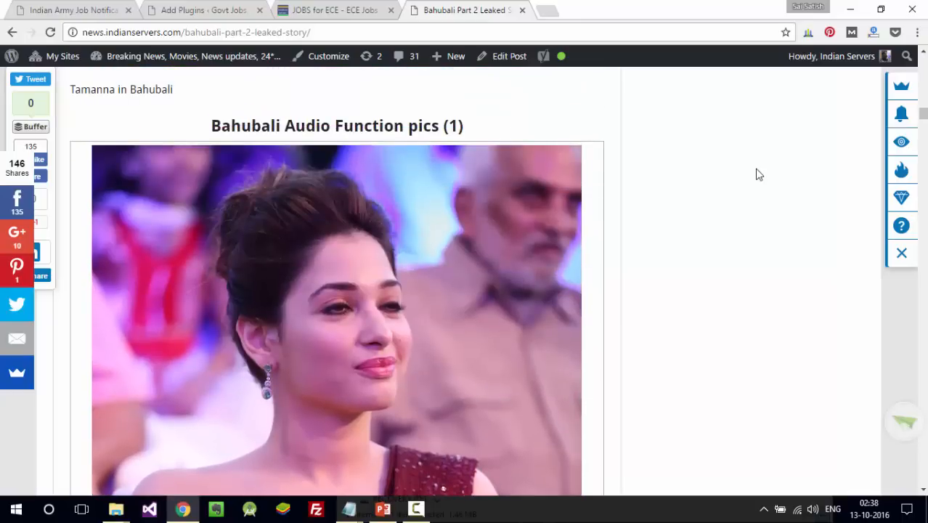
scroll(755, 174, down, 1)
scroll(755, 174, down, 8)
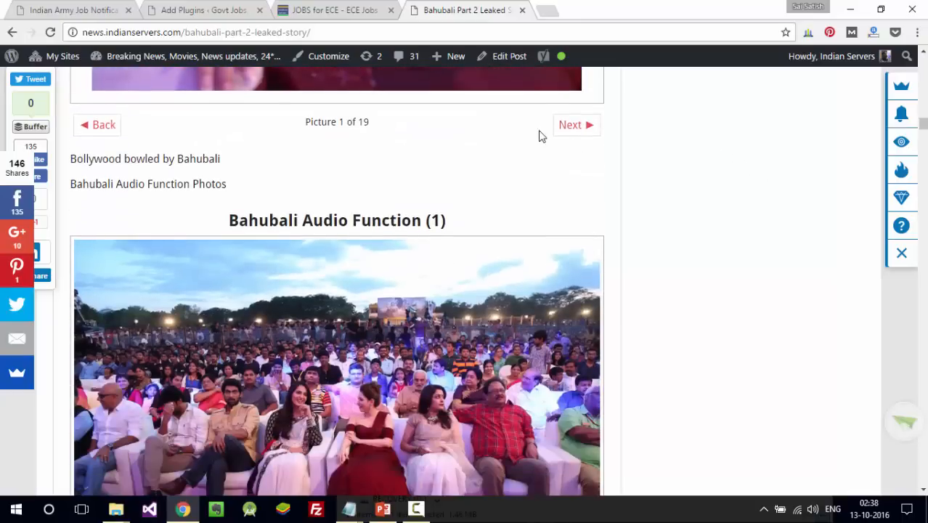
- Advance the gallery to picture 2 of 19, then close the article tab
click(574, 128)
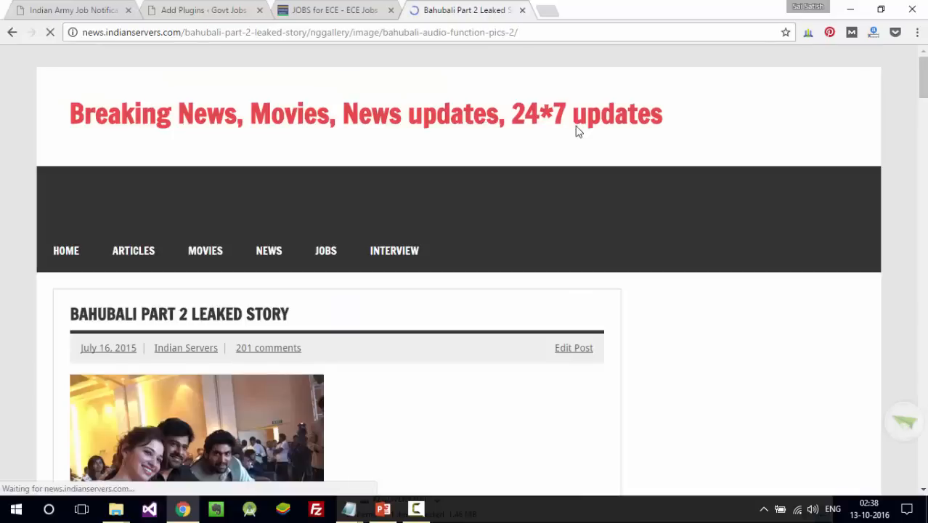
scroll(577, 130, down, 10)
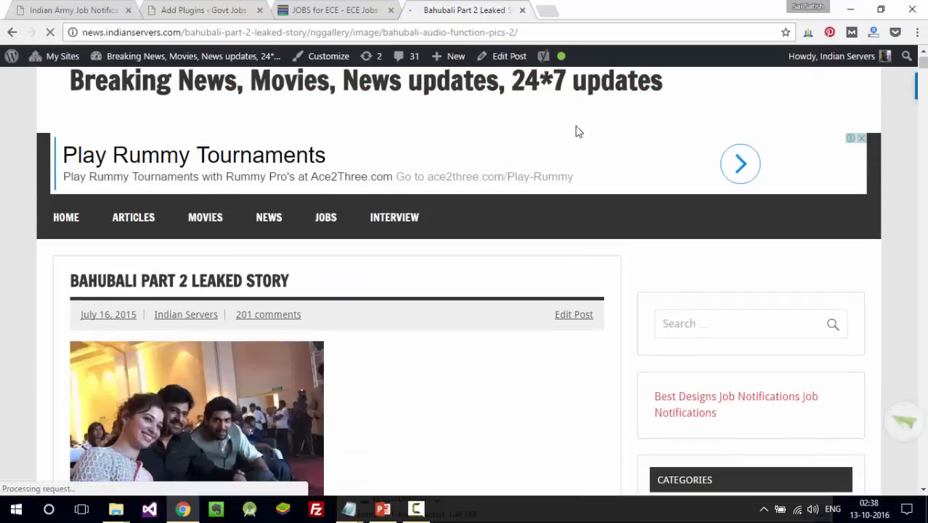
scroll(578, 131, down, 15)
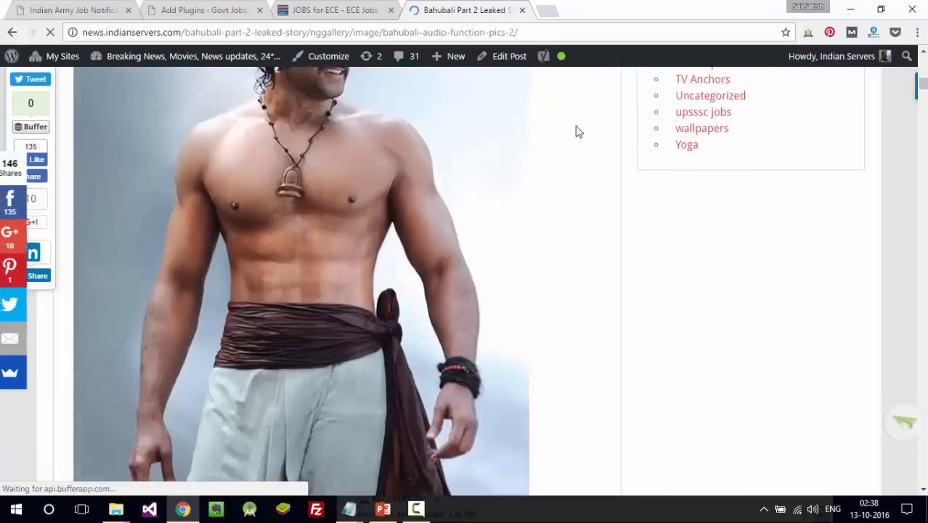
scroll(577, 131, down, 15)
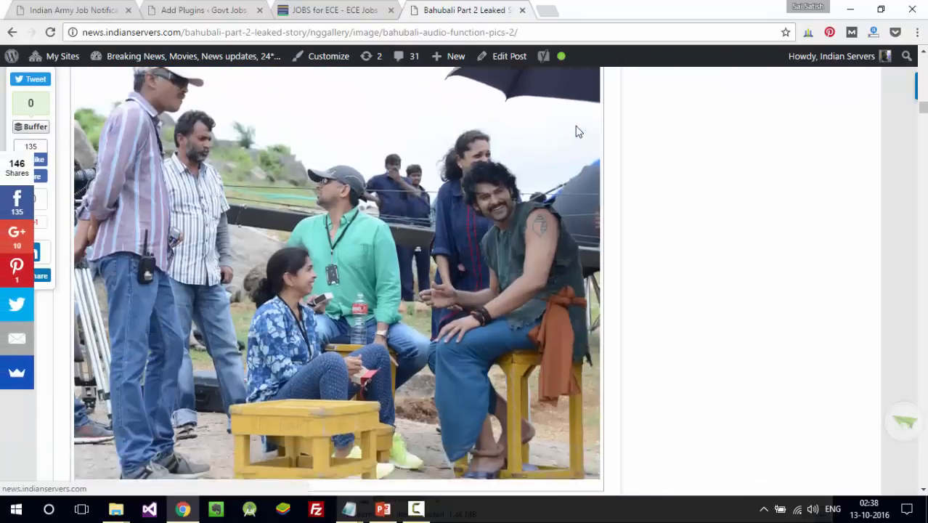
scroll(577, 131, down, 10)
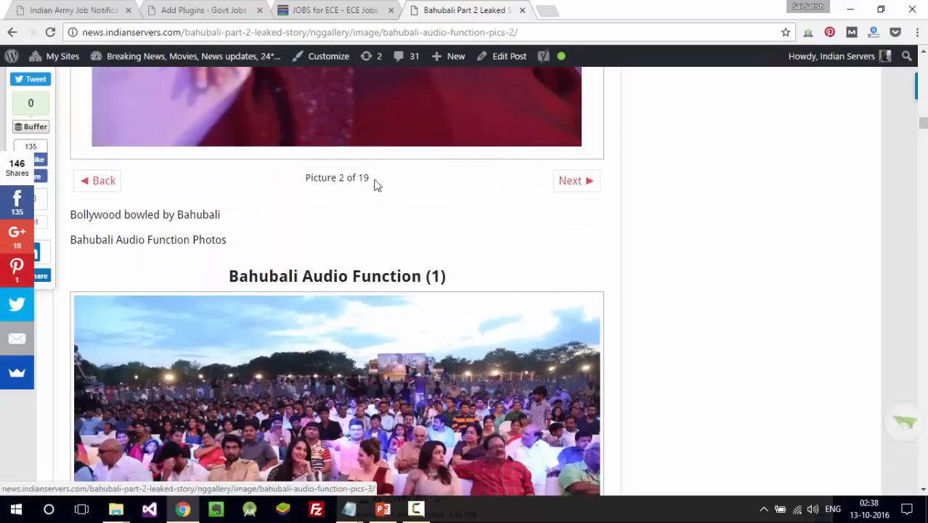
click(522, 10)
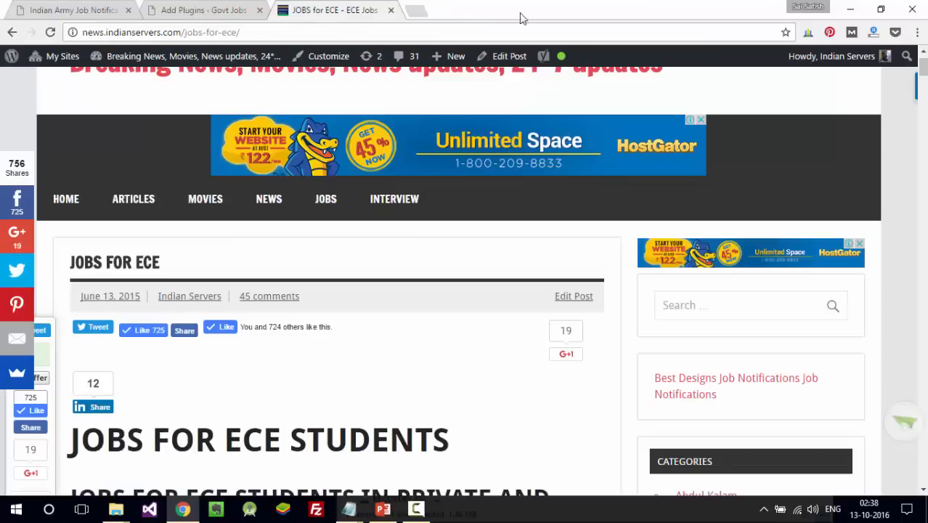
- Reload the Add Plugins page and search the plugin directory for 'gallery'
click(188, 8)
text(Nextzen Gallery)
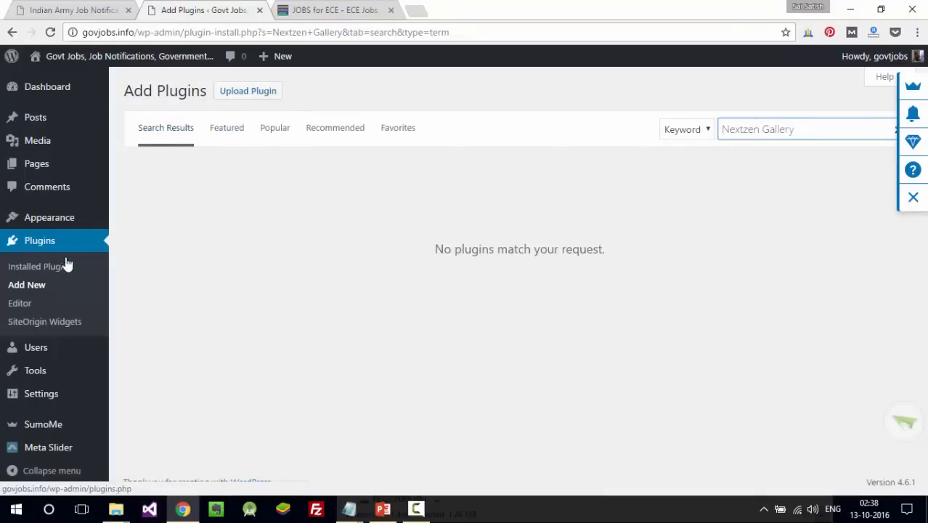
click(40, 286)
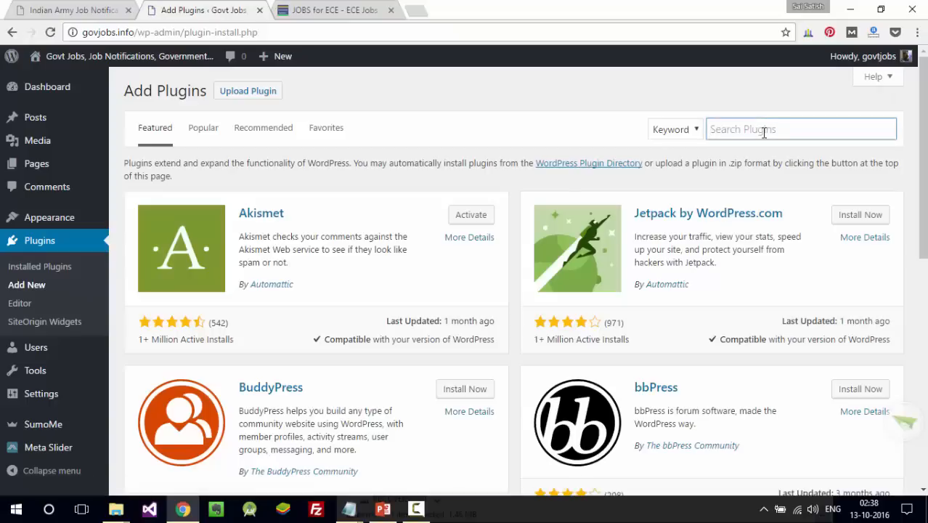
click(764, 131)
text(gallery)
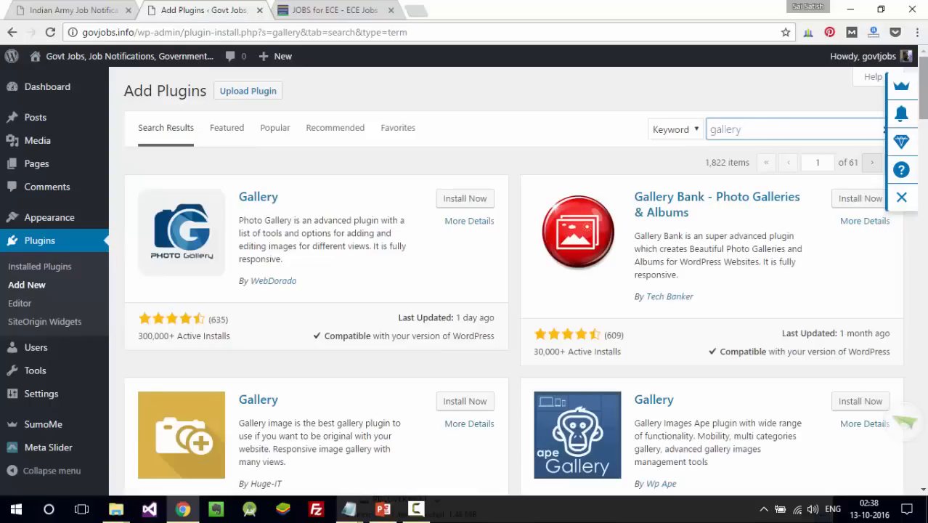
- Scroll through the 1,822 gallery results and back toward the top
scroll(508, 291, down, 4)
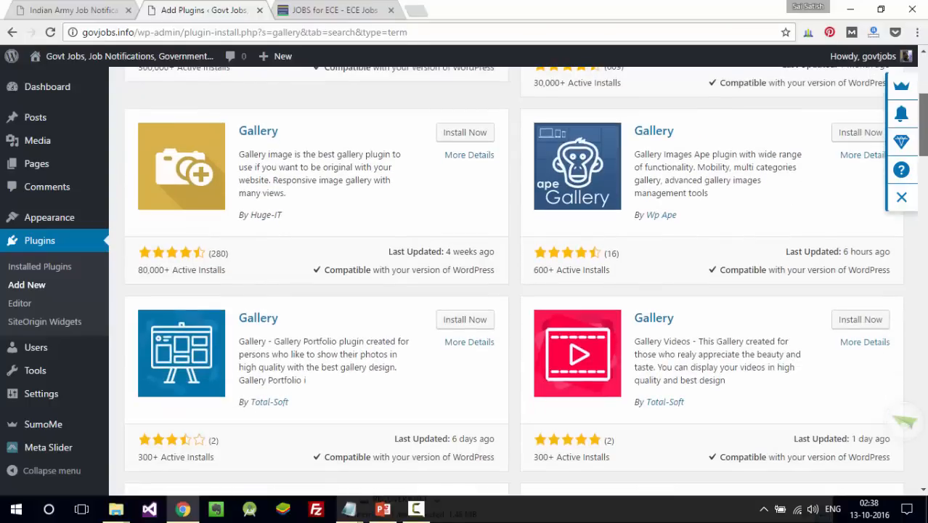
scroll(508, 290, down, 5)
scroll(508, 291, down, 4)
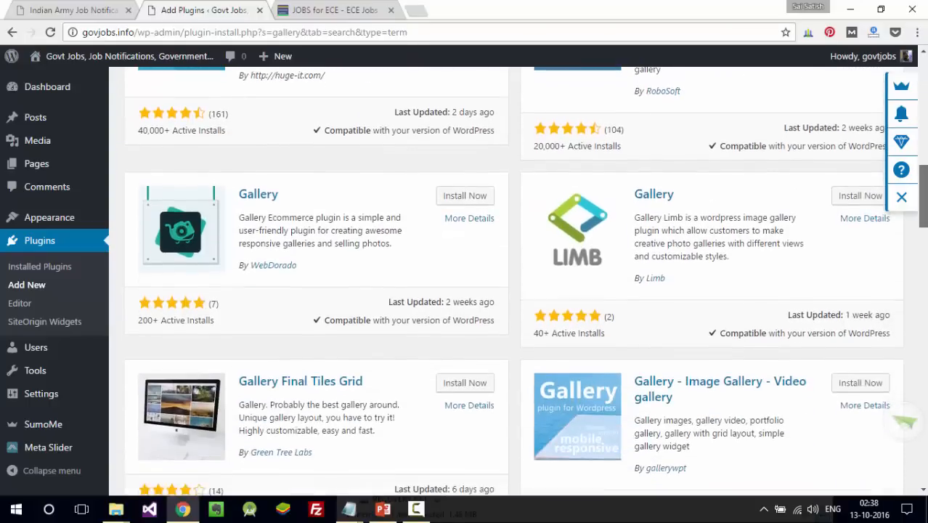
scroll(509, 291, down, 4)
scroll(508, 291, down, 4)
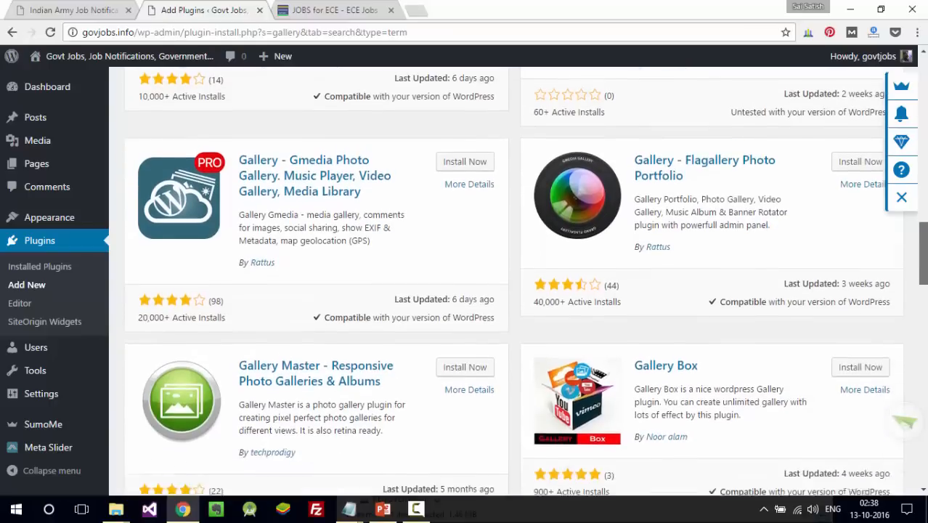
scroll(508, 291, down, 3)
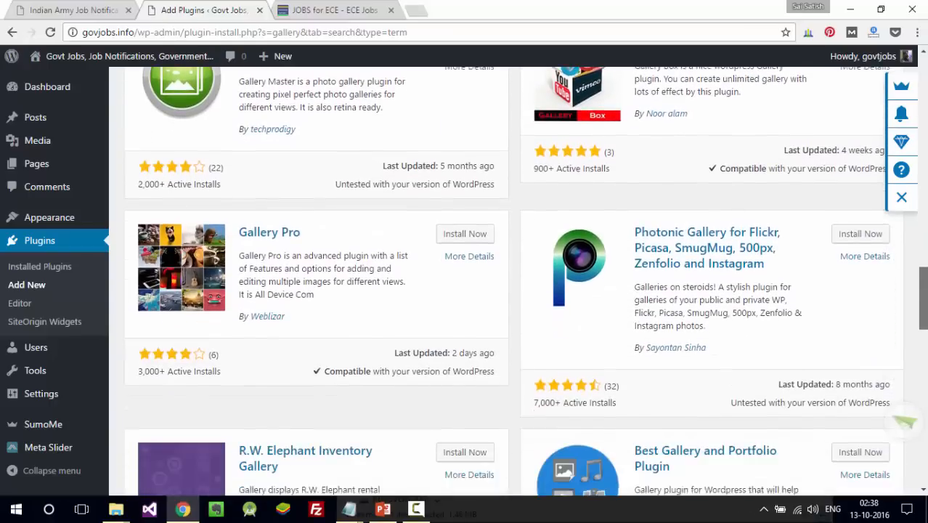
scroll(508, 290, down, 3)
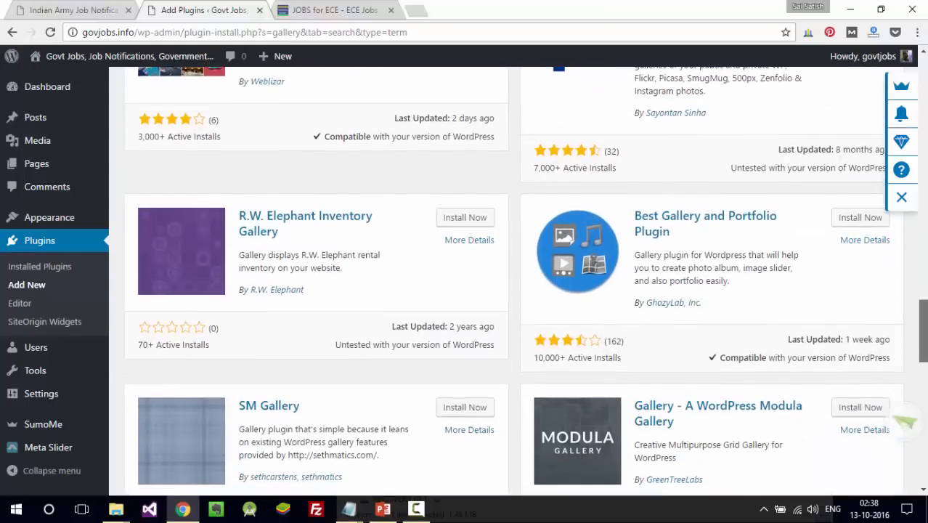
scroll(508, 291, up, 15)
scroll(508, 291, up, 1)
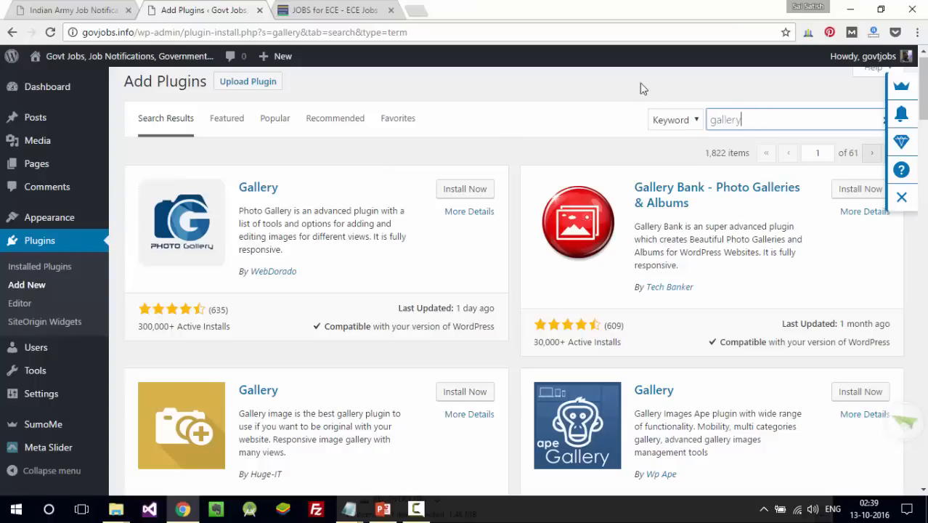
- Highlight the Facebook comments entry on the PowerPoint Useful plugins slide, then return to WordPress
key(alt+Tab)
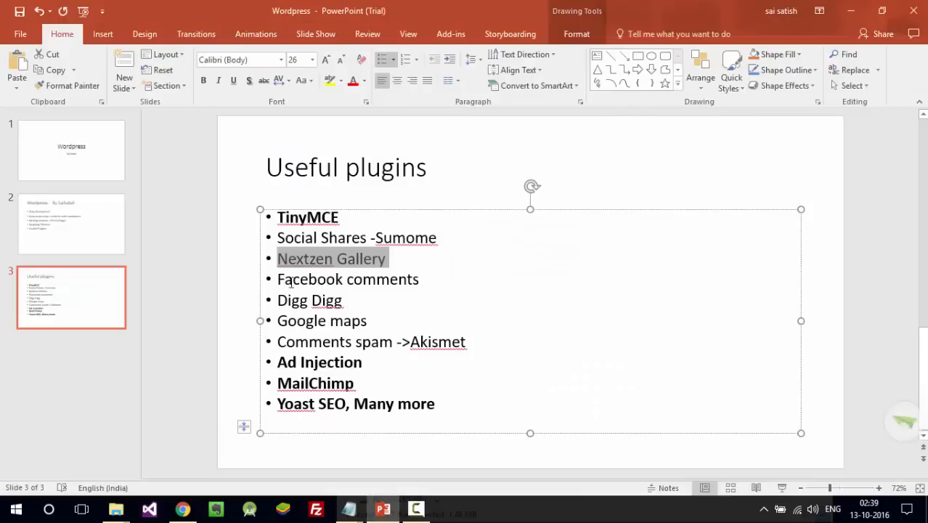
drag(278, 281, 428, 282)
key(alt+Tab)
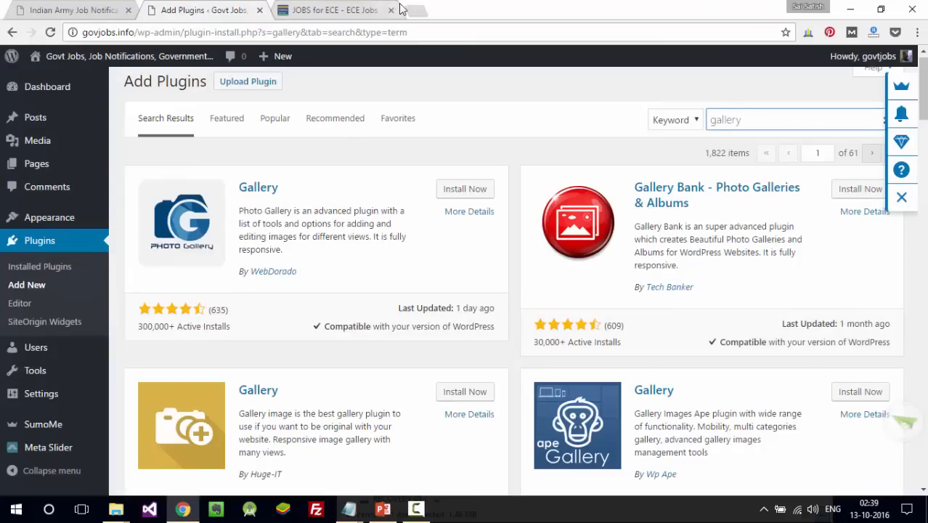
- Scroll the JOBS for ECE article down to its Facebook comments section
click(342, 10)
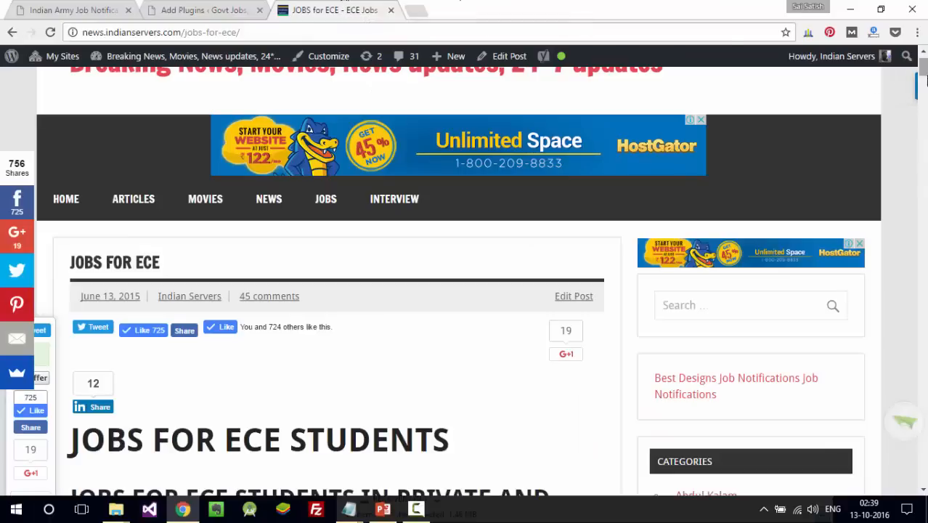
drag(922, 69, 922, 239)
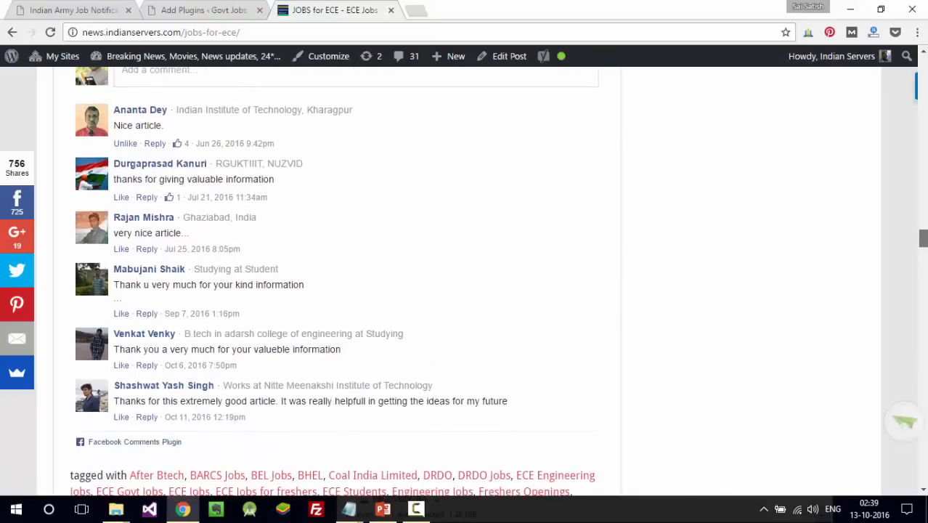
scroll(907, 227, up, 1)
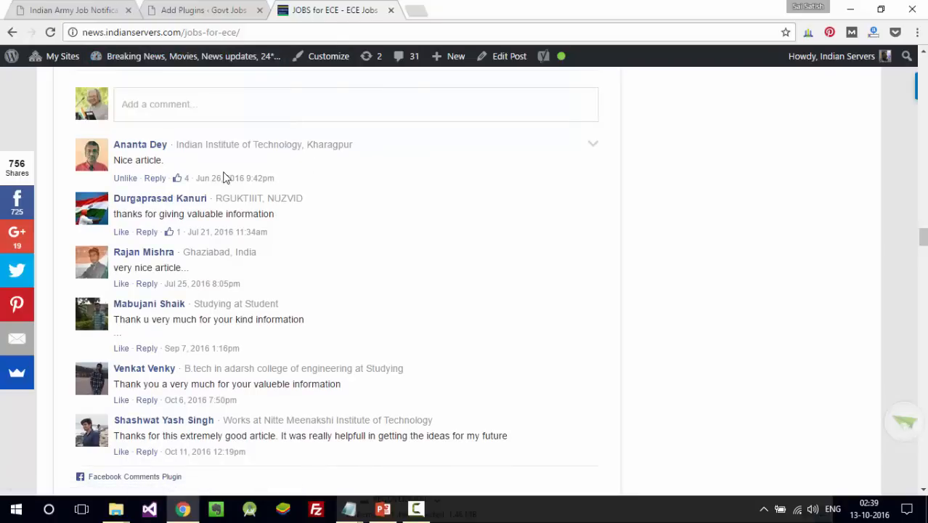
- Search the plugin directory for 'facebook comments', returning 667 results
click(232, 16)
click(770, 127)
double_click(769, 127)
text(facebook comments)
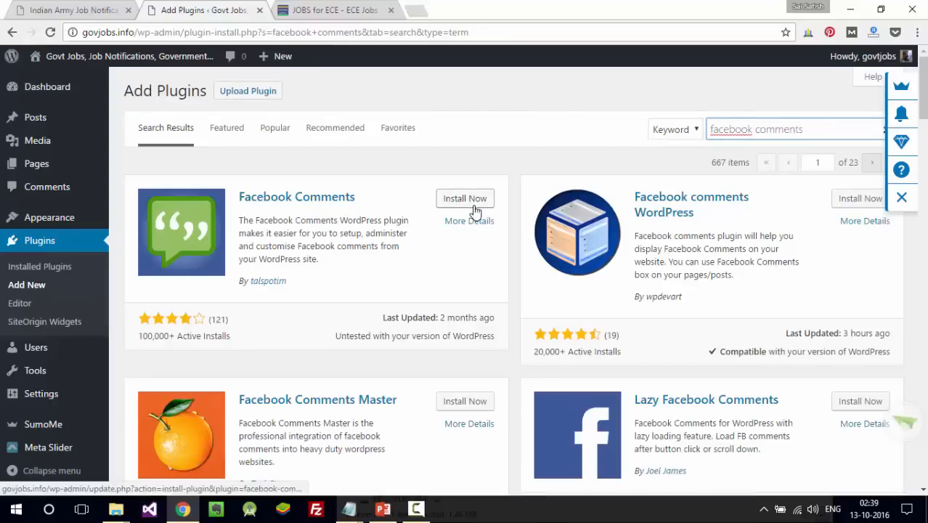
click(306, 10)
click(207, 9)
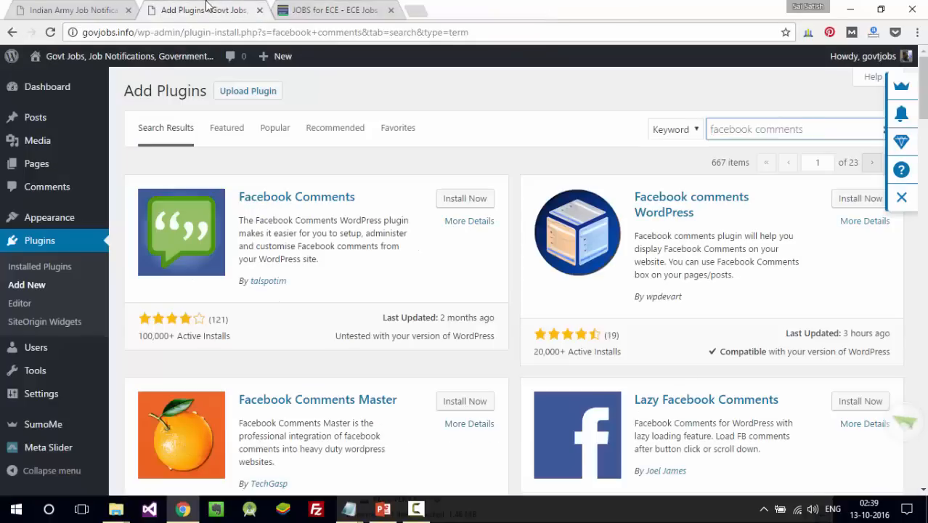
key(alt+Tab)
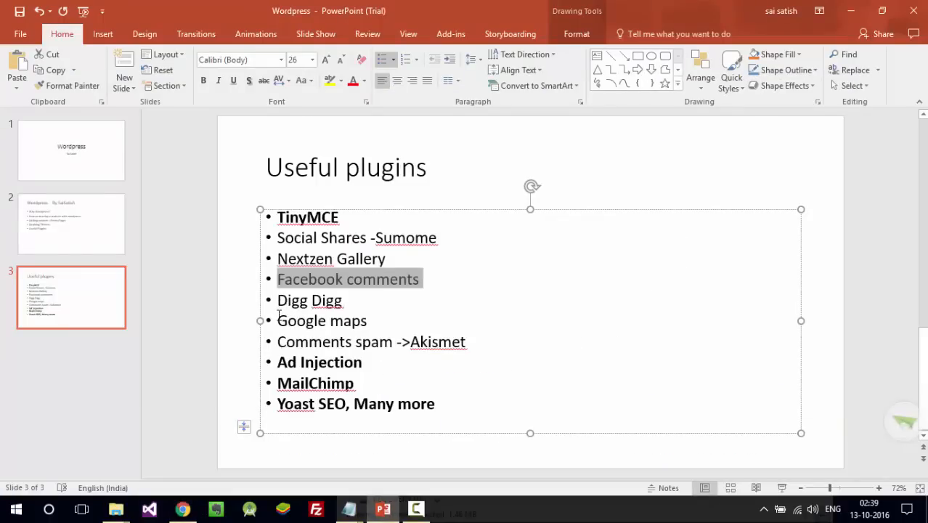
- On the Useful plugins slide, select Google maps, MailChimp, then the Yoast SEO name
drag(278, 321, 389, 321)
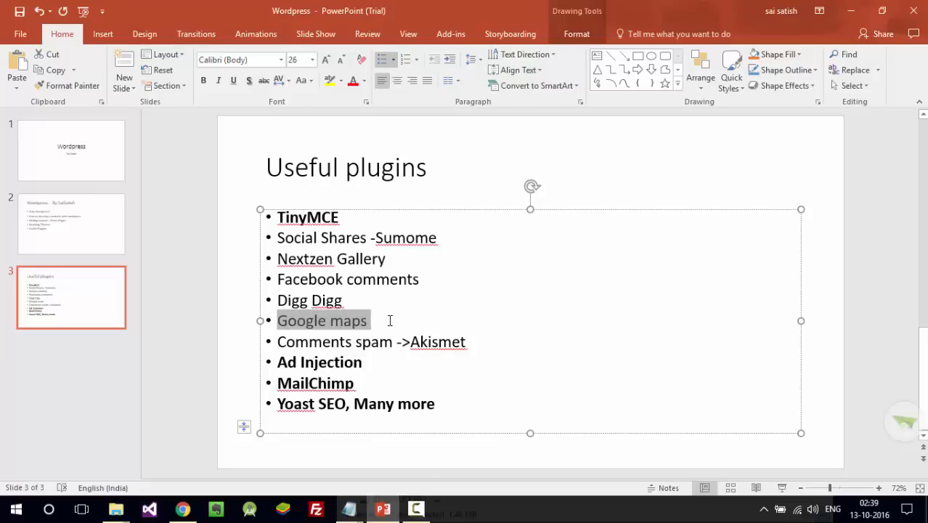
double_click(314, 380)
drag(278, 404, 345, 405)
key(ctrl+c)
- Replace the plugin search with 'Yoast SEO', install Yoast SEO from the results, and activate it
key(alt+Tab)
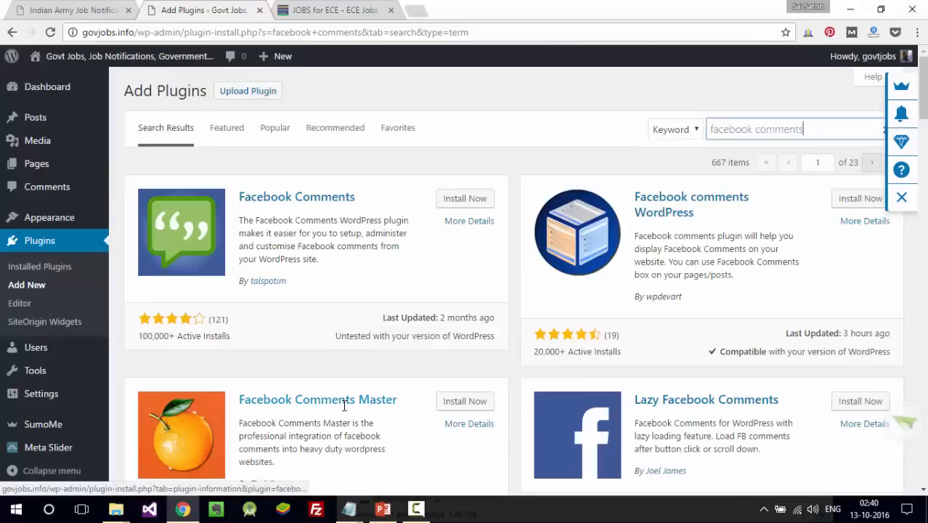
double_click(783, 130)
key(ctrl+a)
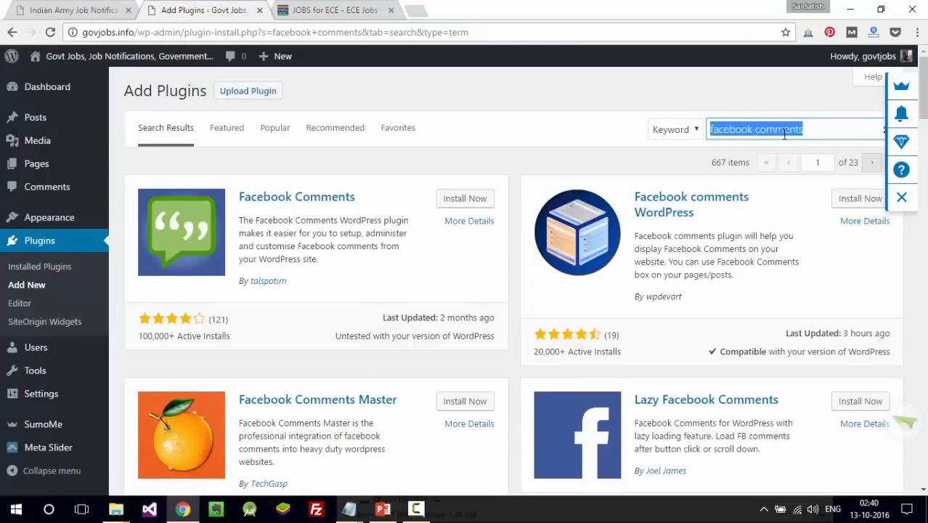
key(ctrl+v)
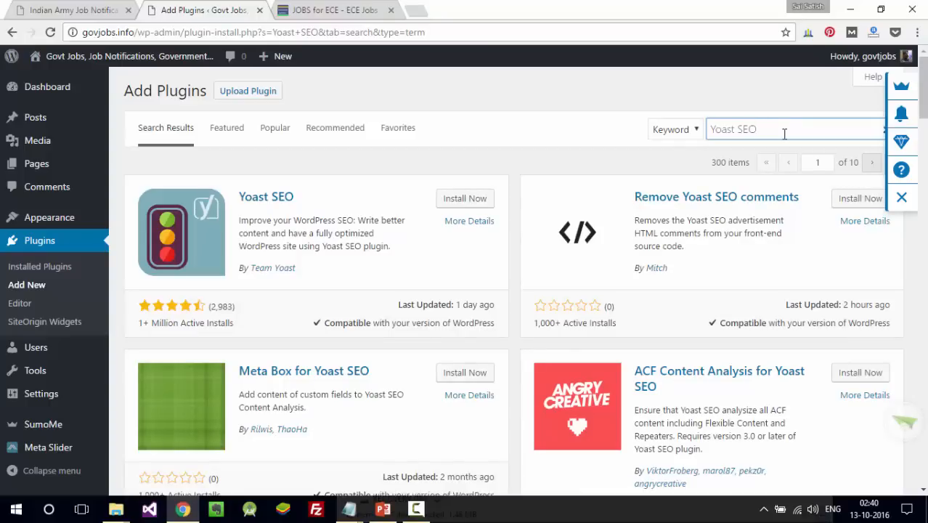
click(457, 203)
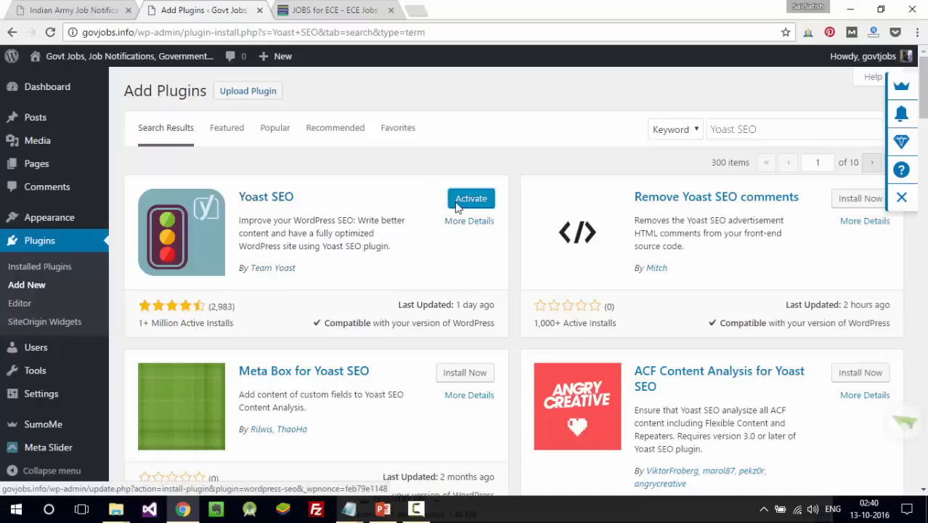
click(457, 205)
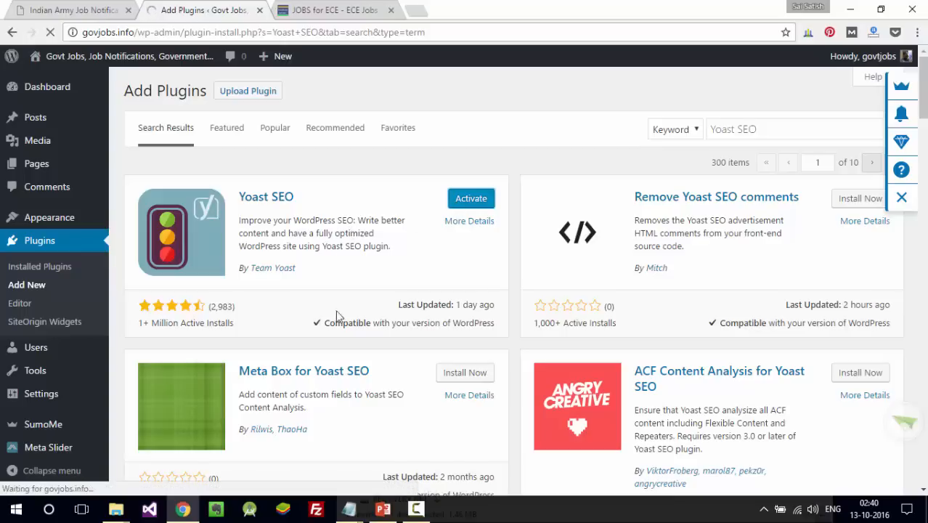
- In the fourth Notepad window, replace all text with the notes 'wordpress', '1-2months' and 'php,jquery'
mouse_move(359, 517)
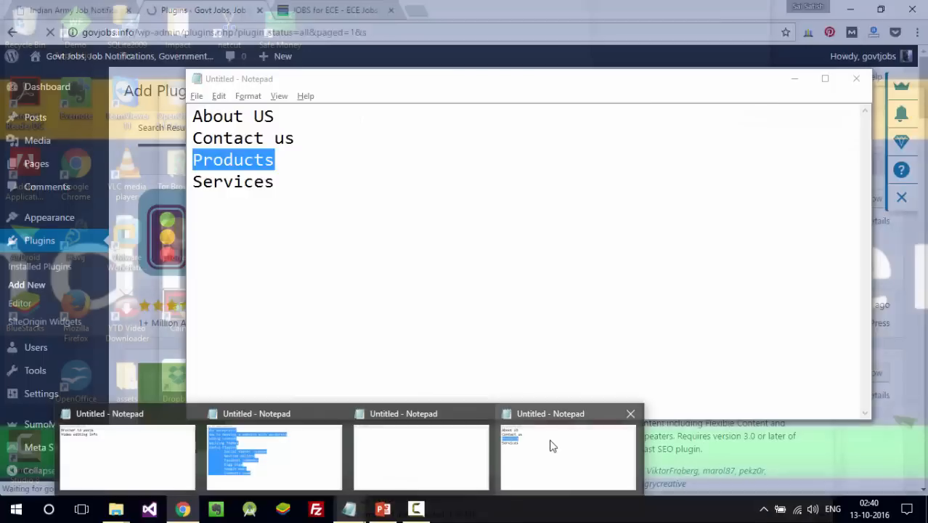
click(549, 441)
key(ctrl+a)
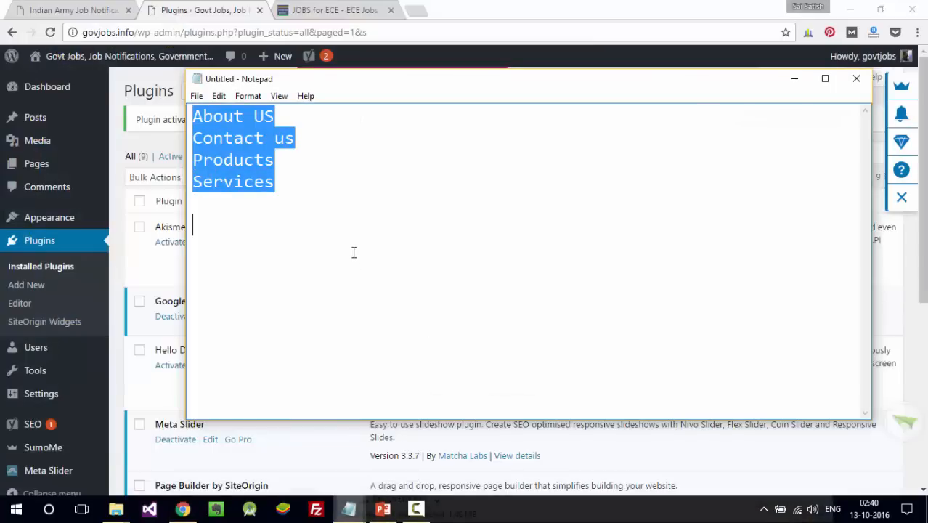
text(wordpress)
key(Return)
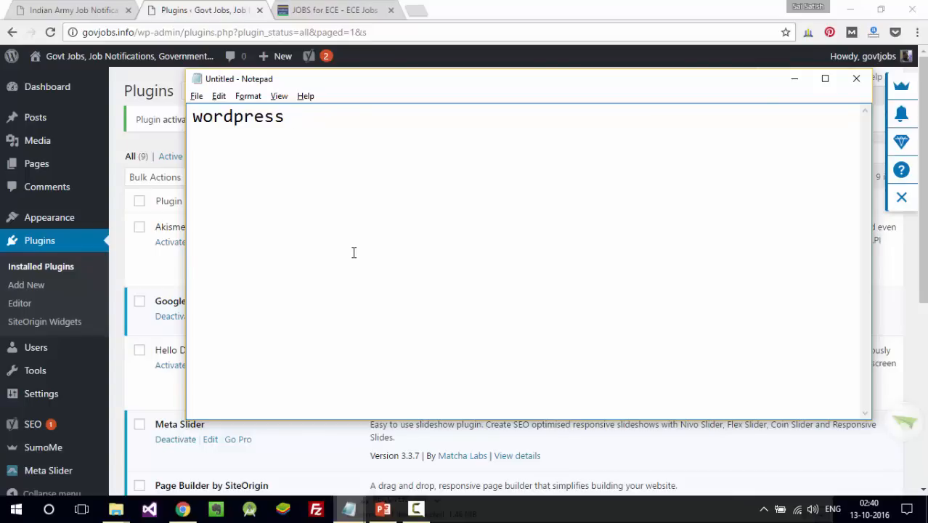
text(1-2months)
key(Return)
text(php)
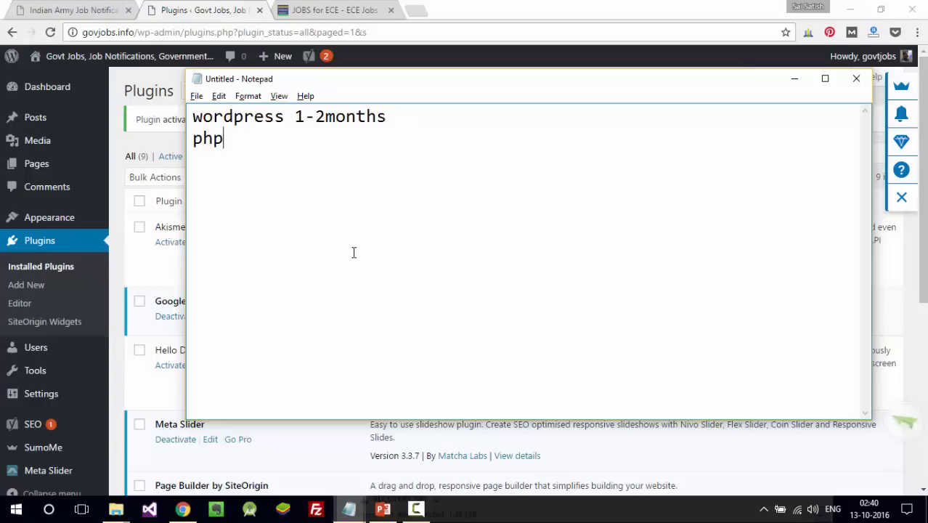
text(,jquery)
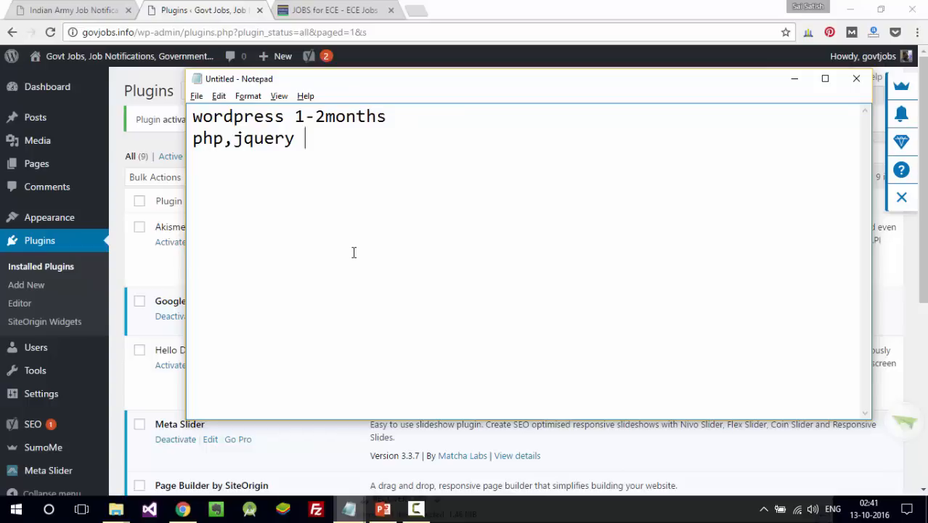
key(Return)
click(325, 118)
click(354, 169)
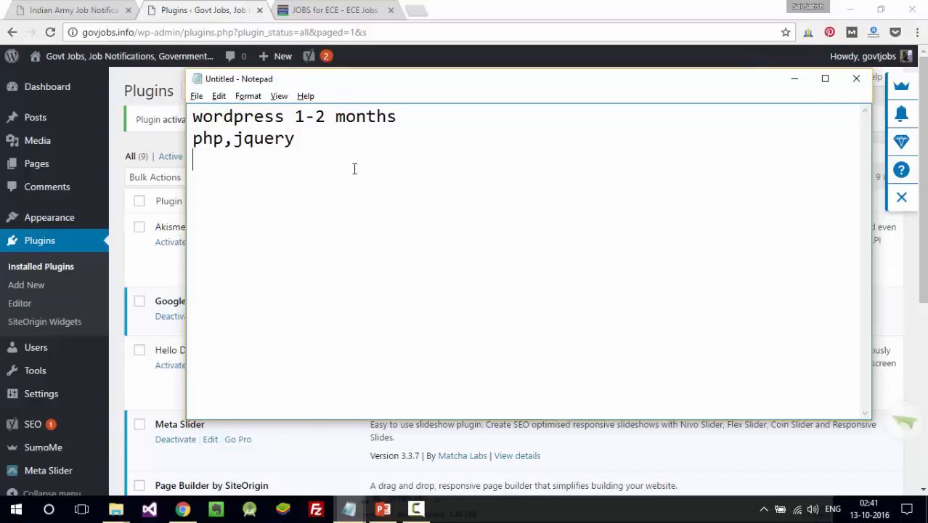